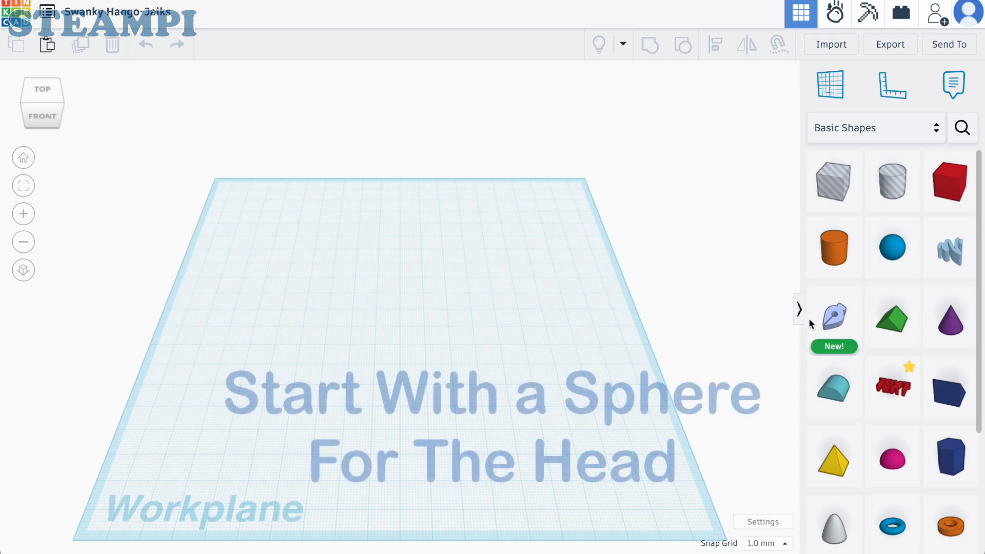
# - Place a sphere on the workplane and scale it up proportionally to about twice its size as the head
pyautogui.moveTo(896, 247); pyautogui.dragTo(390, 309)
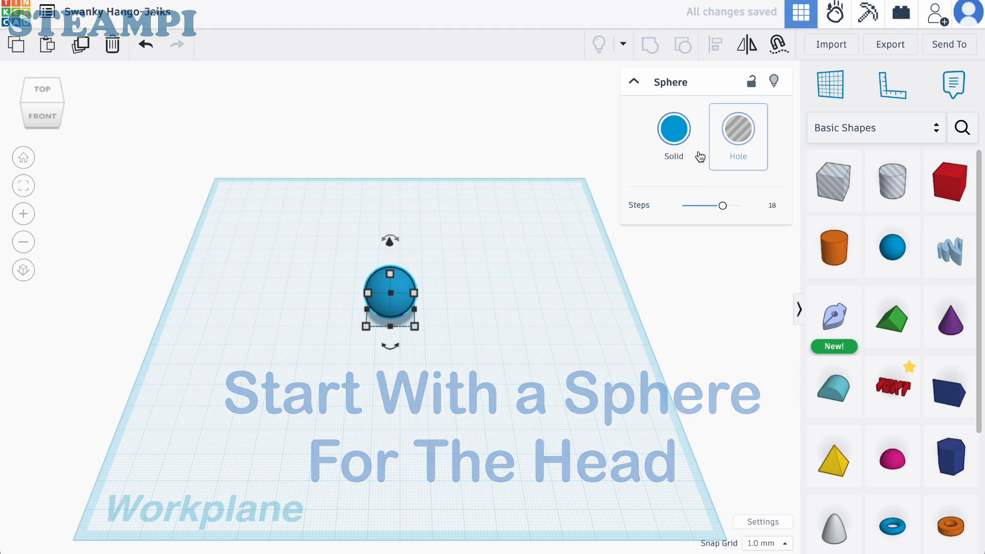
pyautogui.moveTo(415, 294)
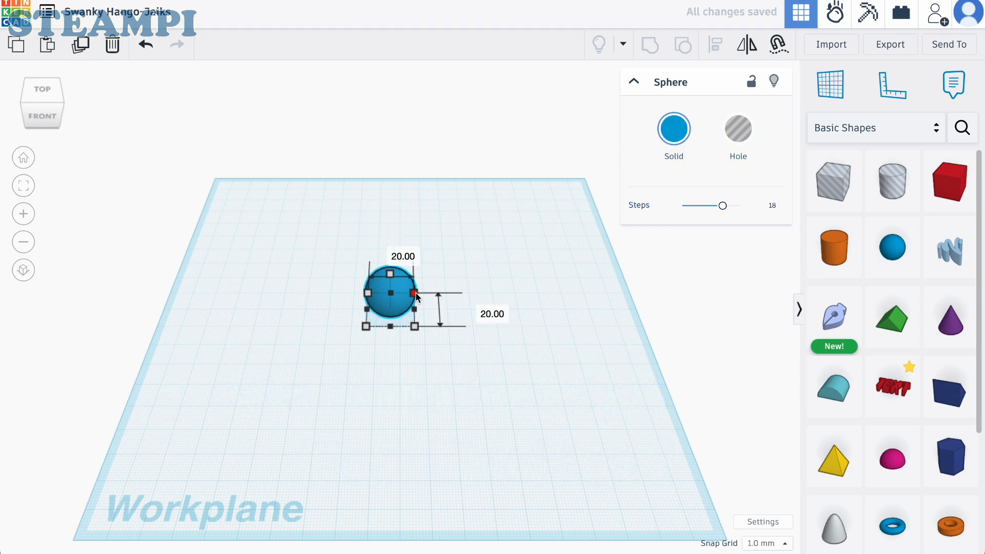
pyautogui.keyDown('shift'); pyautogui.moveTo(415, 293); pyautogui.dragTo(453, 264); pyautogui.keyUp('shift')
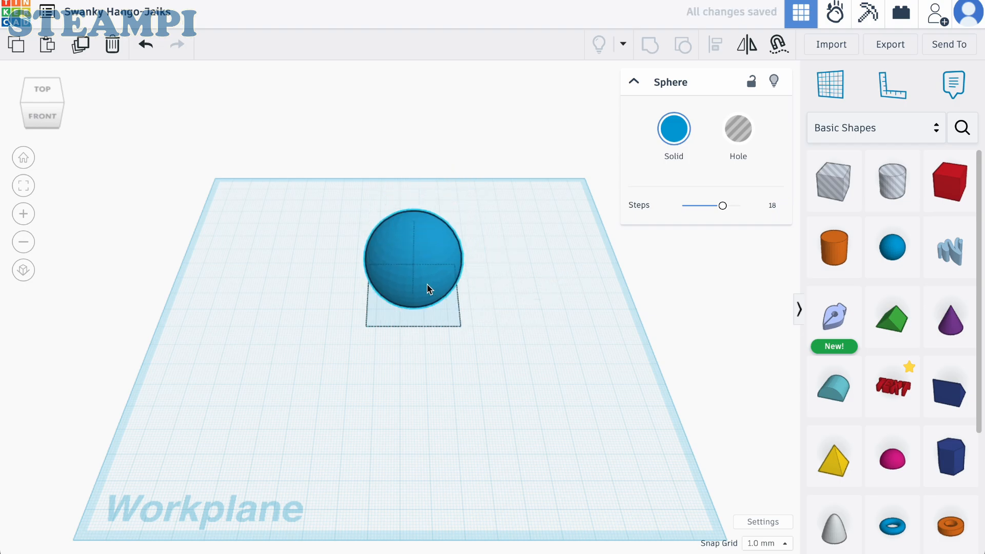
pyautogui.scroll(4, 418, 296)
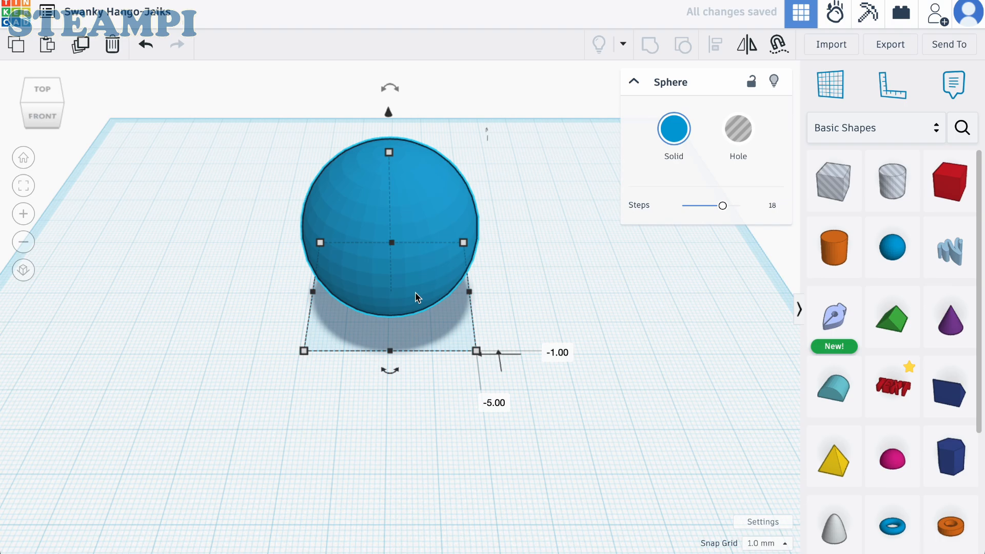
pyautogui.moveTo(417, 297)
pyautogui.mouseDown(button='right')
pyautogui.moveTo(414, 331)
pyautogui.moveTo(409, 307)
pyautogui.mouseUp(button='right')
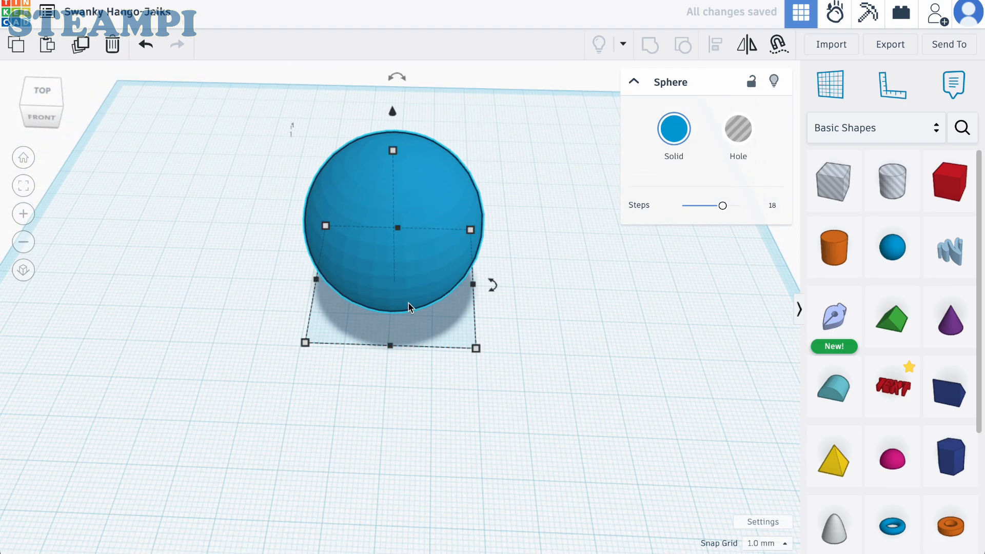
pyautogui.click(617, 282)
# - Place a second sphere on the workplane beside the head and shrink it slightly for an ear
pyautogui.moveTo(616, 282); pyautogui.dragTo(604, 263, button='right')
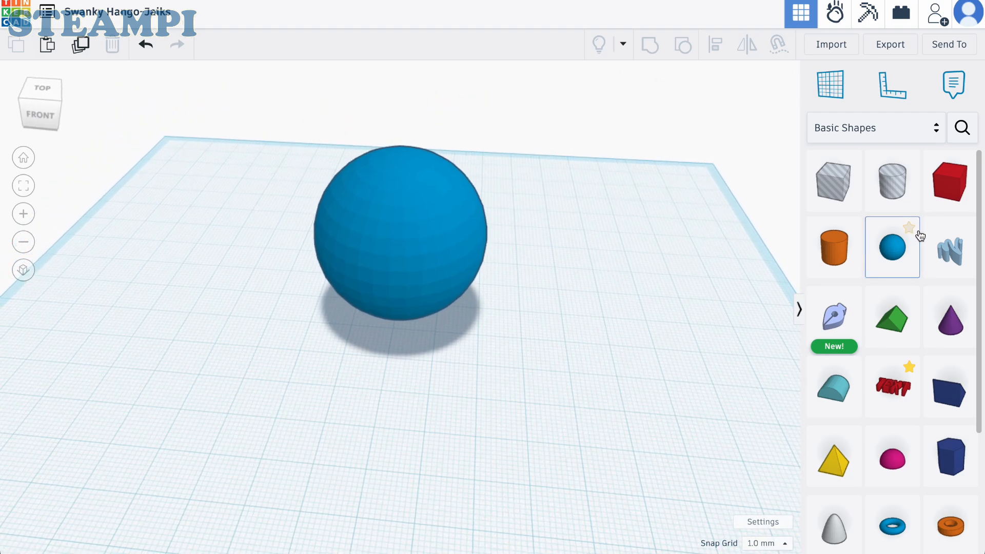
pyautogui.moveTo(906, 247); pyautogui.dragTo(595, 334)
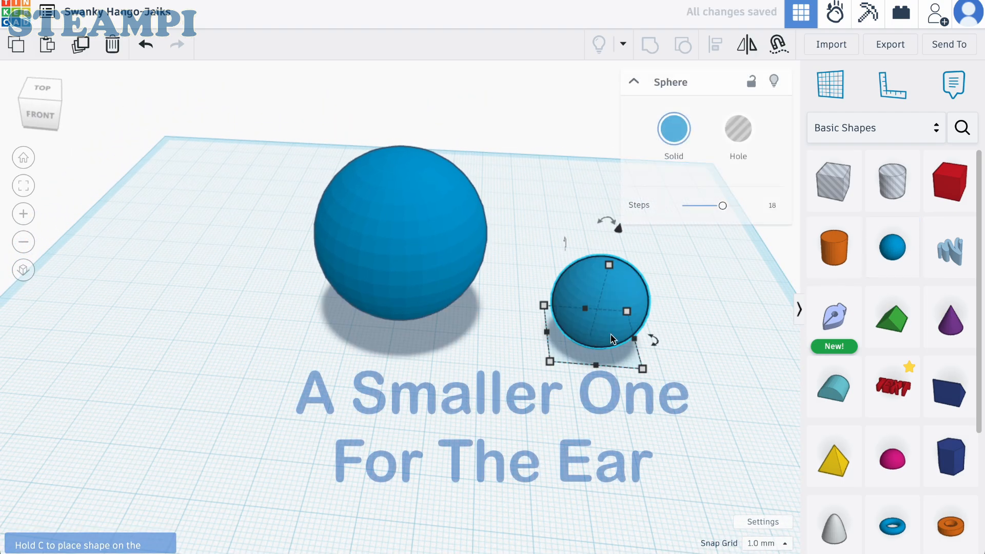
pyautogui.moveTo(643, 369); pyautogui.dragTo(627, 357)
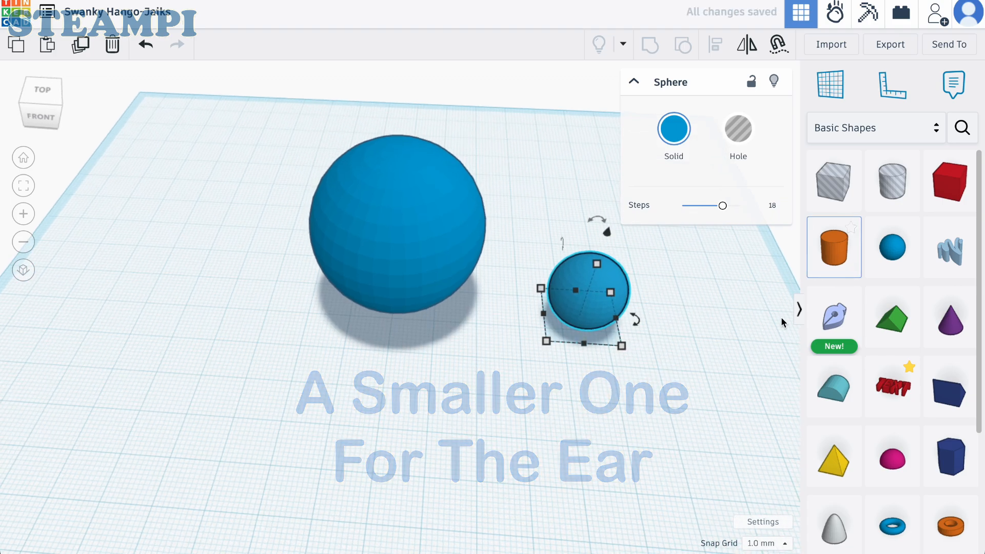
# - Duplicate the small sphere, turn the copy into a hole, and position it overlapping the front of the solid one
pyautogui.moveTo(635, 448); pyautogui.dragTo(636, 484, button='right')
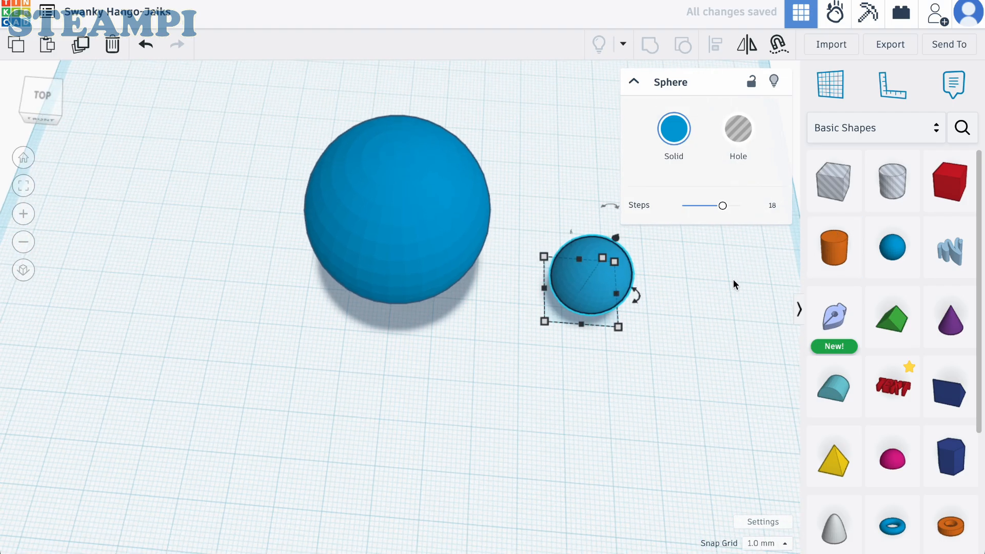
pyautogui.press('f')
pyautogui.click(420, 255)
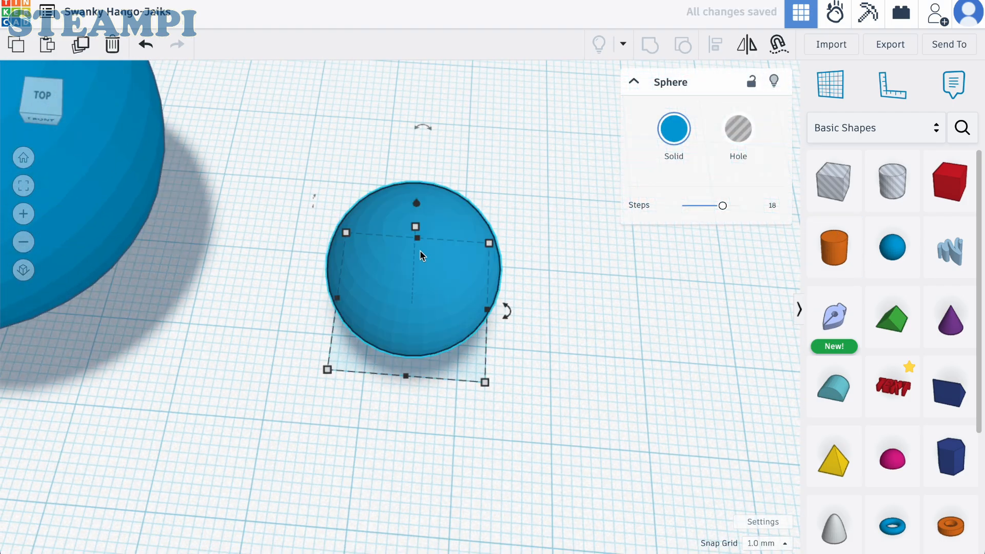
pyautogui.hotkey('ctrl', 'v')
pyautogui.click(740, 136)
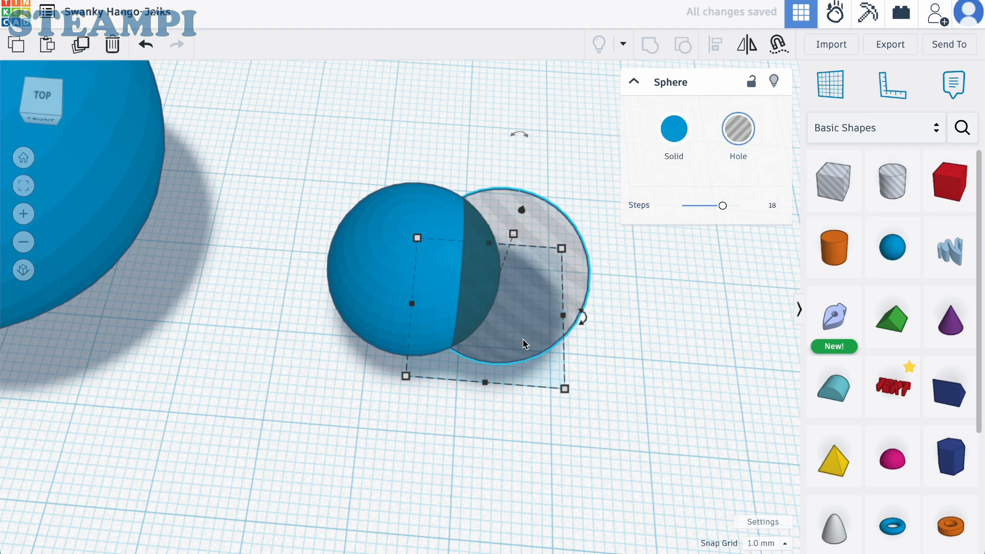
pyautogui.moveTo(523, 339); pyautogui.dragTo(424, 349)
pyautogui.keyDown('shift'); pyautogui.click(455, 210); pyautogui.keyUp('shift')
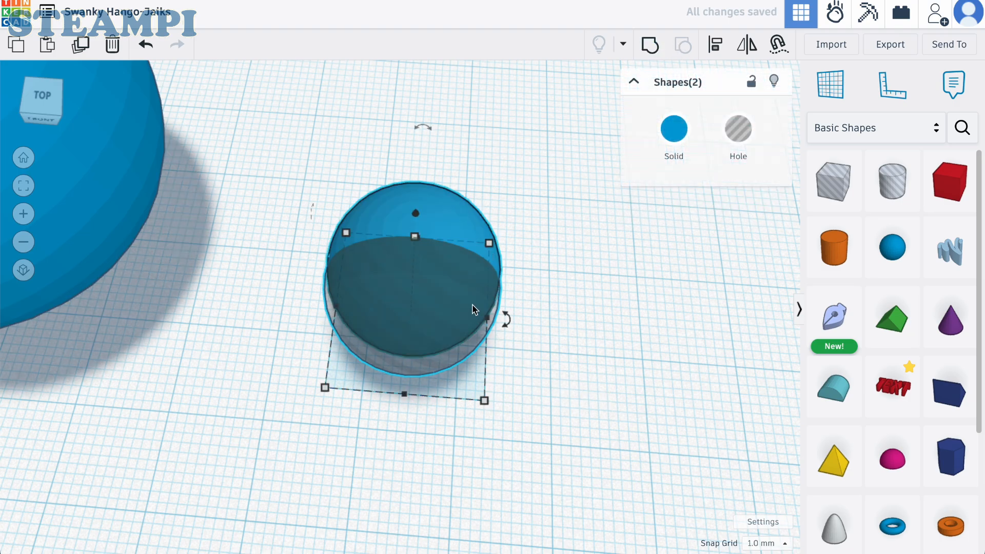
pyautogui.moveTo(460, 312); pyautogui.dragTo(461, 308)
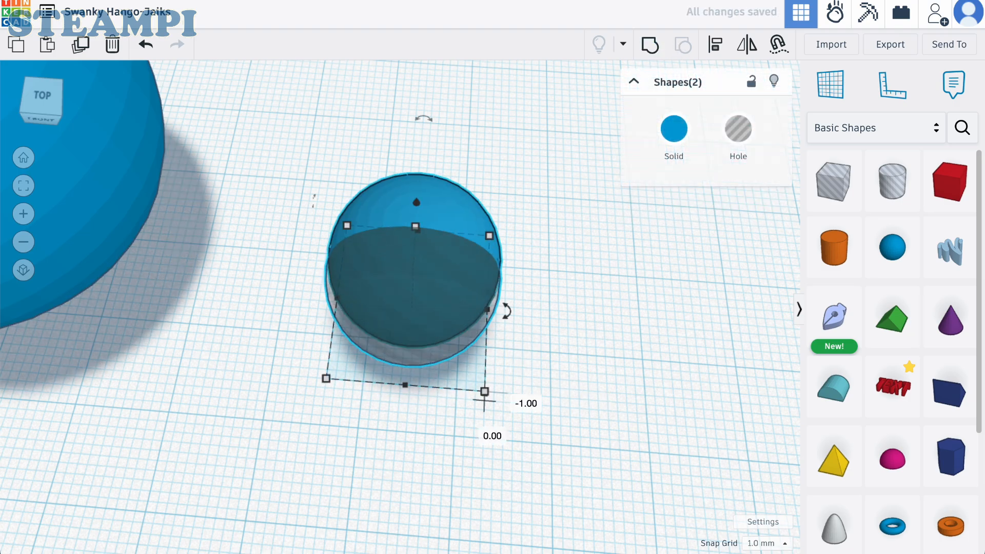
pyautogui.click(427, 388)
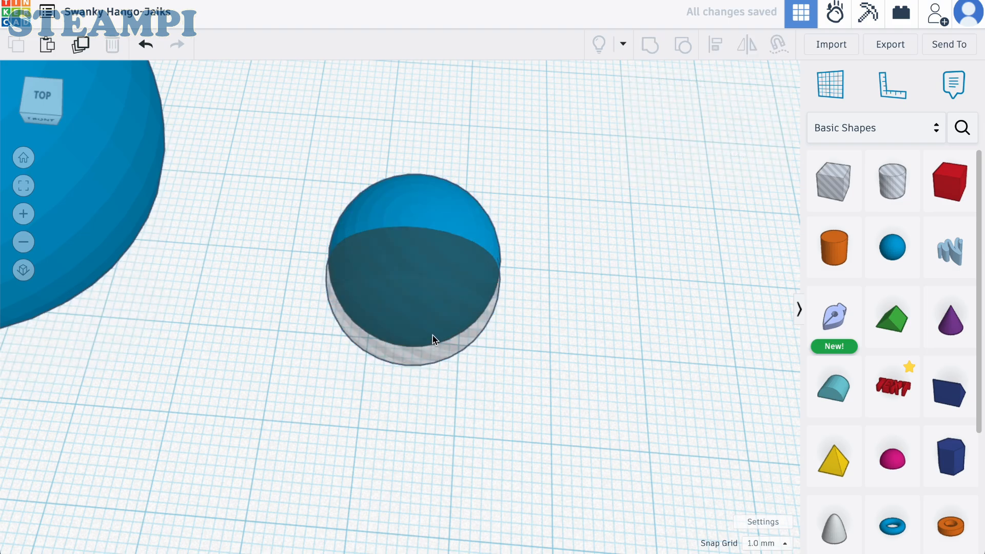
# - Set the snap grid to 0.1 mm, nudge the hole sphere back into the solid one, and group both into a hollowed ear
pyautogui.click(432, 336)
pyautogui.click(759, 543)
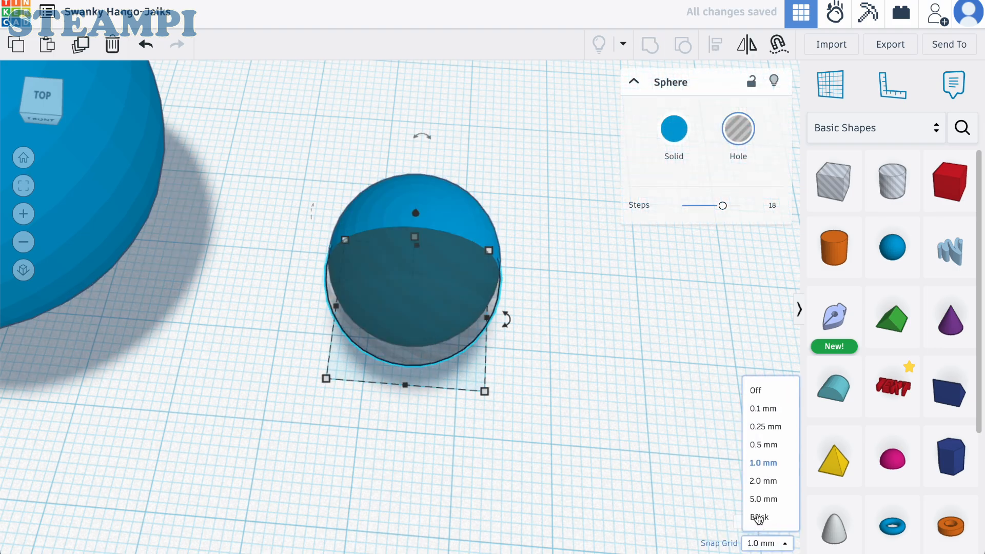
pyautogui.click(763, 408)
pyautogui.moveTo(421, 344); pyautogui.dragTo(425, 335)
pyautogui.hotkey('ctrl', 'a')
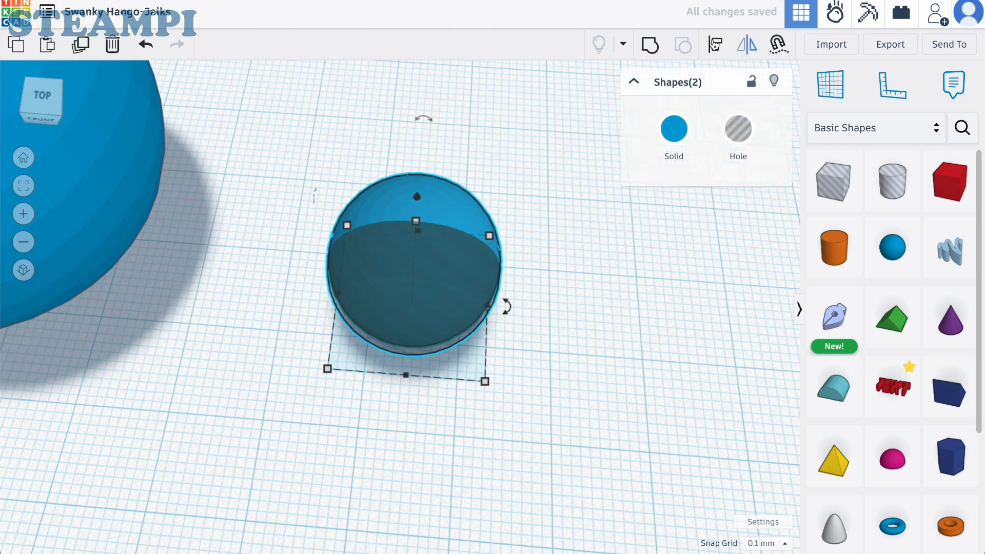
pyautogui.click(655, 45)
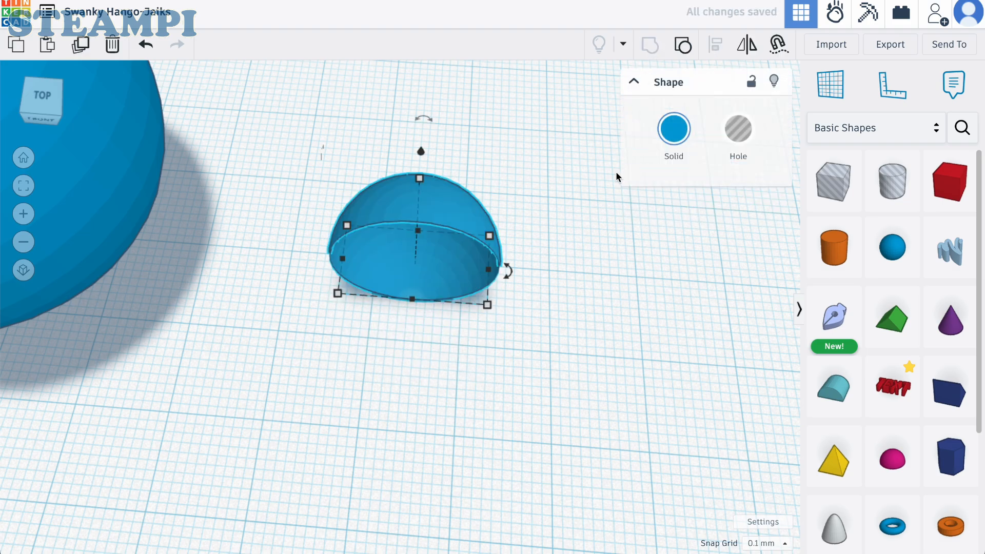
# - Flatten the hollowed ear from front to back and move it about 18 mm sideways against the head
pyautogui.moveTo(588, 263); pyautogui.dragTo(446, 227, button='right')
pyautogui.moveTo(381, 259); pyautogui.dragTo(409, 246)
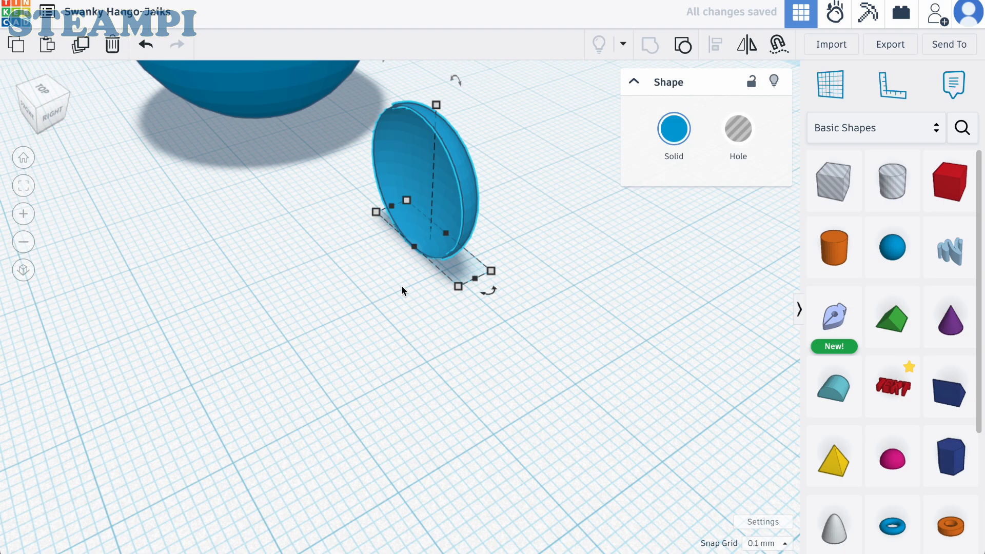
pyautogui.scroll(-5, 401, 285)
pyautogui.click(620, 201)
pyautogui.moveTo(620, 201); pyautogui.dragTo(770, 214, button='right')
pyautogui.moveTo(449, 228); pyautogui.dragTo(366, 227)
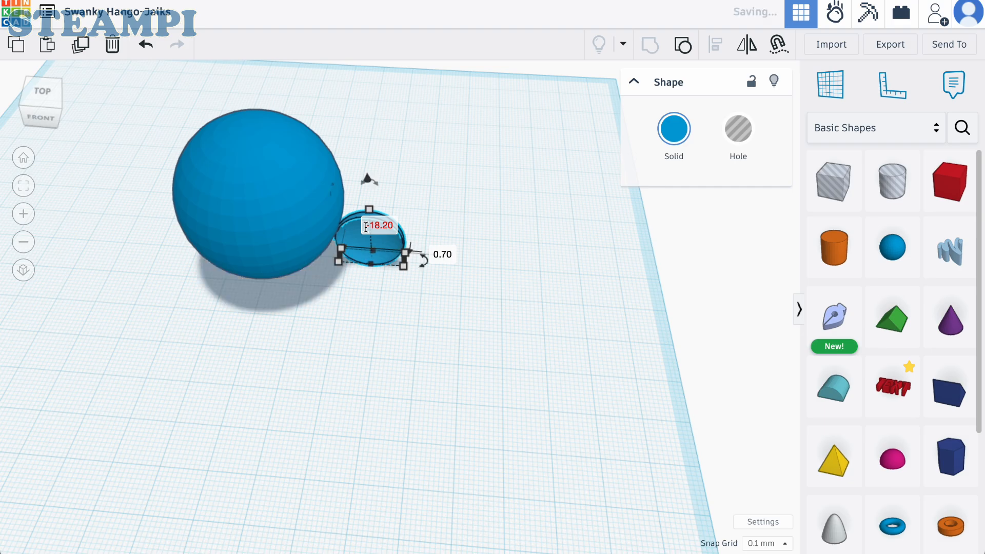
# - Raise the ear about 28.9 mm and shift it onto the upper side of the head
pyautogui.scroll(2, 226, 239)
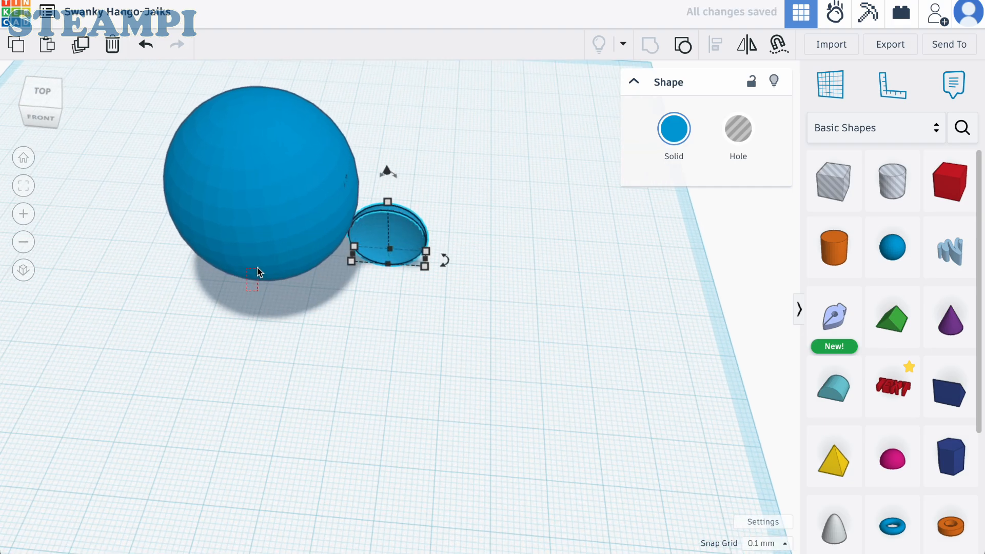
pyautogui.click(274, 266)
pyautogui.moveTo(290, 319); pyautogui.dragTo(297, 299, button='right')
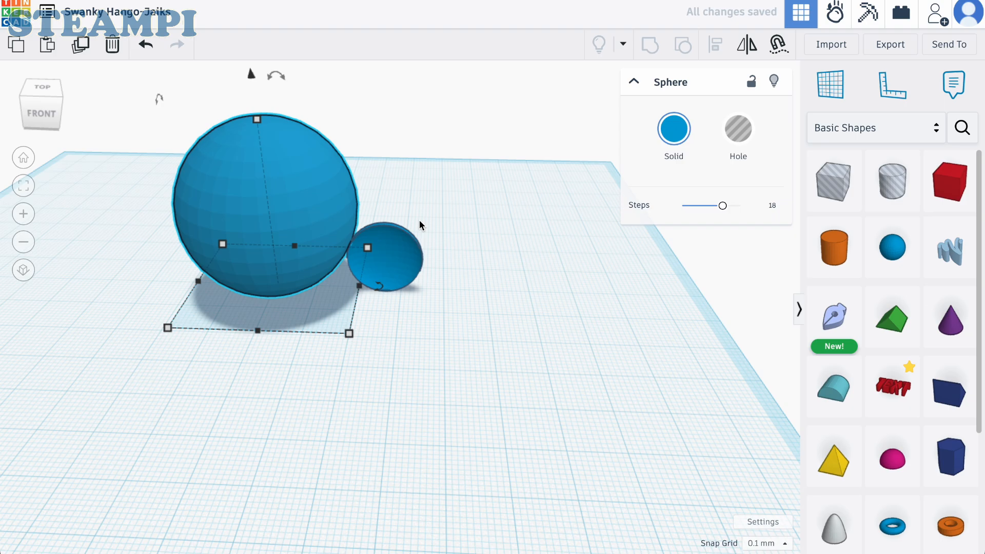
pyautogui.click(401, 237)
pyautogui.moveTo(385, 186); pyautogui.dragTo(383, 40)
pyautogui.scroll(-3, 218, 180)
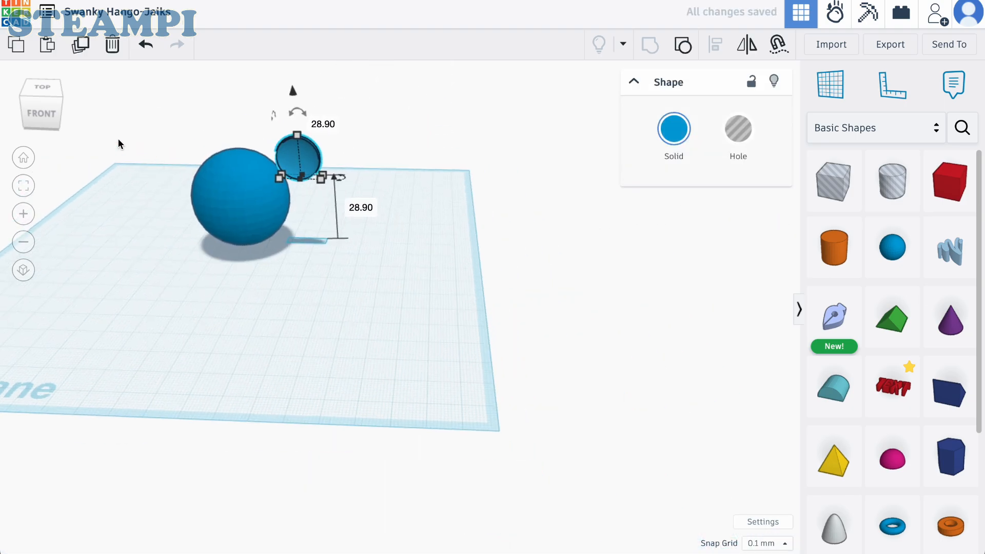
pyautogui.scroll(4, 74, 136)
pyautogui.moveTo(536, 201); pyautogui.dragTo(515, 186)
pyautogui.click(562, 210)
# - Duplicate the ear and move the copy about 47.3 mm across to the opposite side of the head
pyautogui.moveTo(561, 210); pyautogui.dragTo(545, 238, button='right')
pyautogui.click(517, 218)
pyautogui.hotkey('ctrl', 'd')
pyautogui.moveTo(513, 205); pyautogui.dragTo(315, 190)
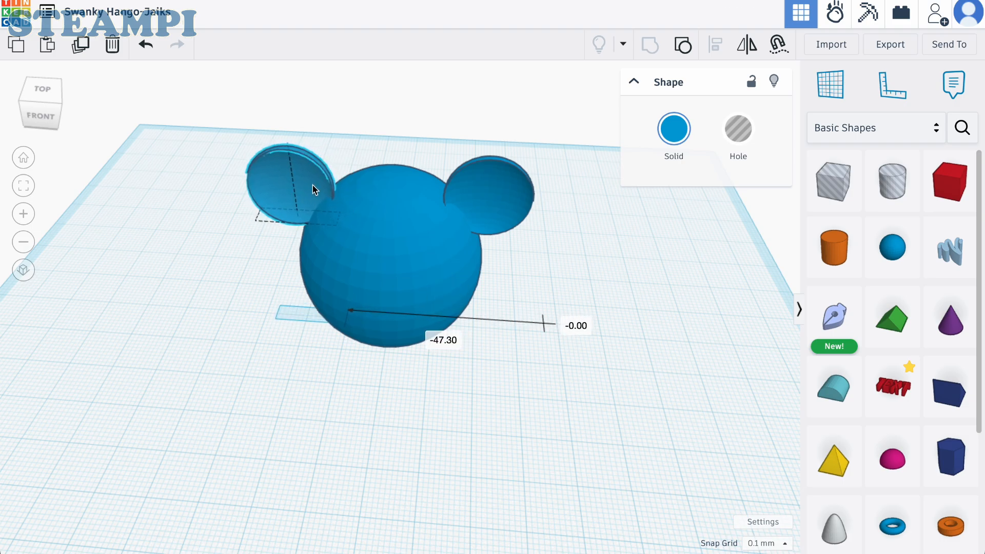
pyautogui.click(716, 315)
pyautogui.scroll(-3, 716, 315)
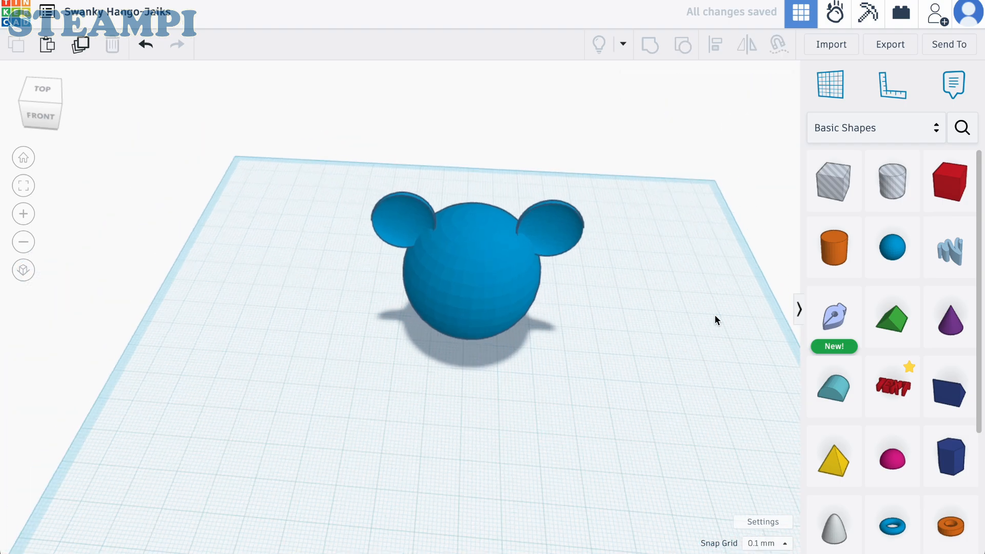
# - Recolor the head and both ears with the medium brown solid preset
pyautogui.moveTo(715, 315); pyautogui.dragTo(722, 291, button='right')
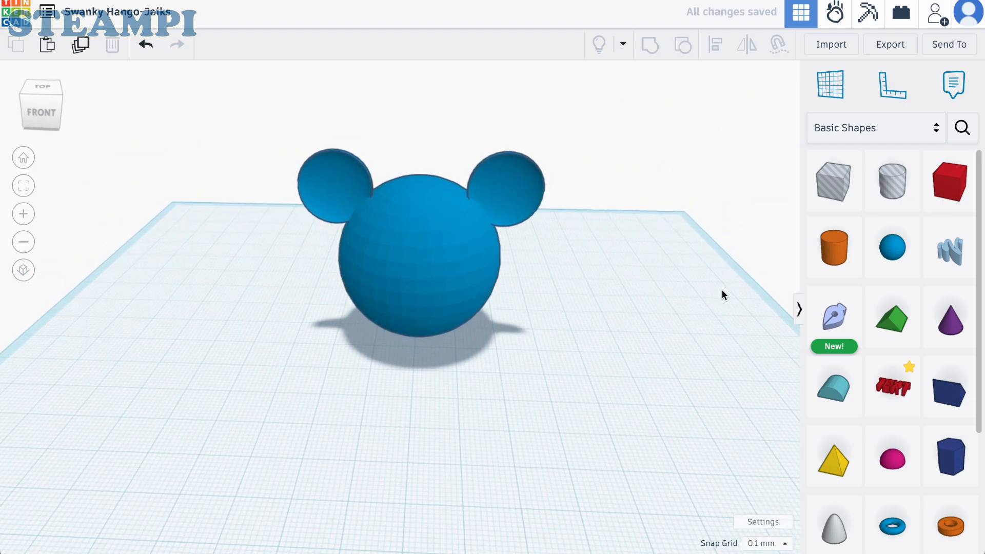
pyautogui.click(479, 277)
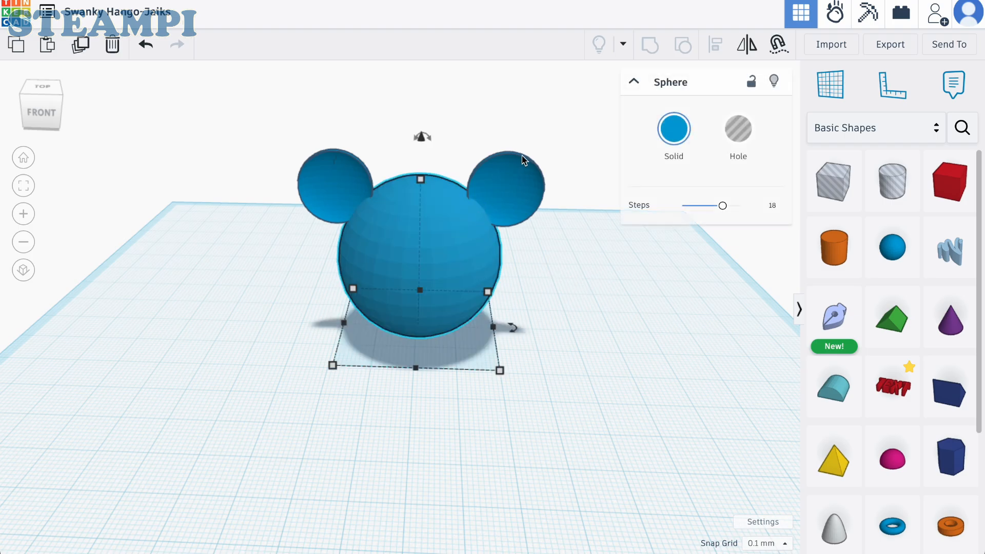
pyautogui.keyDown('shift'); pyautogui.click(523, 159); pyautogui.keyUp('shift')
pyautogui.keyDown('shift'); pyautogui.click(322, 199); pyautogui.keyUp('shift')
pyautogui.click(674, 147)
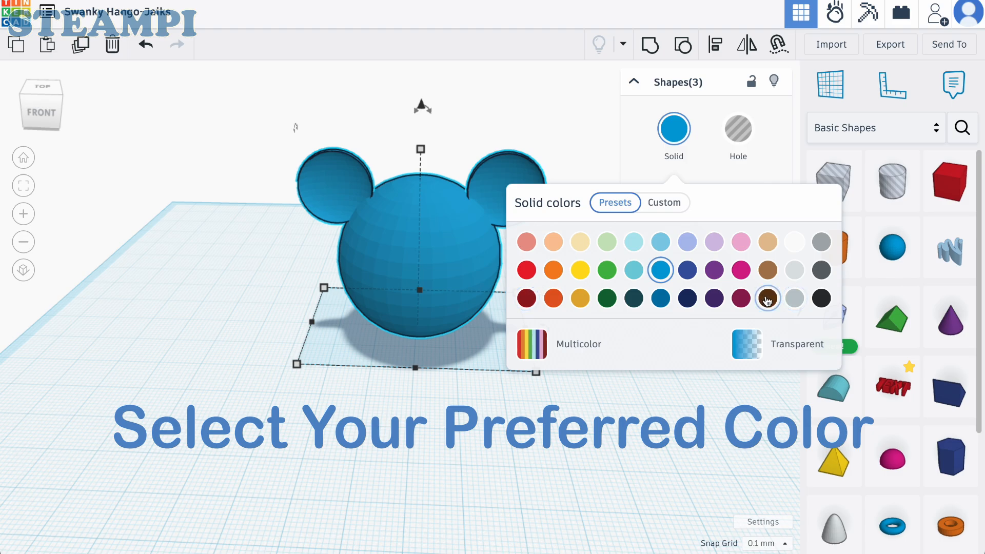
pyautogui.click(767, 270)
pyautogui.click(593, 391)
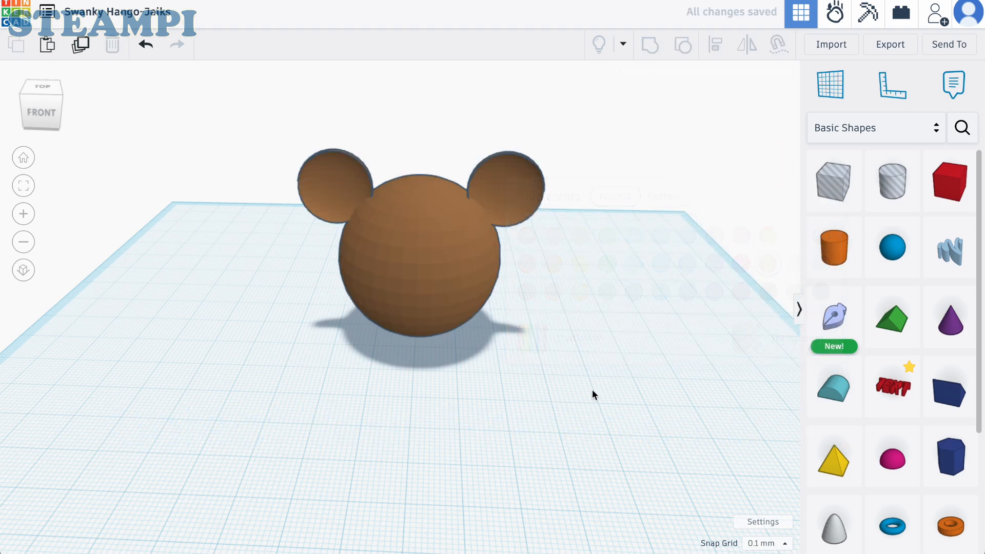
# - From the top view, move both ears inward toward the middle of the head
pyautogui.click(46, 86)
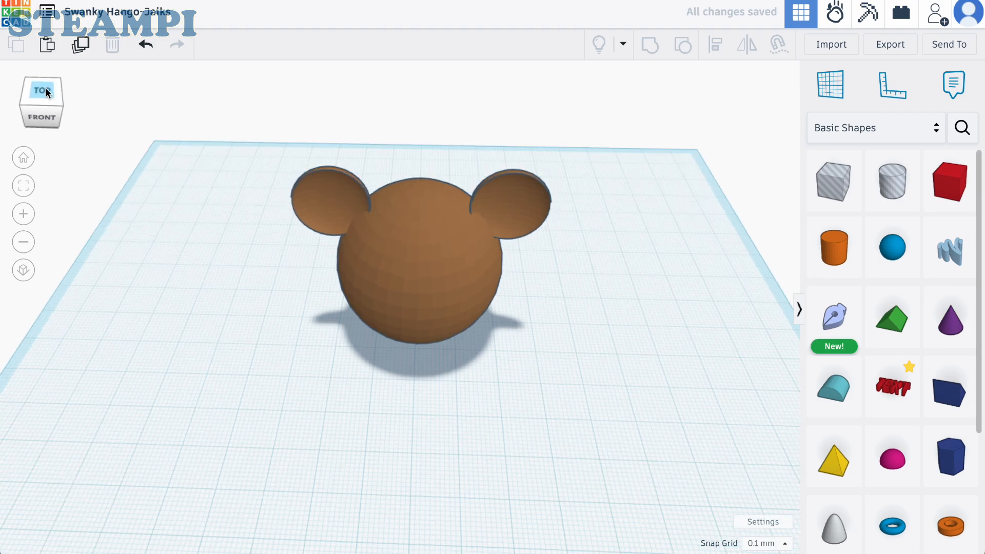
pyautogui.click(321, 304)
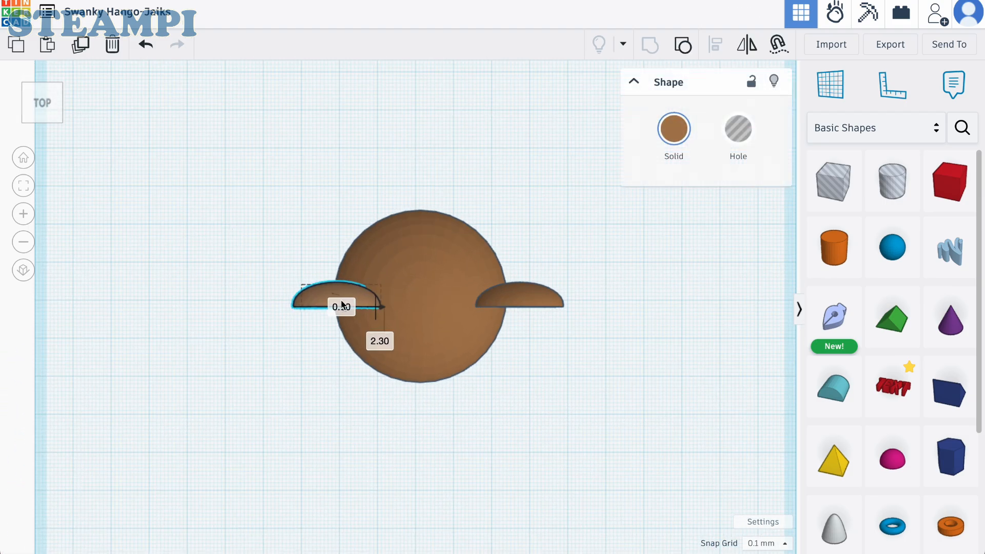
pyautogui.moveTo(523, 303); pyautogui.dragTo(507, 304)
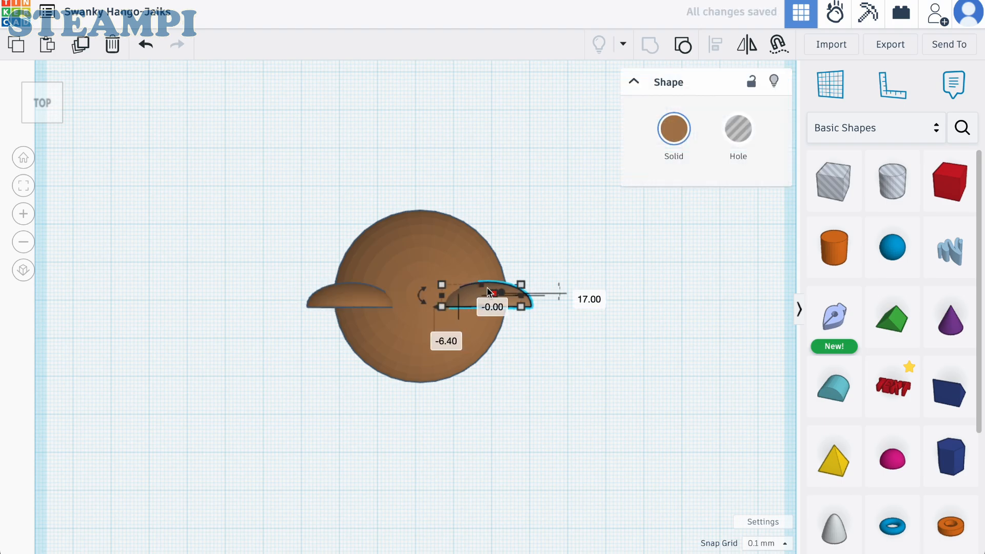
pyautogui.click(540, 270)
# - Copy and paste one ear, move the copy in front of the head, and ungroup it
pyautogui.moveTo(540, 269); pyautogui.dragTo(537, 164, button='right')
pyautogui.click(477, 173)
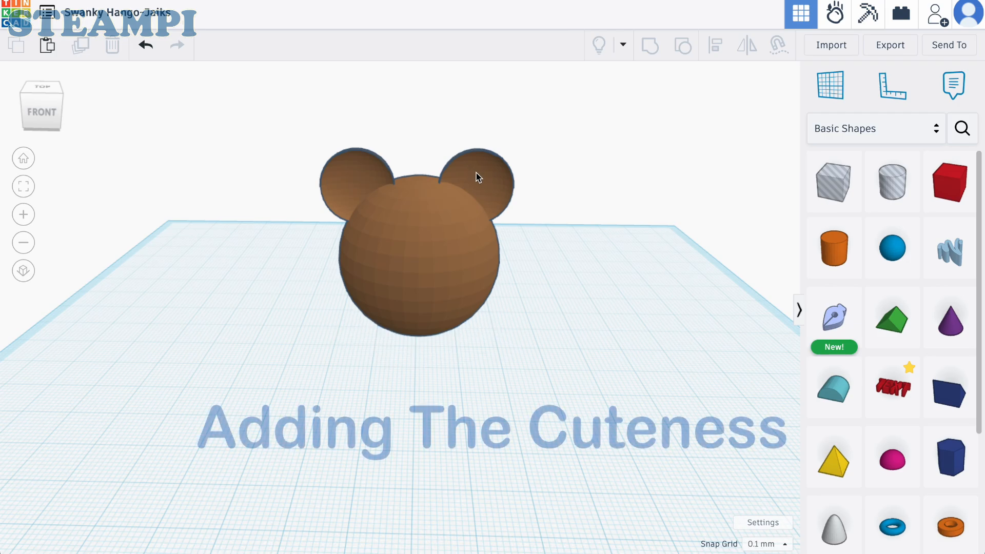
pyautogui.press('super+c')
pyautogui.press('super+v')
pyautogui.moveTo(531, 200); pyautogui.dragTo(429, 242)
pyautogui.click(691, 57)
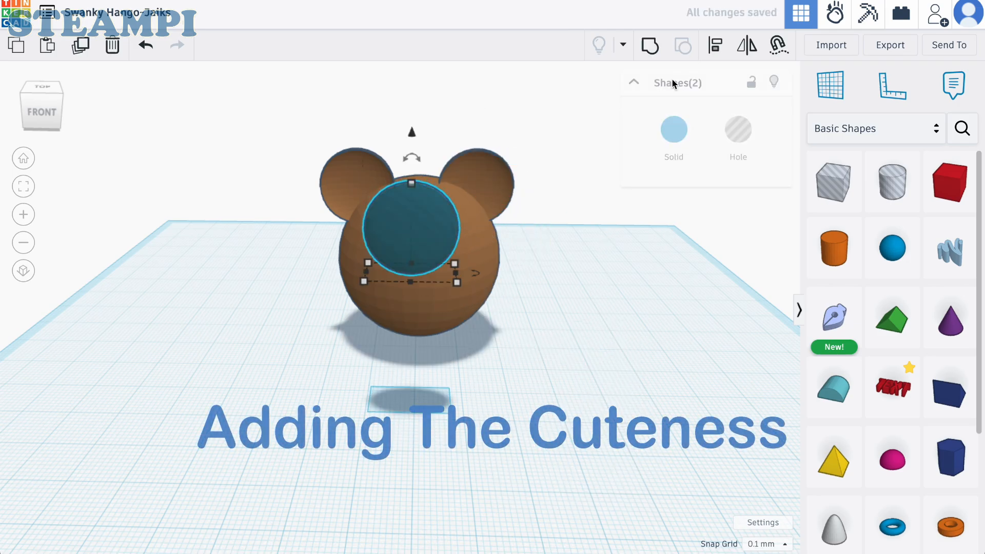
# - Delete the hole shape of the ungrouped ear copy in front of the head, keeping the solid blue ellipsoid for the nose
pyautogui.click(549, 306)
pyautogui.moveTo(543, 312); pyautogui.dragTo(395, 303, button='right')
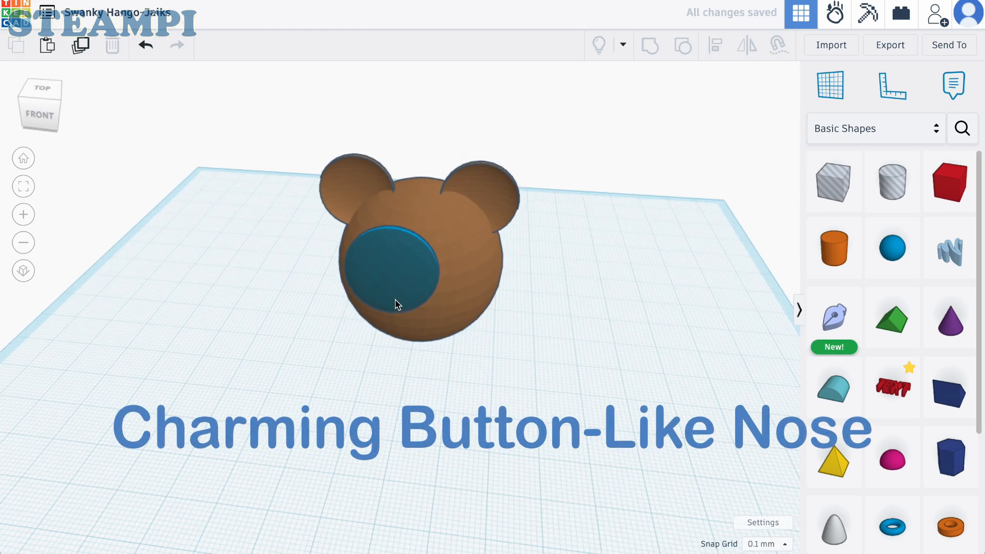
pyautogui.click(396, 304)
pyautogui.click(467, 374)
pyautogui.moveTo(468, 376); pyautogui.dragTo(340, 343, button='right')
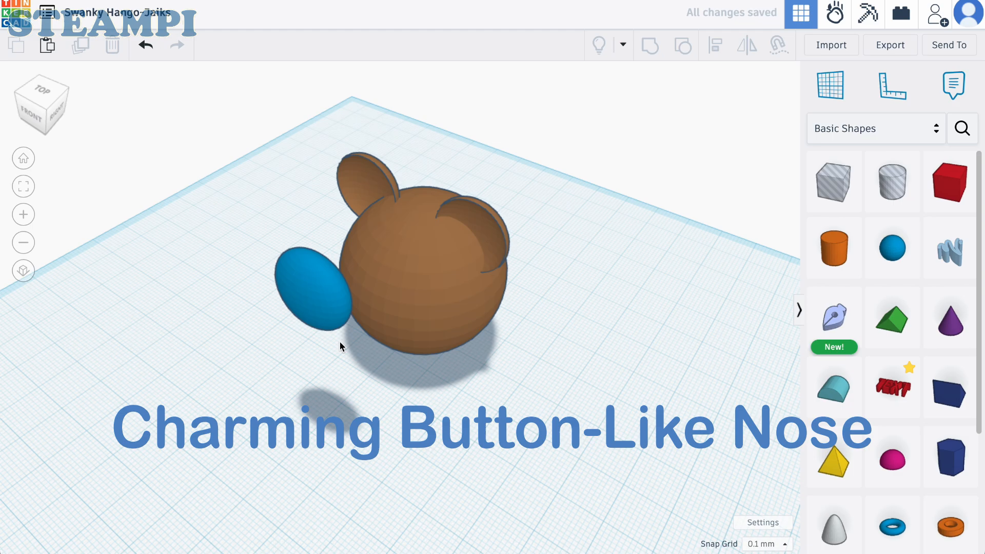
# - Move the blue ellipsoid onto the front of the head and lower it into the snout area
pyautogui.moveTo(333, 328); pyautogui.dragTo(407, 266)
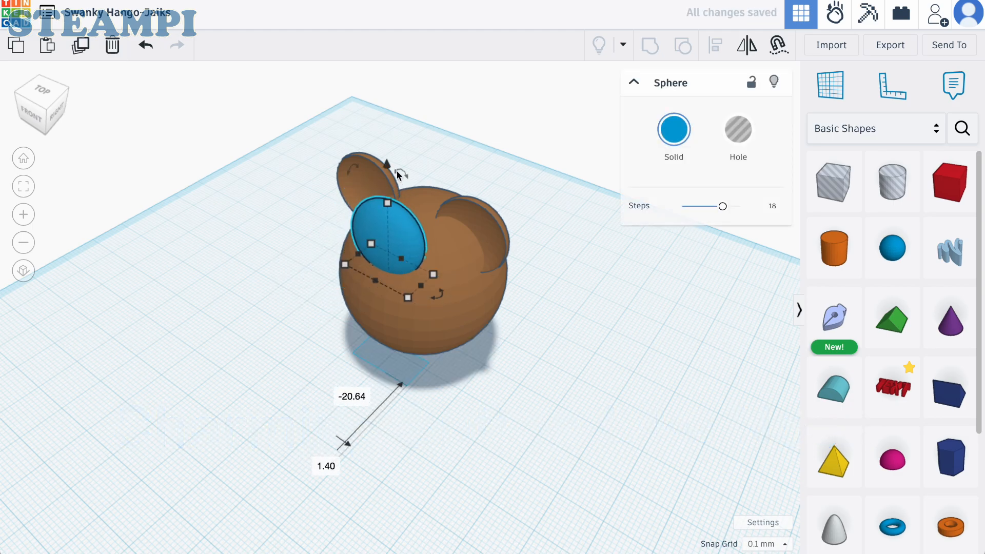
pyautogui.moveTo(388, 166); pyautogui.dragTo(380, 221)
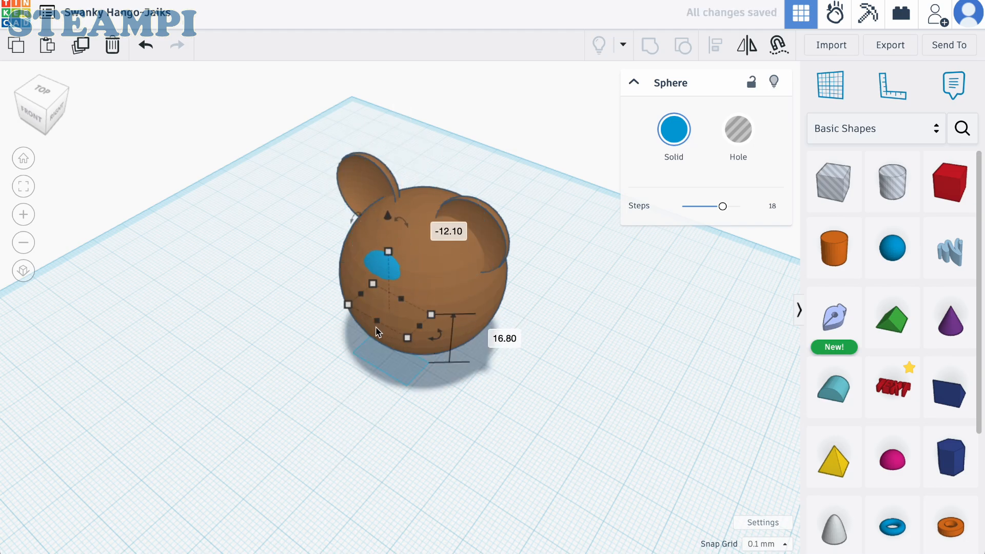
pyautogui.moveTo(385, 270)
pyautogui.mouseDown()
pyautogui.moveTo(382, 280)
pyautogui.moveTo(375, 273)
pyautogui.mouseUp()
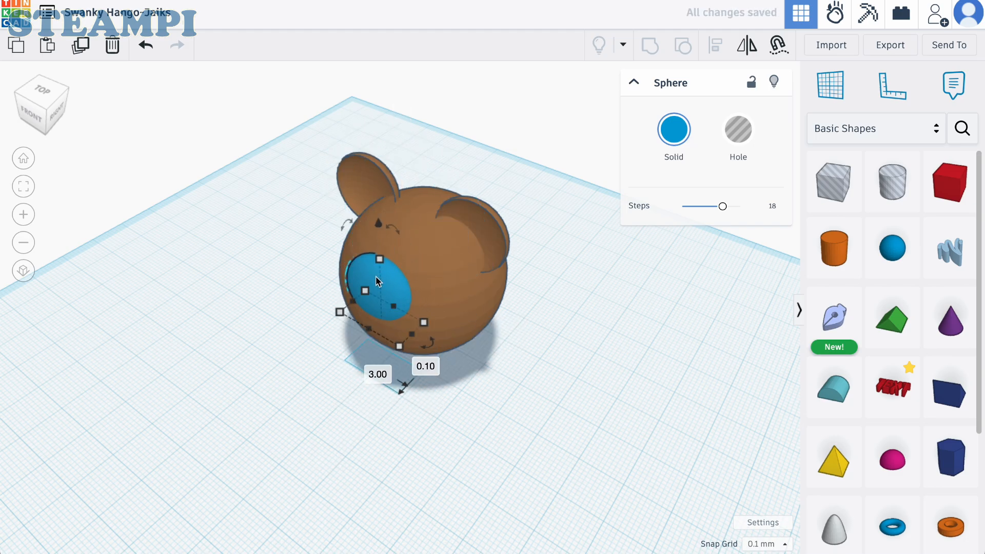
pyautogui.moveTo(453, 423); pyautogui.dragTo(513, 405, button='right')
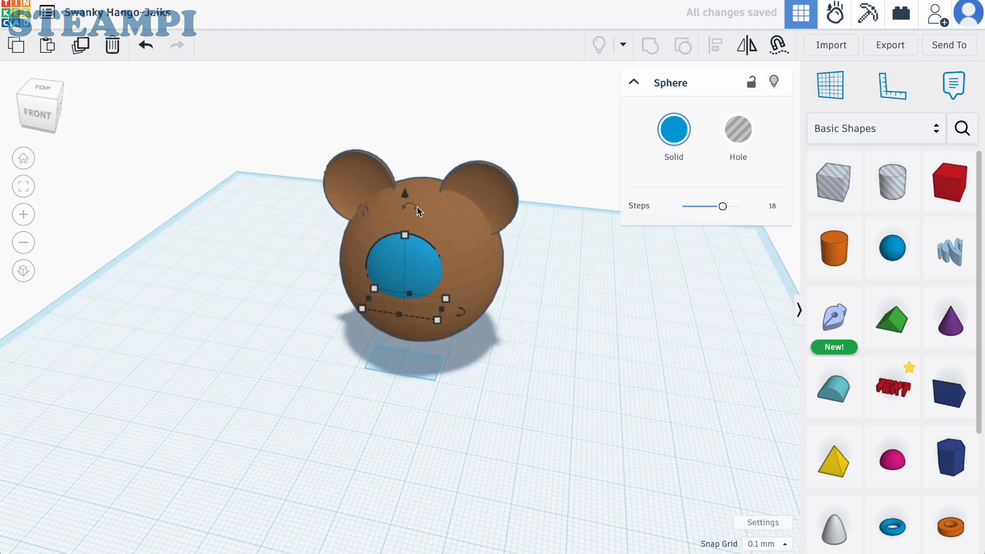
pyautogui.moveTo(406, 197); pyautogui.dragTo(406, 219)
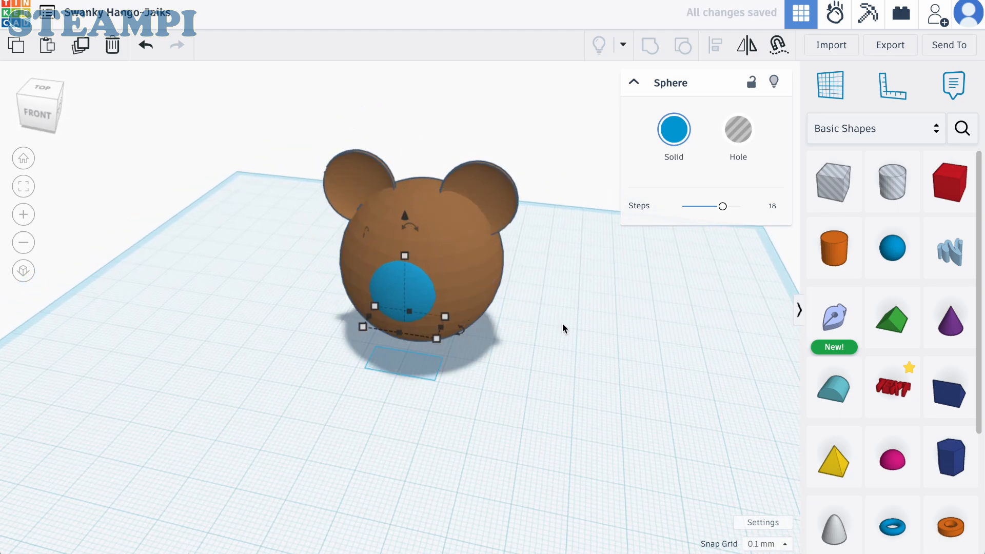
pyautogui.moveTo(562, 324); pyautogui.dragTo(674, 362, button='right')
pyautogui.click(570, 429)
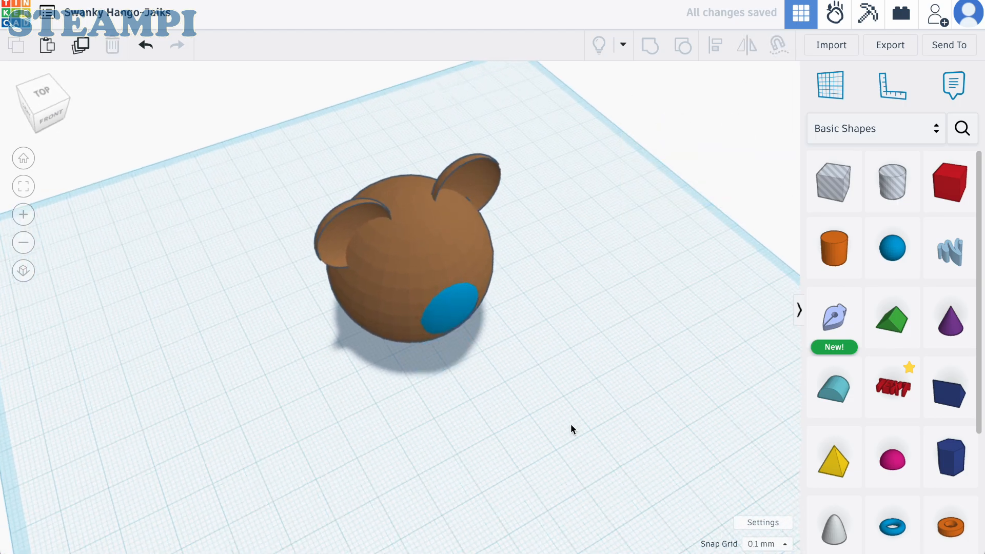
# - Pull the blue ellipsoid slightly forward so it protrudes more from the lower front of the head
pyautogui.scroll(5, 571, 424)
pyautogui.click(377, 231)
pyautogui.moveTo(384, 293)
pyautogui.mouseDown()
pyautogui.moveTo(403, 319)
pyautogui.moveTo(392, 303)
pyautogui.mouseUp()
pyautogui.click(428, 366)
pyautogui.moveTo(428, 365); pyautogui.dragTo(334, 343, button='right')
pyautogui.scroll(-4, 334, 344)
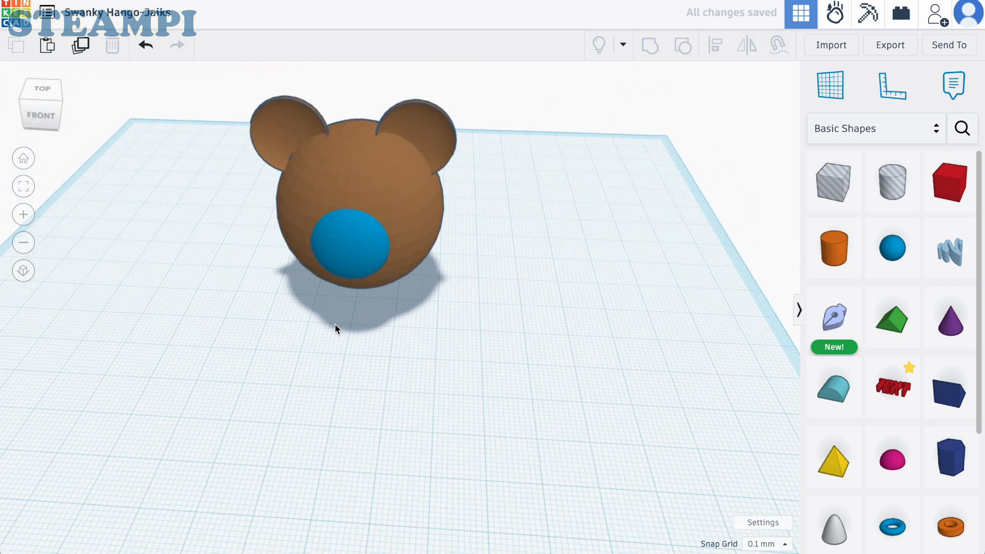
# - Try the medium brown solid preset on the blue snout ellipsoid
pyautogui.click(349, 244)
pyautogui.click(674, 130)
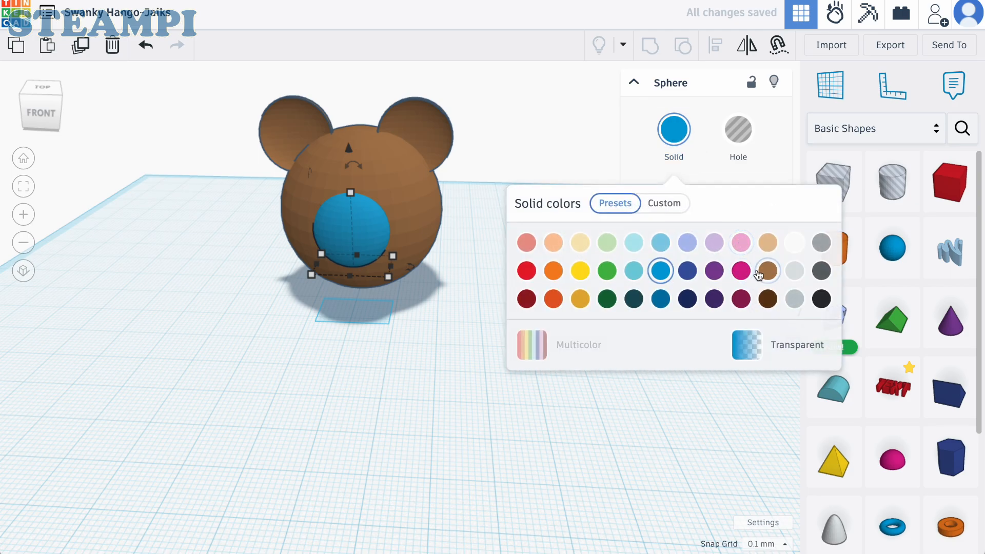
pyautogui.click(434, 437)
pyautogui.moveTo(411, 449); pyautogui.dragTo(402, 297, button='right')
# - Recolor the snout ellipsoid with the dark brown solid preset
pyautogui.click(370, 261)
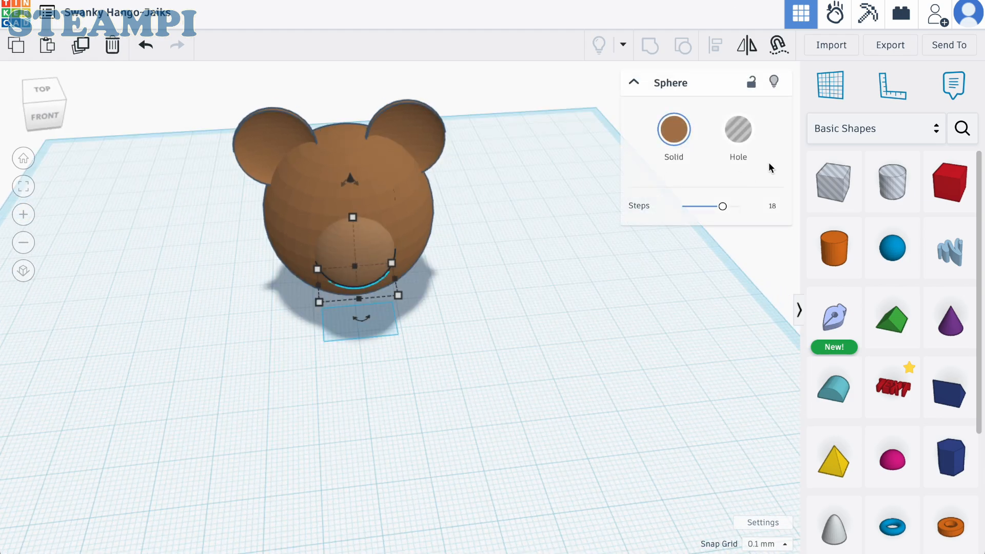
pyautogui.click(673, 131)
pyautogui.click(764, 297)
pyautogui.click(438, 329)
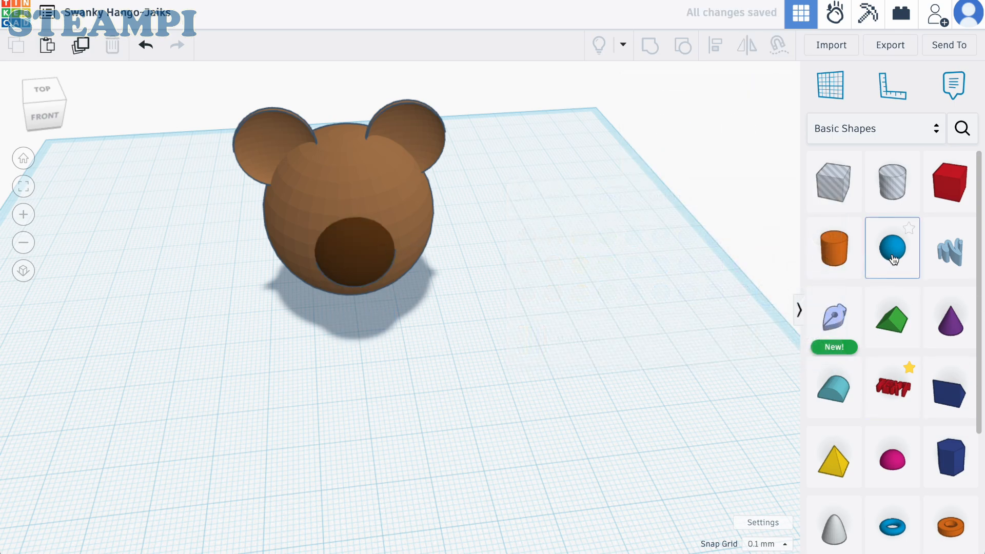
# - Place a sphere on the front of the snout, shrink it proportionally to nose size, and position it in the snout's upper middle
pyautogui.moveTo(893, 259); pyautogui.dragTo(357, 246)
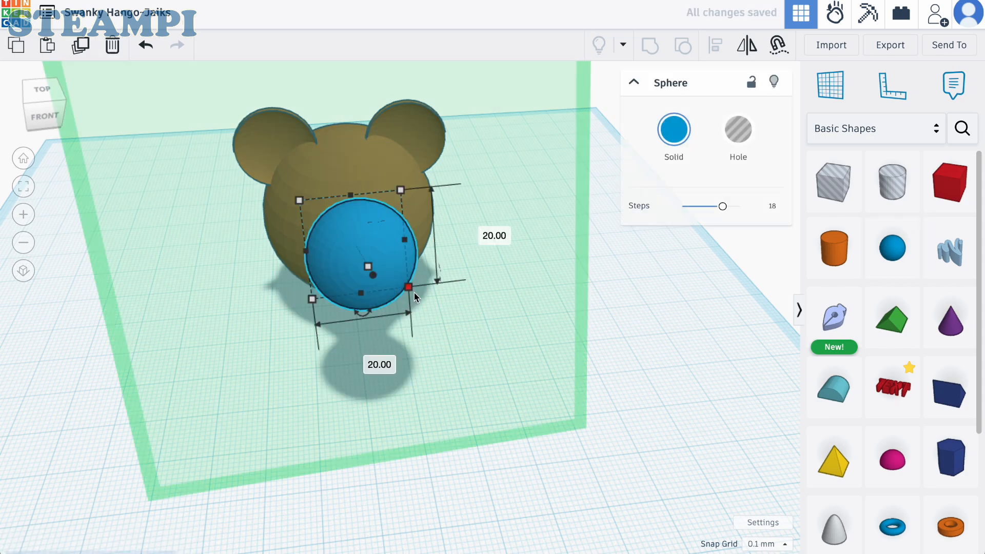
pyautogui.keyDown('shift'); pyautogui.moveTo(409, 289); pyautogui.dragTo(369, 245); pyautogui.keyUp('shift')
pyautogui.scroll(3, 318, 216)
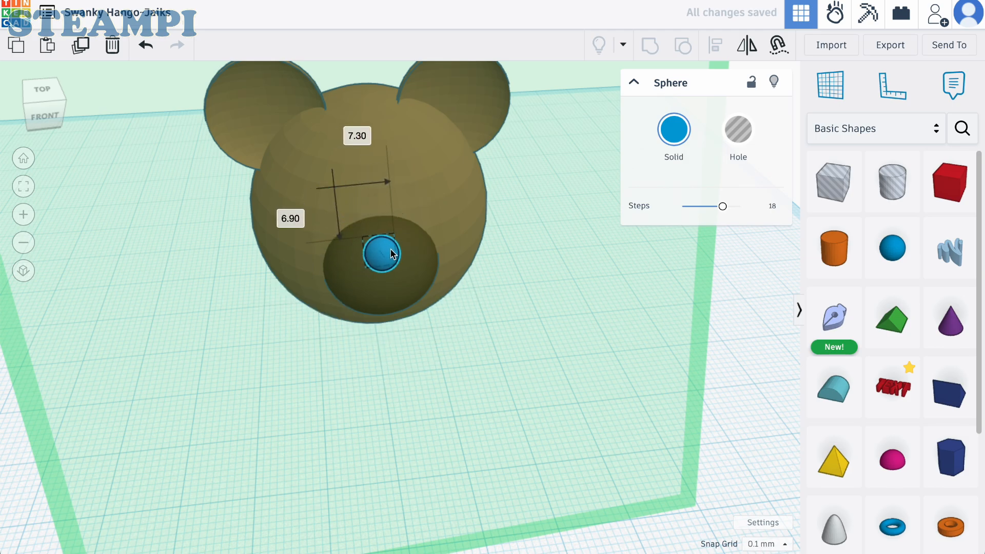
pyautogui.click(424, 370)
pyautogui.moveTo(425, 370); pyautogui.dragTo(388, 254, button='right')
# - Recolor the small nose sphere with the black solid preset
pyautogui.click(388, 254)
pyautogui.click(673, 131)
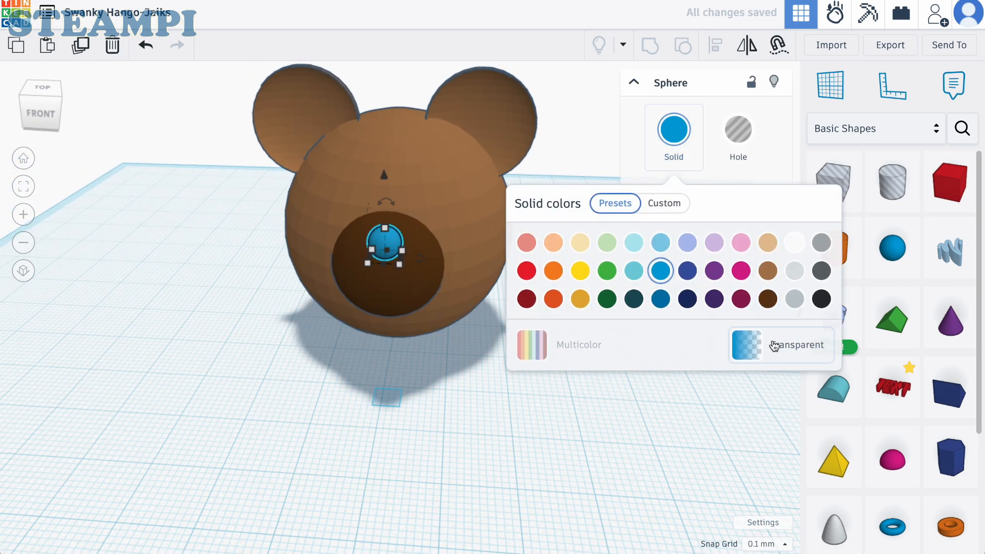
pyautogui.click(473, 483)
pyautogui.moveTo(473, 483); pyautogui.dragTo(720, 434, button='right')
pyautogui.scroll(-3, 564, 500)
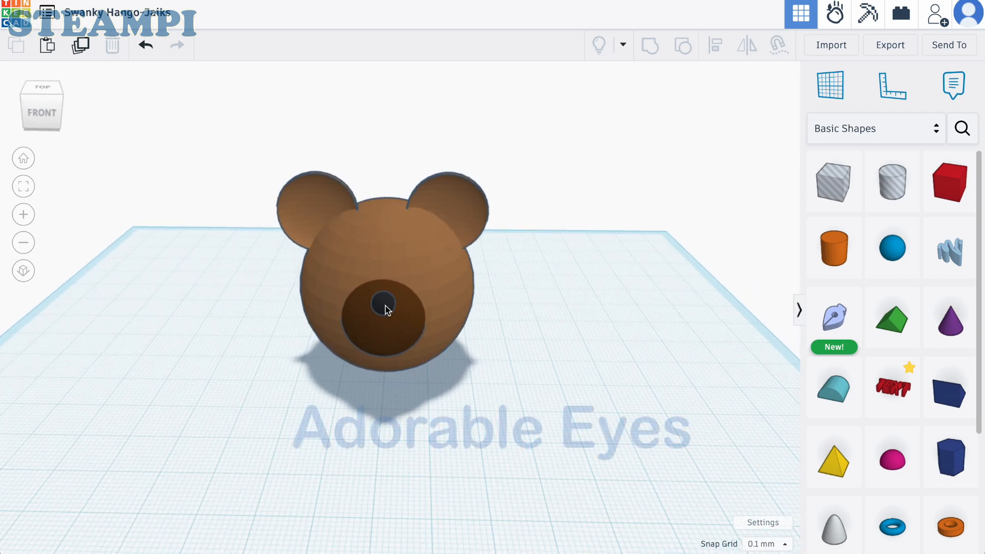
# - Duplicate the black nose sphere, move the copy beside the upper snout as an eye, and raise it about 3.2 mm
pyautogui.click(385, 305)
pyautogui.moveTo(405, 305); pyautogui.dragTo(436, 288)
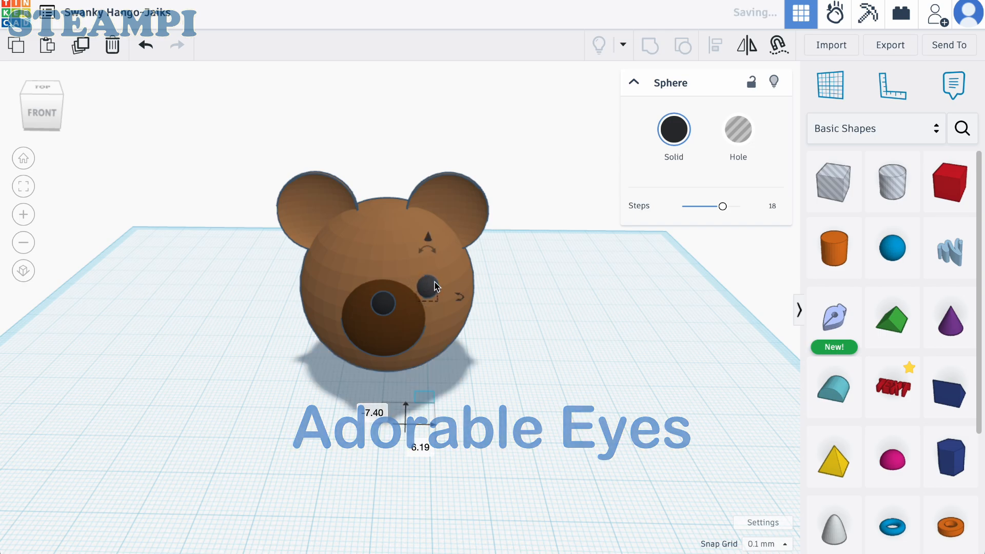
pyautogui.moveTo(429, 235); pyautogui.dragTo(430, 222)
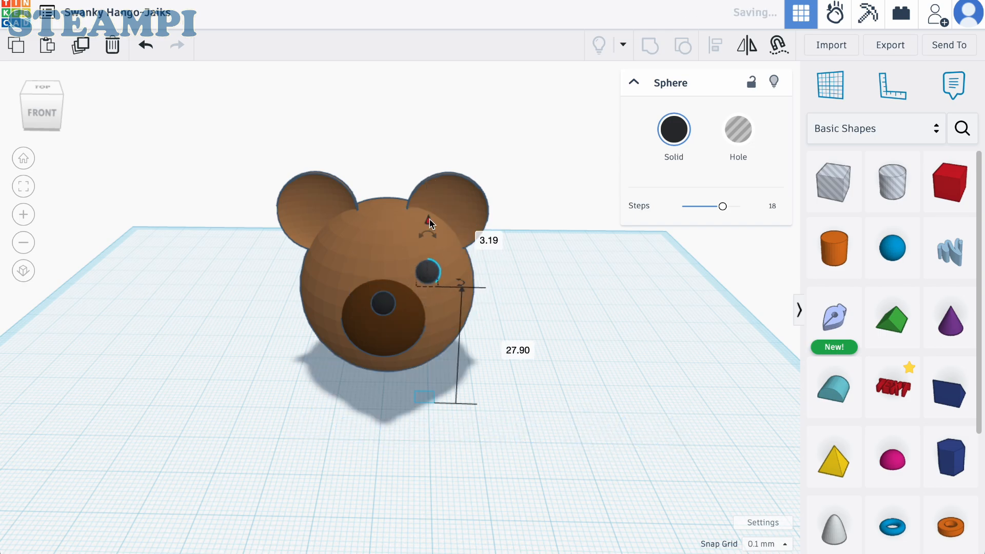
pyautogui.click(524, 313)
# - Push the eye sphere back until it is partly embedded in the head, and fine-tune its position from the front
pyautogui.moveTo(522, 314); pyautogui.dragTo(310, 313, button='right')
pyautogui.scroll(5, 310, 313)
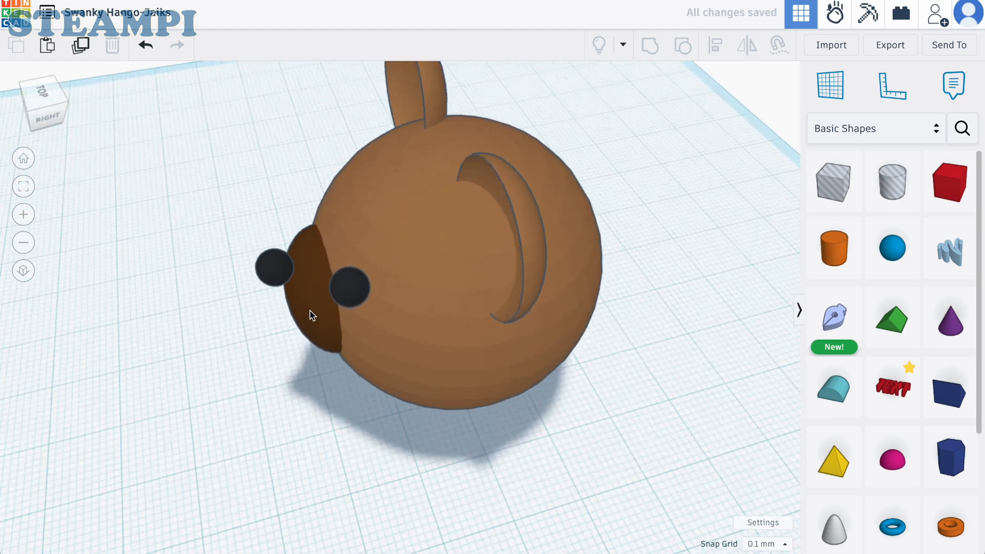
pyautogui.moveTo(385, 272); pyautogui.dragTo(406, 261)
pyautogui.moveTo(497, 504); pyautogui.dragTo(575, 447, button='right')
pyautogui.scroll(-4, 581, 472)
pyautogui.moveTo(511, 342)
pyautogui.mouseDown()
pyautogui.moveTo(498, 350)
pyautogui.moveTo(508, 353)
pyautogui.moveTo(491, 333)
pyautogui.mouseUp()
pyautogui.scroll(2, 508, 353)
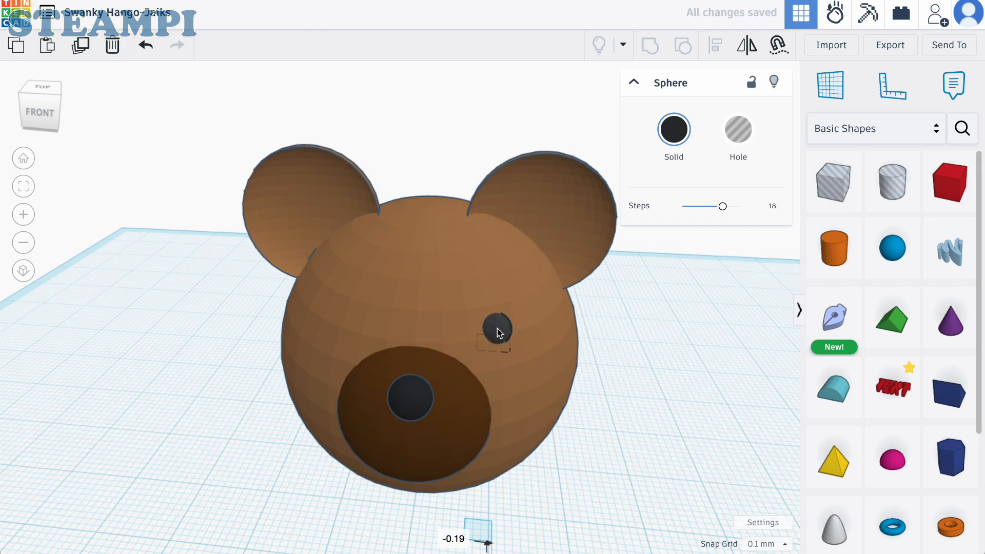
pyautogui.moveTo(498, 326); pyautogui.dragTo(498, 326)
pyautogui.click(568, 385)
# - Duplicate the eye and move the copy about 17.6 mm sideways to the opposite side of the face
pyautogui.click(625, 427)
pyautogui.moveTo(625, 427)
pyautogui.mouseDown(button='right')
pyautogui.moveTo(631, 413)
pyautogui.moveTo(641, 421)
pyautogui.mouseUp(button='right')
pyautogui.scroll(-2, 641, 424)
pyautogui.click(550, 340)
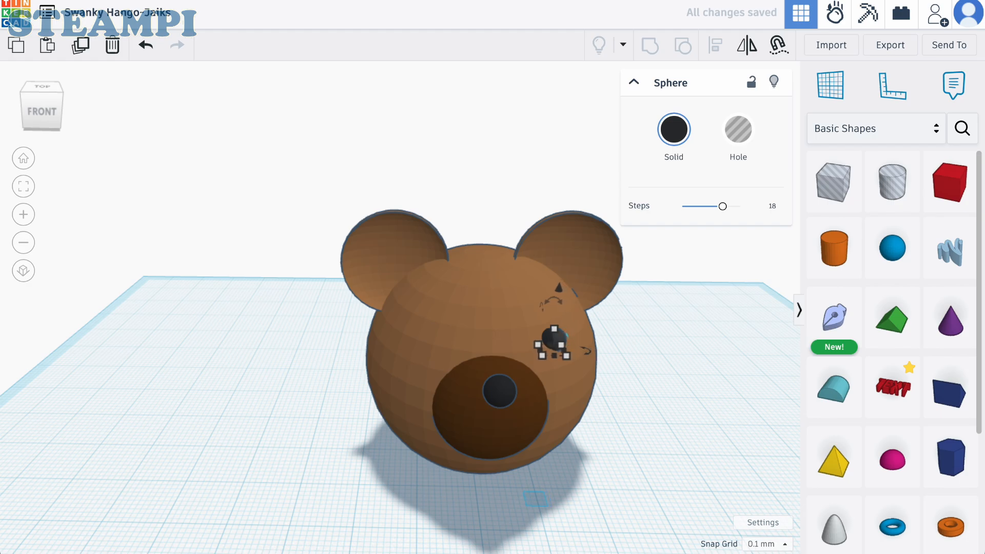
pyautogui.moveTo(566, 342); pyautogui.dragTo(437, 338)
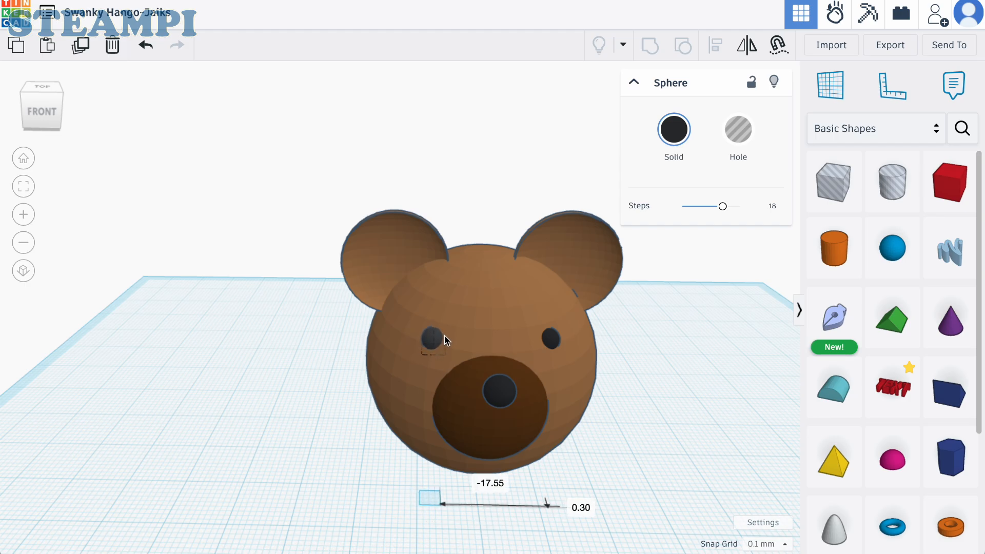
pyautogui.click(678, 441)
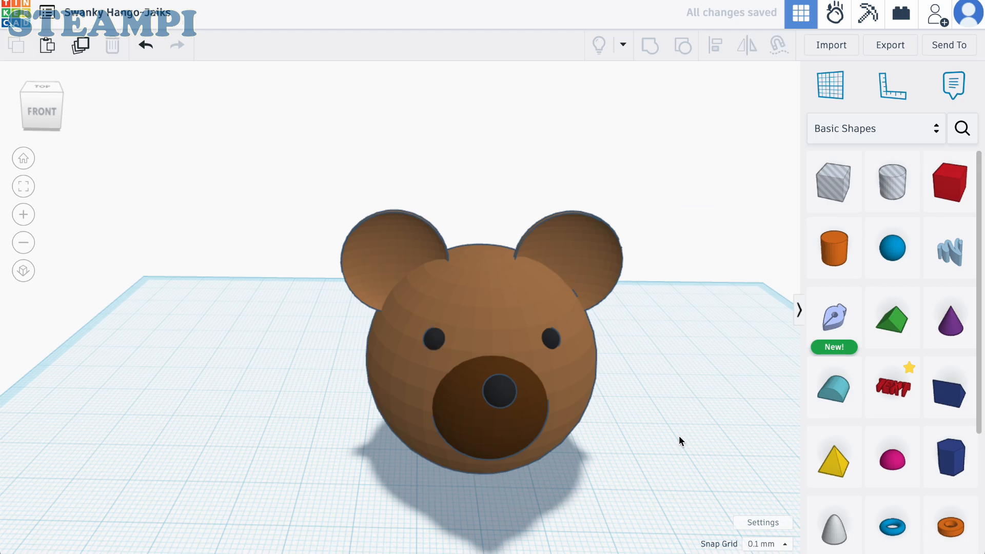
# - Examine the bear head from several angles to check the placement of the eyes, nose and snout
pyautogui.moveTo(678, 441); pyautogui.dragTo(672, 513, button='right')
pyautogui.scroll(-3, 670, 509)
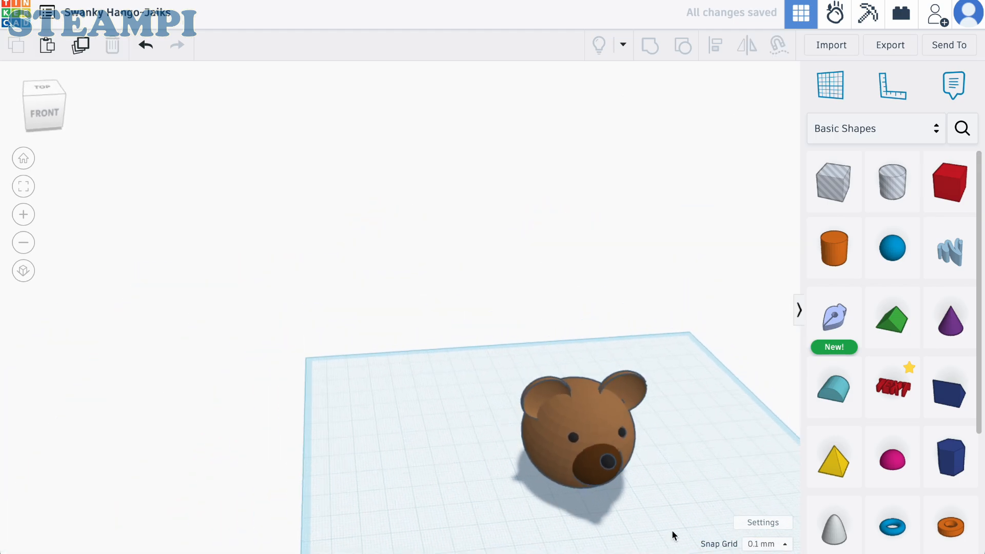
pyautogui.scroll(6, 672, 529)
pyautogui.moveTo(664, 460); pyautogui.dragTo(346, 484, button='right')
pyautogui.scroll(-4, 409, 525)
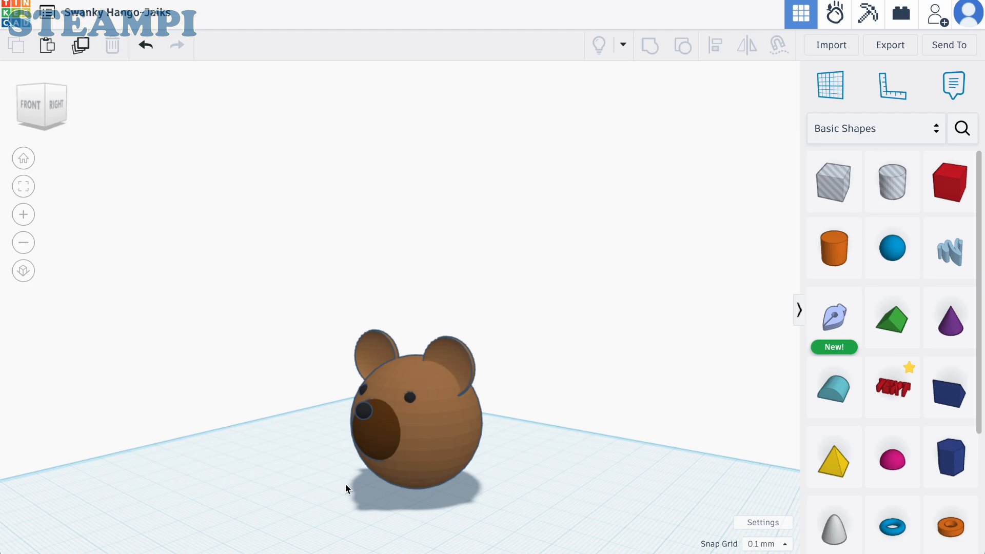
pyautogui.scroll(5, 363, 484)
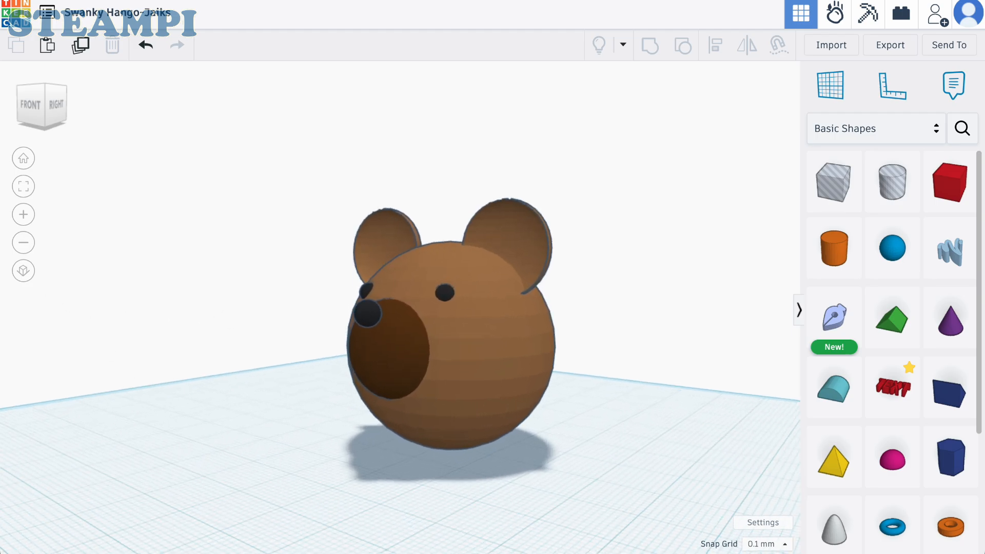
pyautogui.moveTo(373, 451); pyautogui.dragTo(469, 493, button='right')
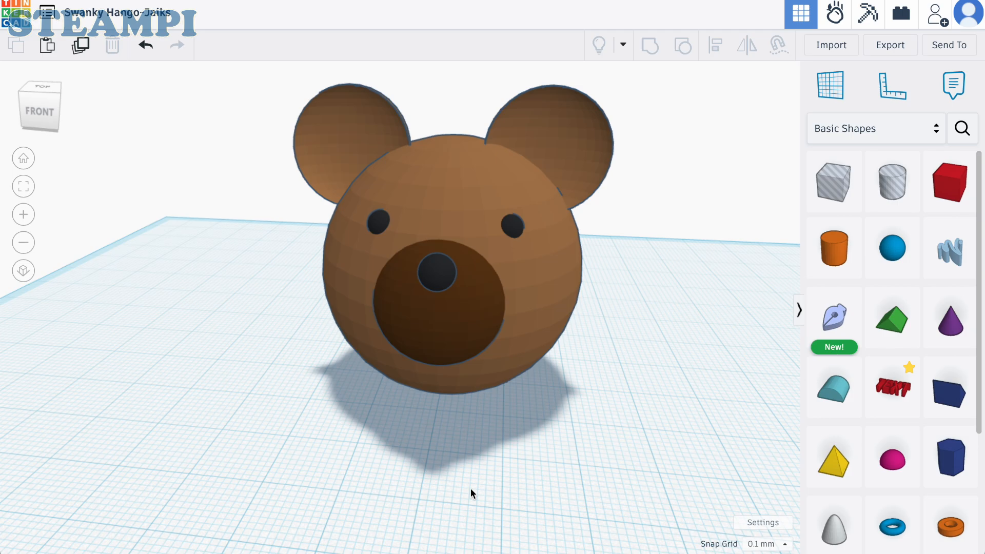
pyautogui.scroll(-5, 745, 429)
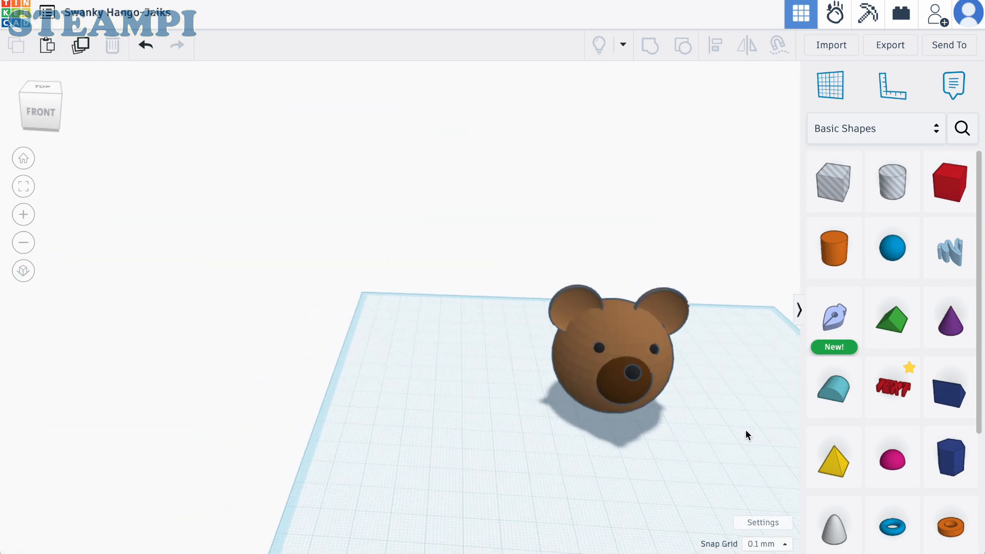
# - Add an orange solid cylinder to the workplane beside the bear head as the base for the smile
pyautogui.moveTo(746, 429); pyautogui.dragTo(477, 373, button='right')
pyautogui.scroll(3, 477, 372)
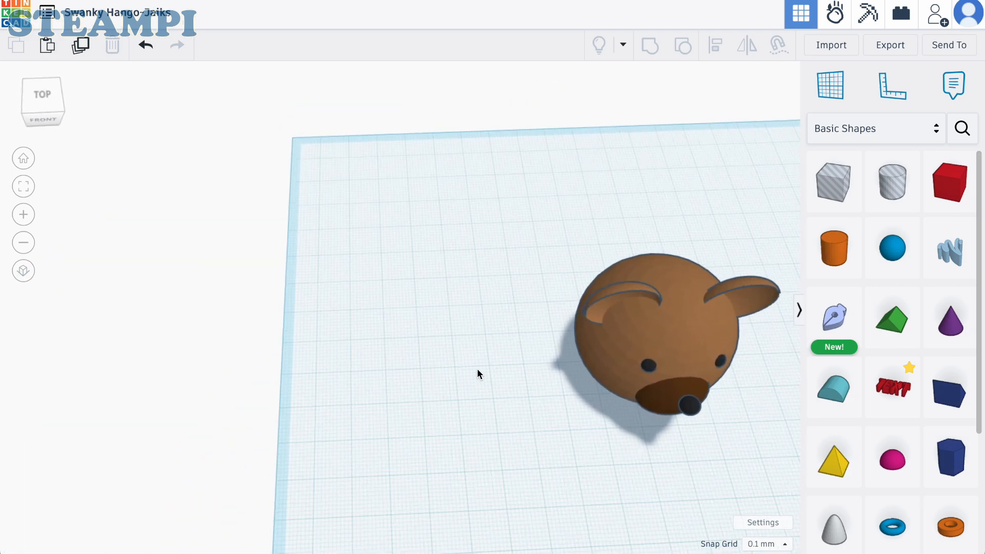
pyautogui.moveTo(834, 248); pyautogui.dragTo(453, 381)
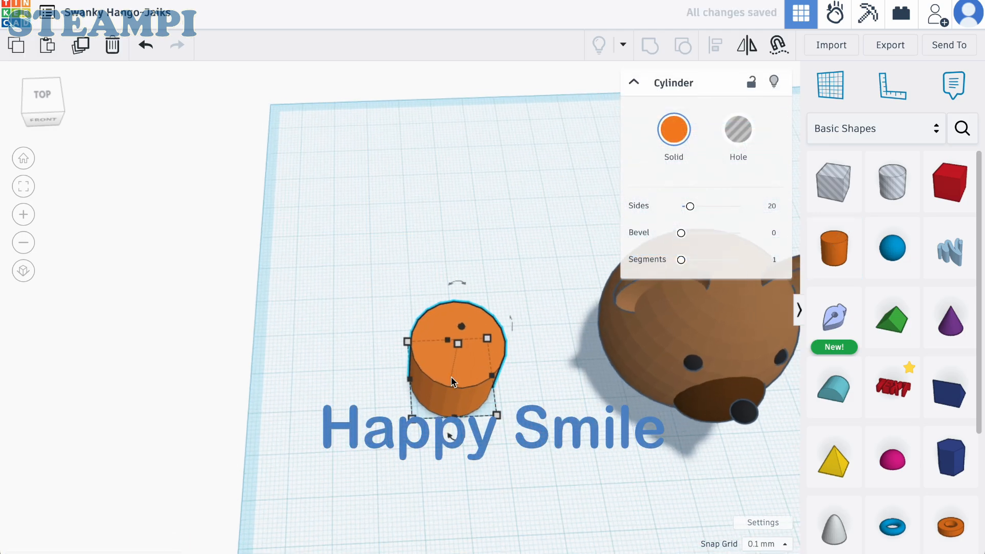
pyautogui.scroll(2, 593, 457)
pyautogui.click(591, 469)
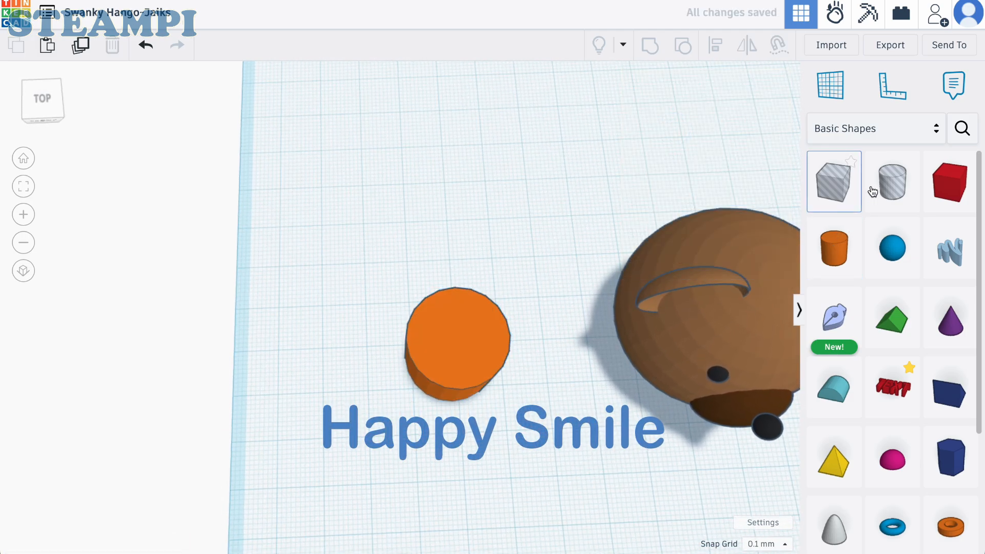
# - Overlay a cylinder hole, offset toward the back, and a 20 mm box hole on the orange cylinder, leaving its front edge as a crescent
pyautogui.moveTo(893, 183); pyautogui.dragTo(471, 328)
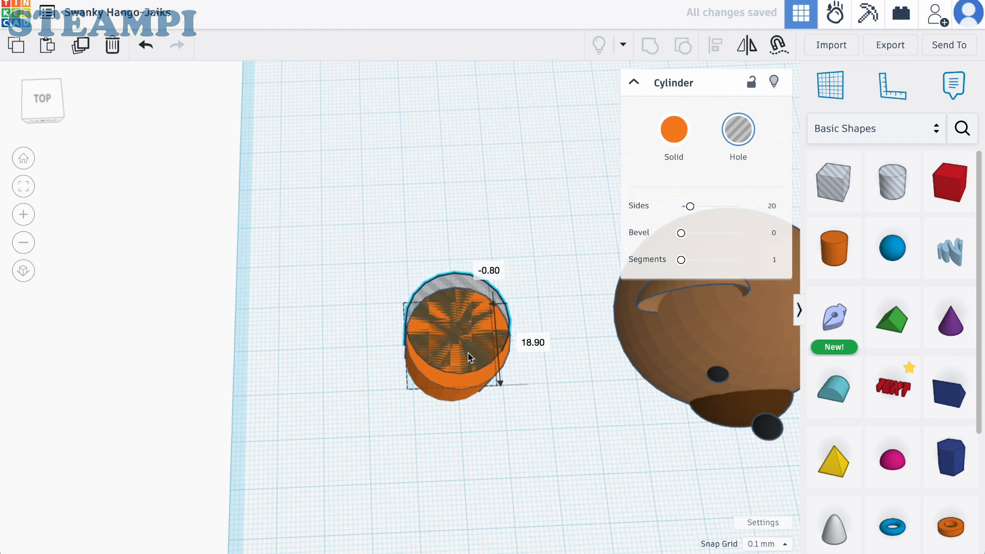
pyautogui.moveTo(468, 352); pyautogui.dragTo(468, 353)
pyautogui.scroll(2, 517, 469)
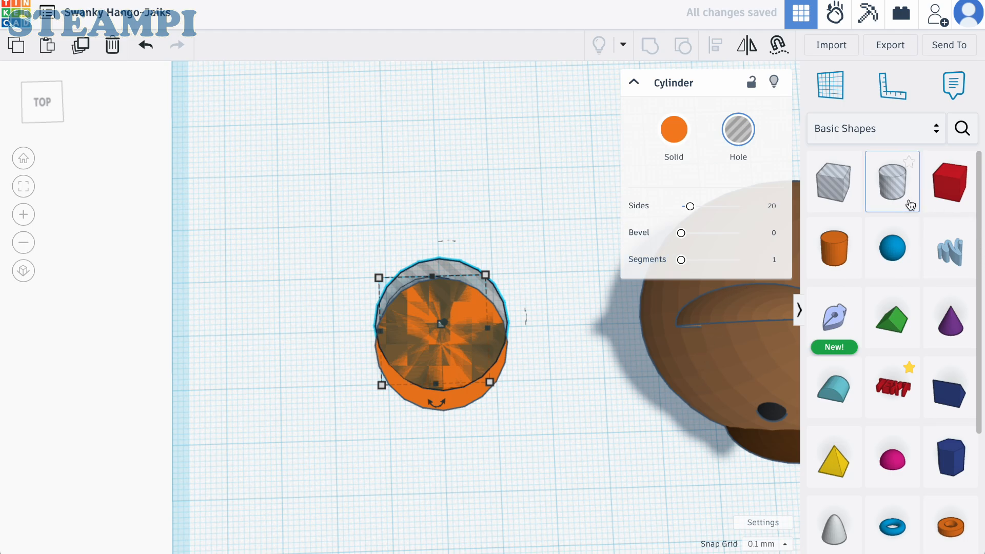
pyautogui.moveTo(833, 198); pyautogui.dragTo(498, 335)
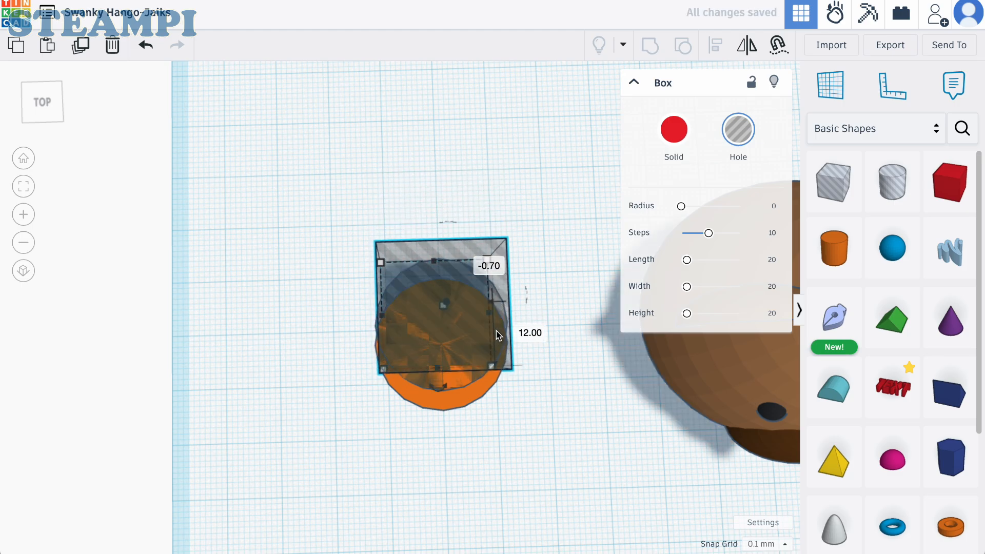
# - Move the cylinder hole about 1.6 mm forward and group it with the orange cylinder to cut a thin crescent
pyautogui.click(463, 283)
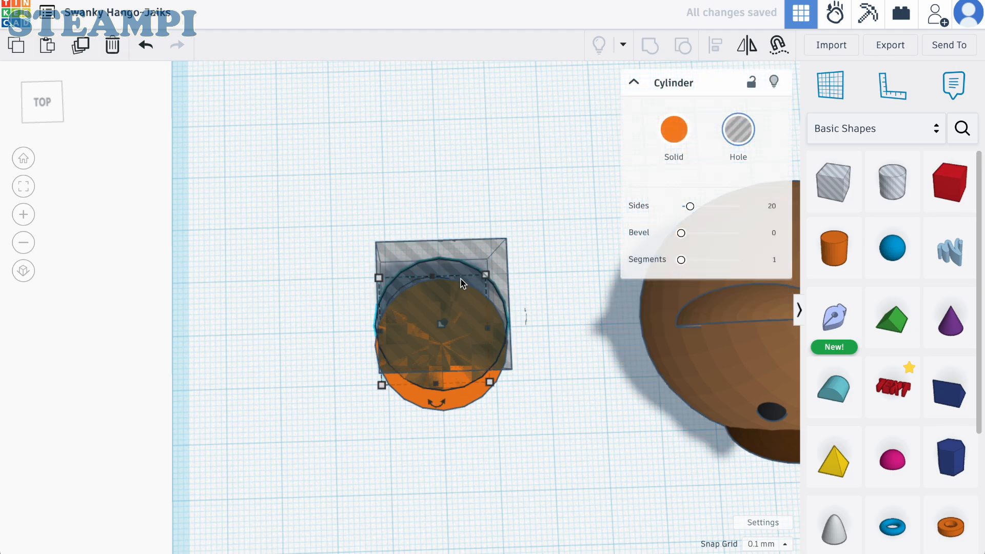
pyautogui.moveTo(463, 284)
pyautogui.mouseDown()
pyautogui.moveTo(462, 241)
pyautogui.moveTo(467, 289)
pyautogui.mouseUp()
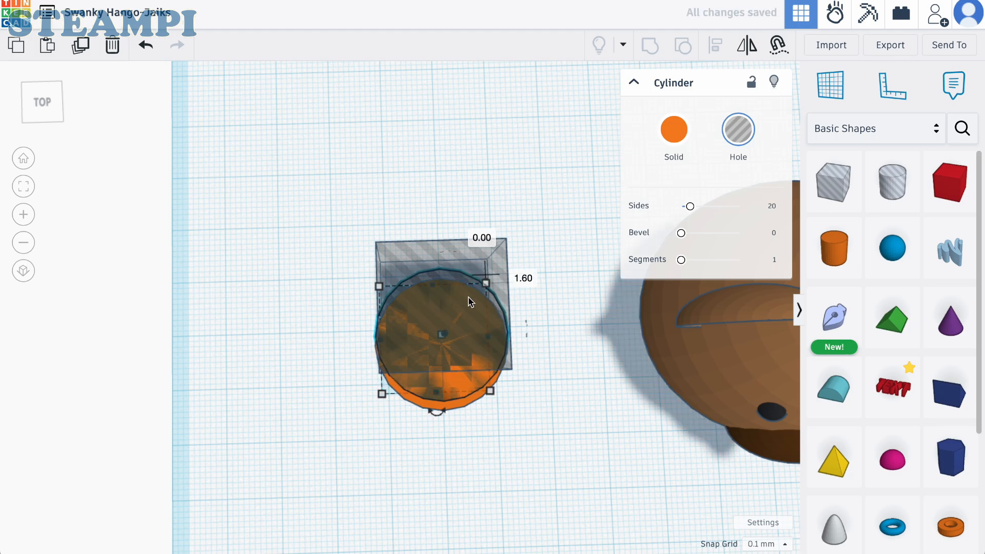
pyautogui.keyDown('shift'); pyautogui.click(459, 406); pyautogui.keyUp('shift')
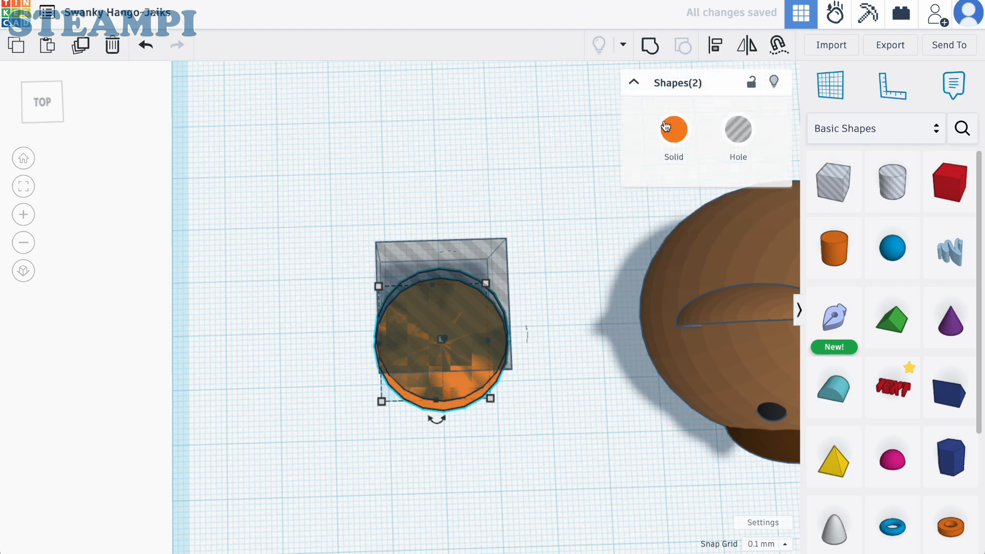
pyautogui.click(651, 46)
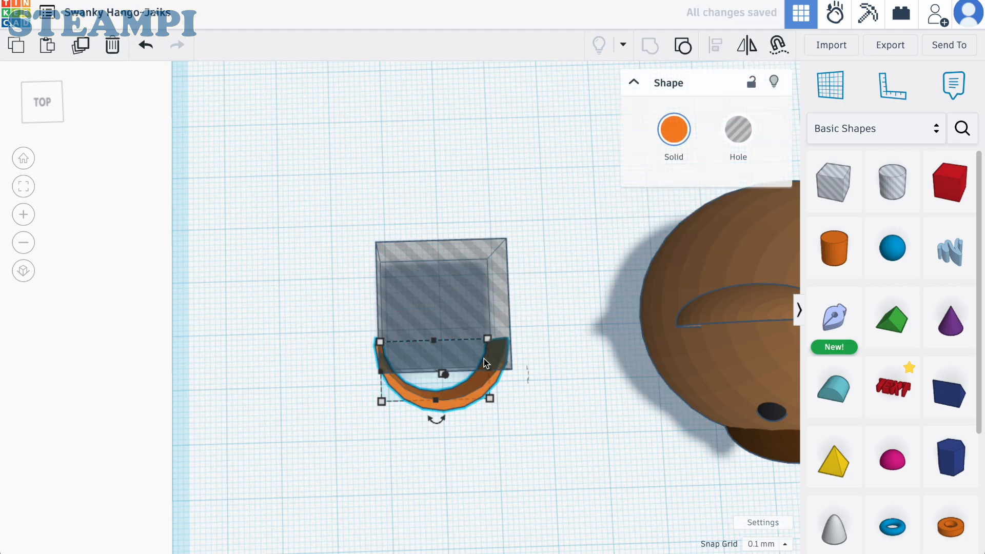
pyautogui.keyDown('shift'); pyautogui.click(482, 312); pyautogui.keyUp('shift')
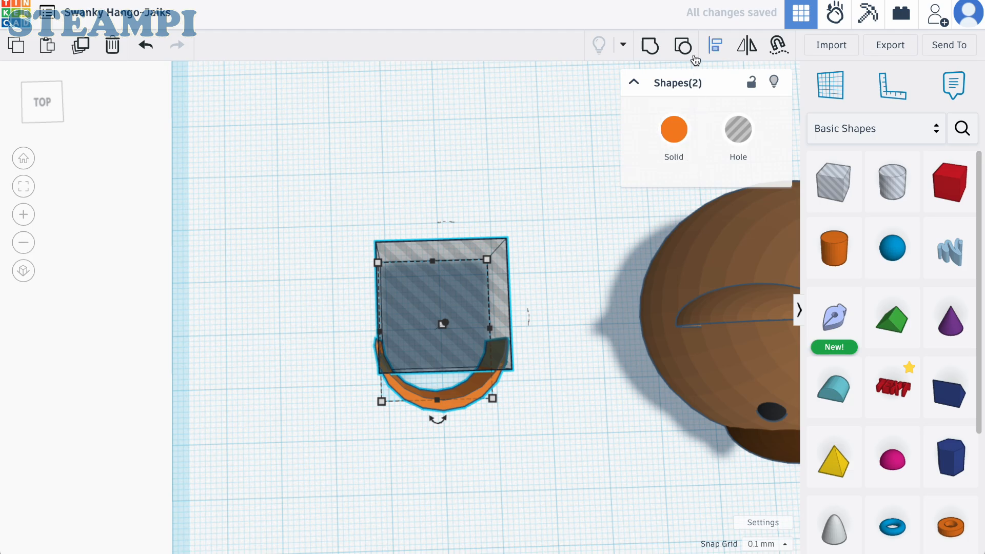
pyautogui.click(657, 49)
pyautogui.hotkey('ctrl', 'z')
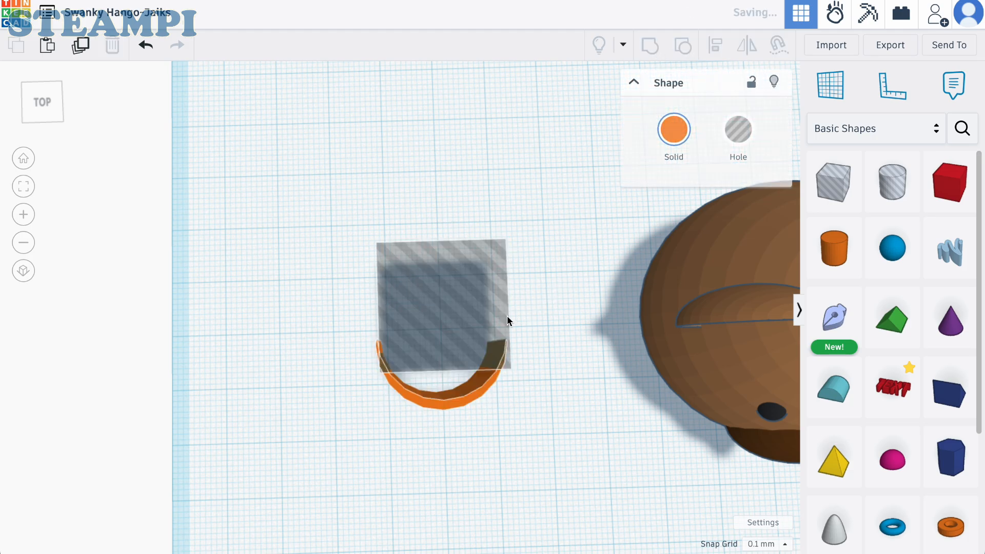
# - Widen the box hole to about 31.5 mm and group it with the crescent to trim off its upper ends
pyautogui.click(401, 337)
pyautogui.moveTo(382, 323); pyautogui.dragTo(364, 323)
pyautogui.moveTo(488, 313); pyautogui.dragTo(532, 313)
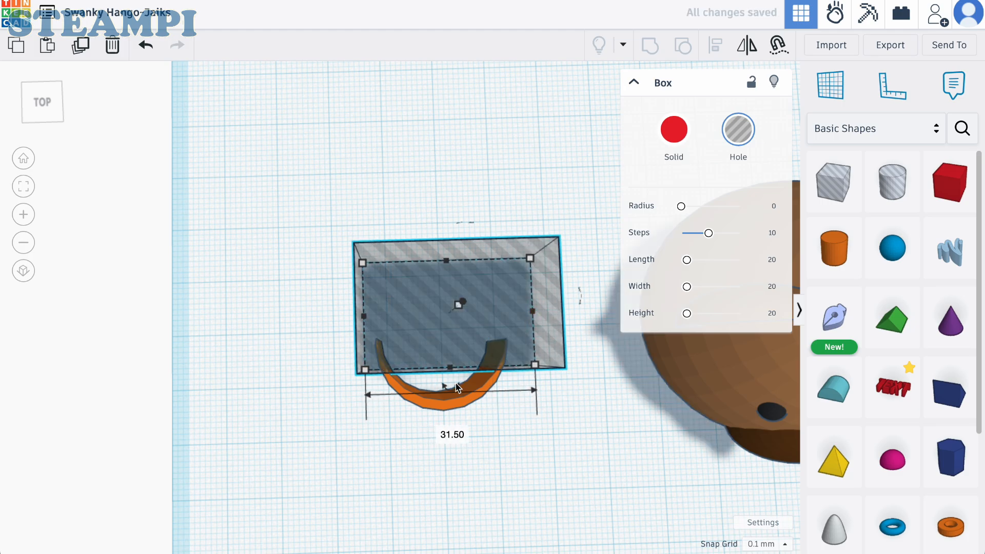
pyautogui.keyDown('shift'); pyautogui.click(443, 405); pyautogui.keyUp('shift')
pyautogui.click(654, 47)
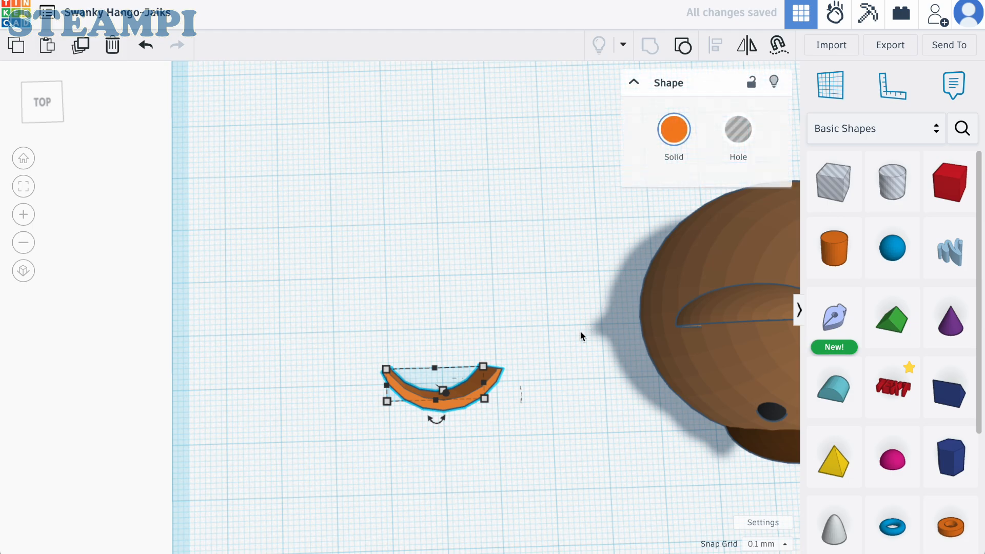
# - Move the orange crescent about 37.7 mm sideways and 15.4 mm forward, toward the bear head
pyautogui.click(565, 323)
pyautogui.moveTo(564, 321); pyautogui.dragTo(559, 293, button='right')
pyautogui.moveTo(482, 289); pyautogui.dragTo(769, 382)
pyautogui.scroll(-3, 775, 385)
pyautogui.scroll(5, 784, 383)
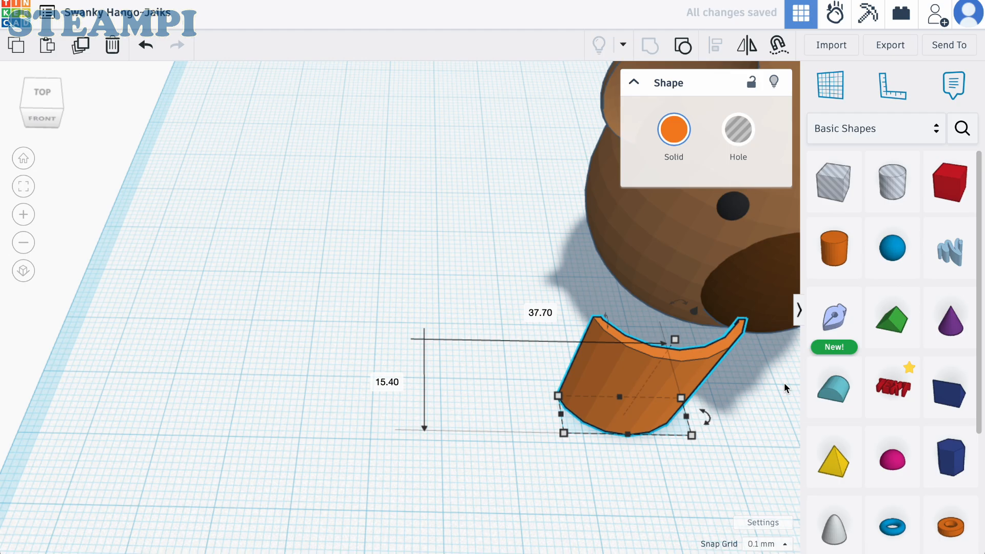
# - Shift the crescent further sideways until it stands centered in front of the bear's snout
pyautogui.moveTo(784, 383); pyautogui.dragTo(685, 326, button='right')
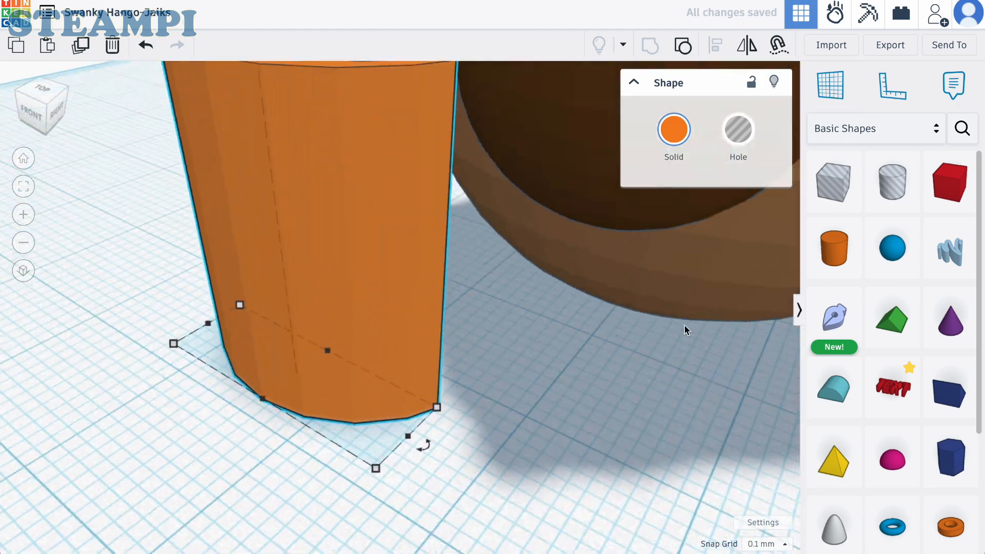
pyautogui.scroll(-5, 684, 326)
pyautogui.scroll(5, 764, 359)
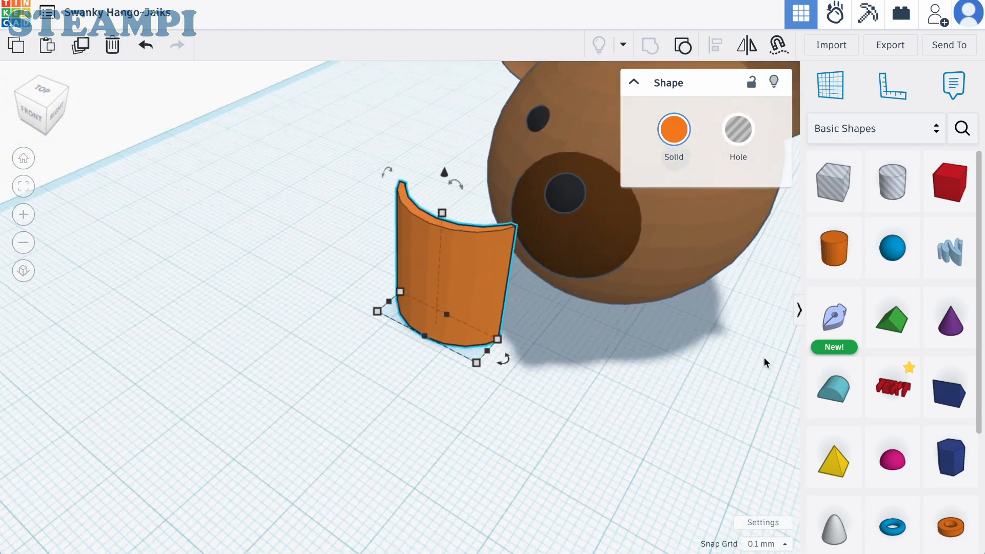
pyautogui.moveTo(682, 356); pyautogui.dragTo(722, 397, button='right')
pyautogui.scroll(-5, 722, 396)
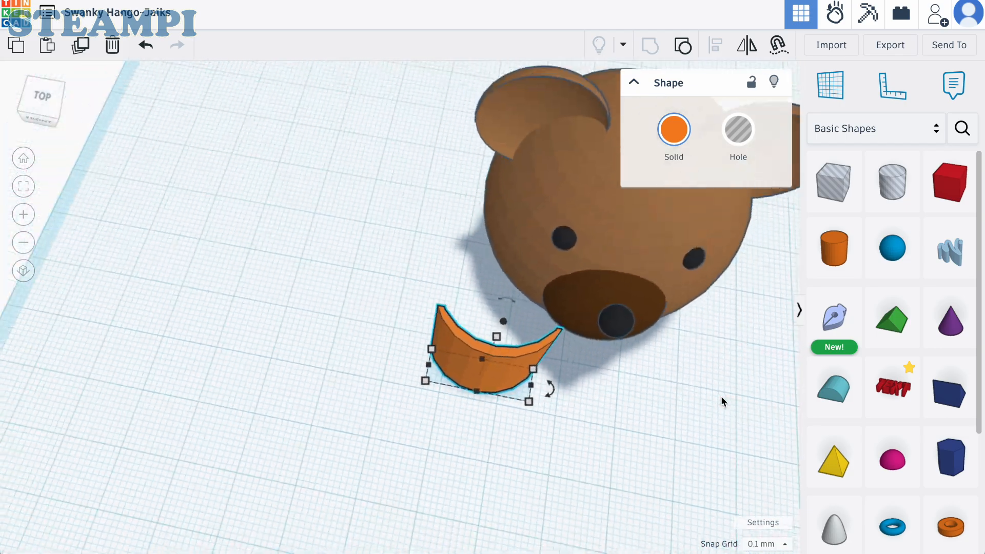
pyautogui.scroll(4, 752, 301)
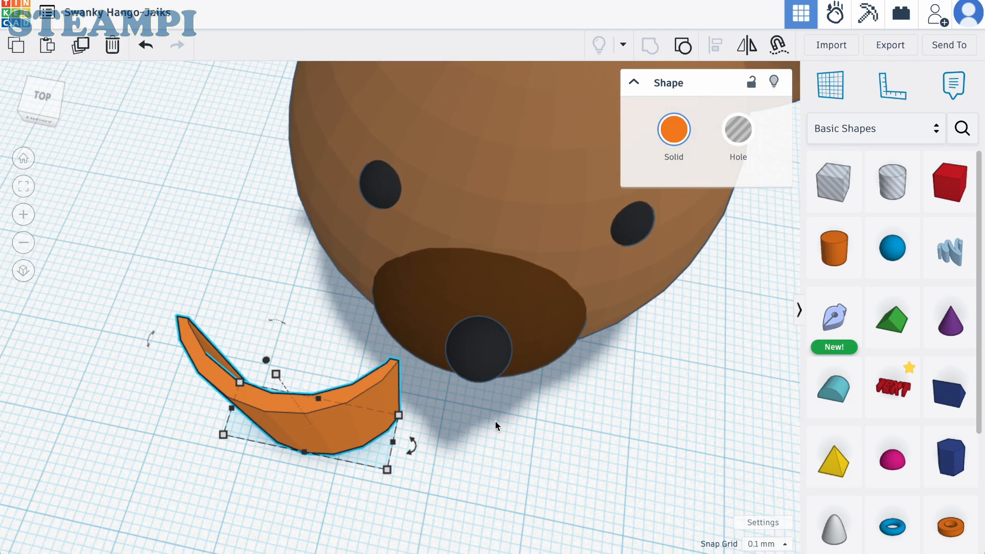
pyautogui.scroll(-5, 429, 410)
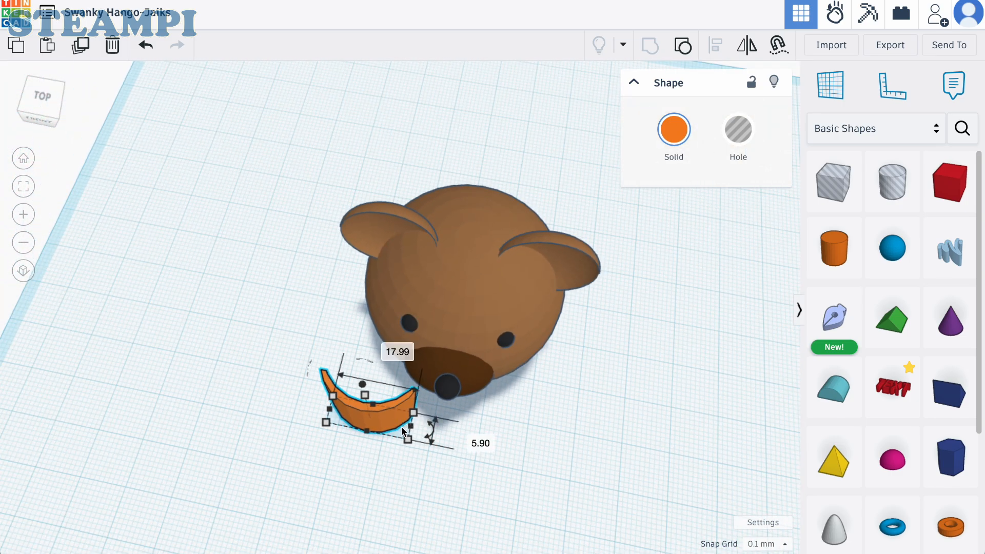
pyautogui.scroll(2, 401, 438)
pyautogui.moveTo(395, 419); pyautogui.dragTo(485, 444)
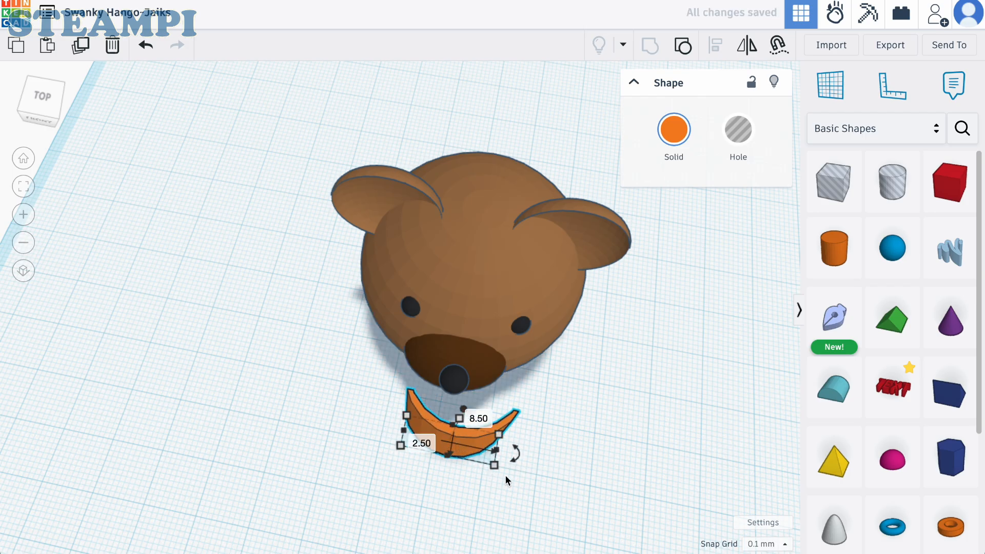
# - Tilt the crescent about its sideways axis so its curved profile faces forward, and turn it into a hole
pyautogui.moveTo(506, 480); pyautogui.dragTo(427, 366, button='right')
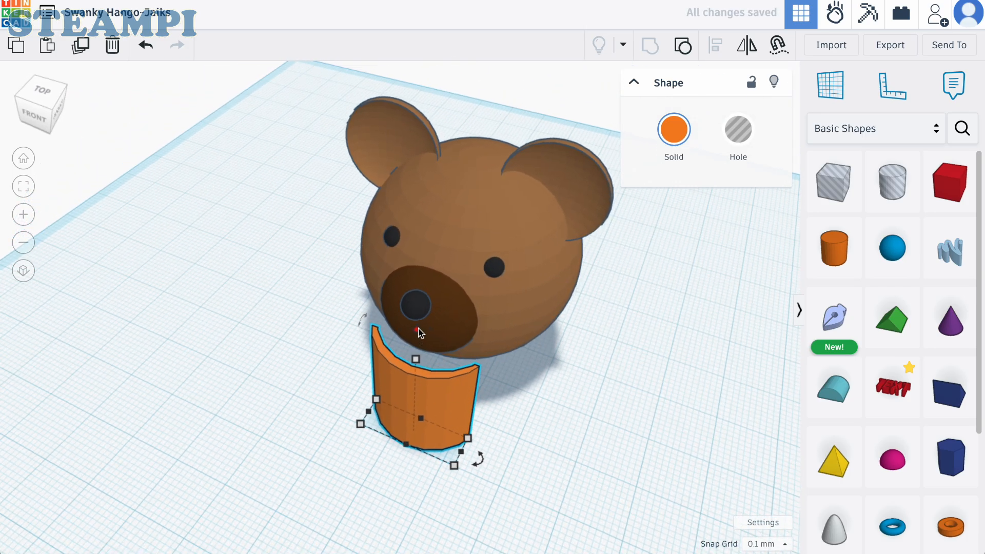
pyautogui.moveTo(363, 320); pyautogui.dragTo(329, 424)
pyautogui.moveTo(619, 429); pyautogui.dragTo(654, 410, button='right')
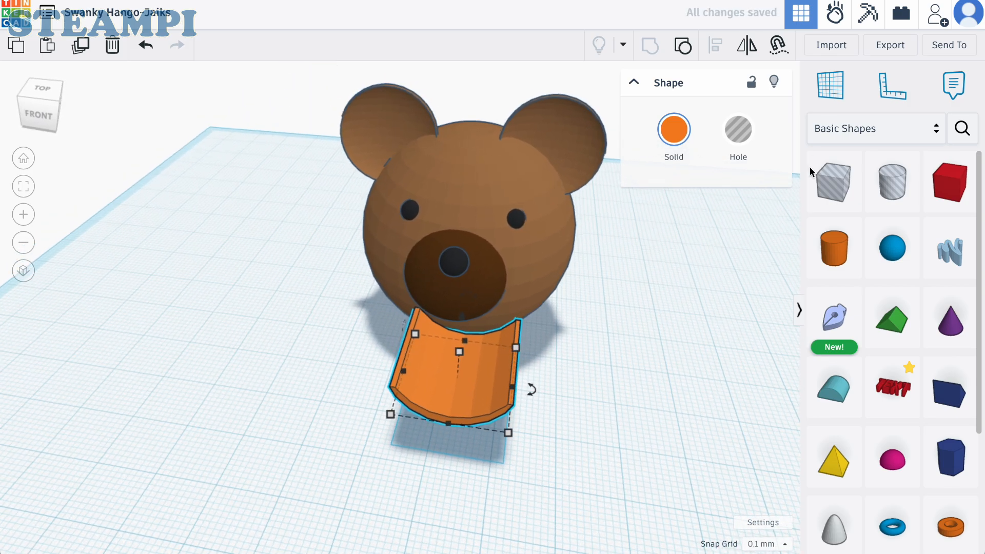
pyautogui.click(738, 131)
# - Shrink the smile-shaped hole and raise it to mouth height on the snout
pyautogui.moveTo(468, 396); pyautogui.dragTo(458, 379)
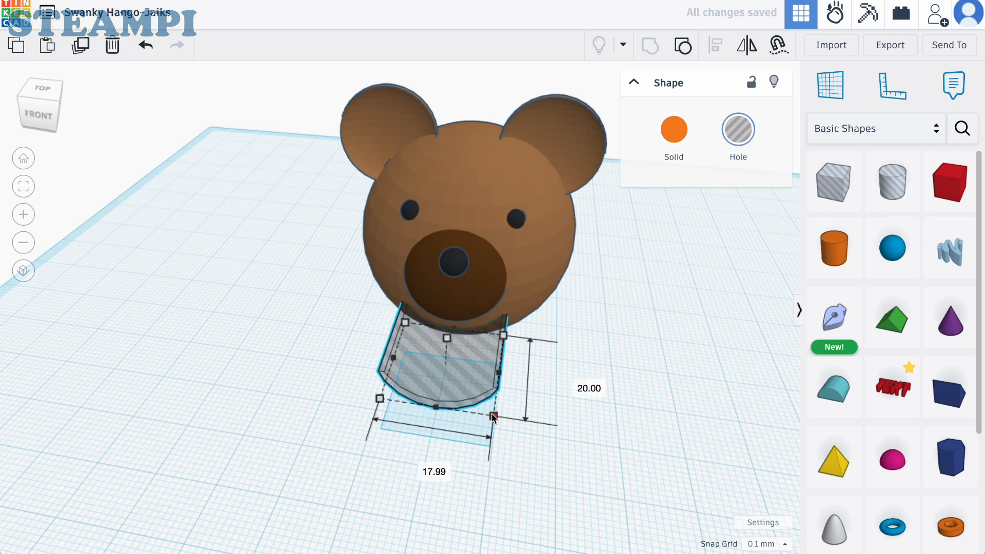
pyautogui.moveTo(493, 414); pyautogui.dragTo(460, 372)
pyautogui.moveTo(450, 316); pyautogui.dragTo(461, 268)
pyautogui.scroll(2, 440, 378)
pyautogui.moveTo(440, 378); pyautogui.dragTo(370, 387, button='right')
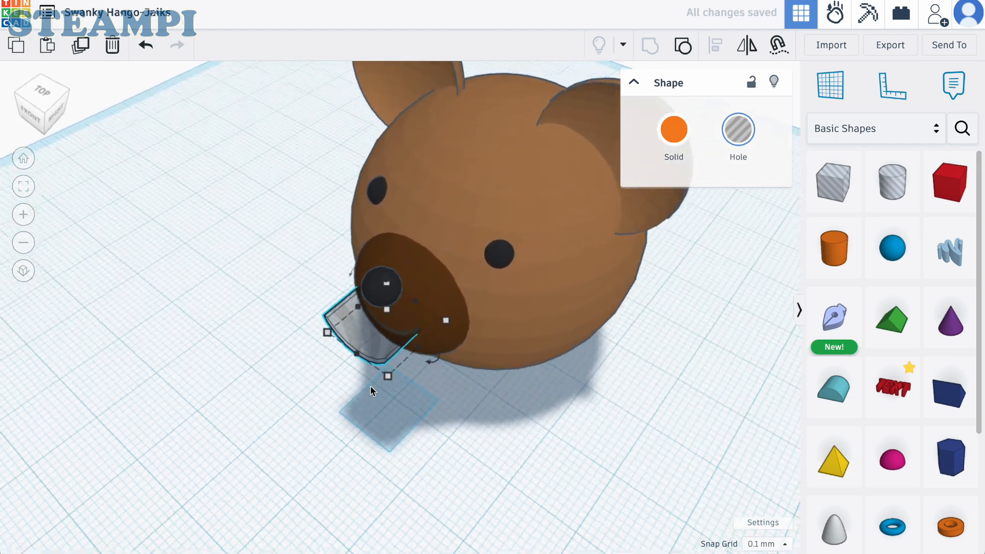
# - Fine-tune the smile hole's position in the snout below the nose, shifting it finally about 1 mm sideways
pyautogui.moveTo(380, 349); pyautogui.dragTo(373, 359)
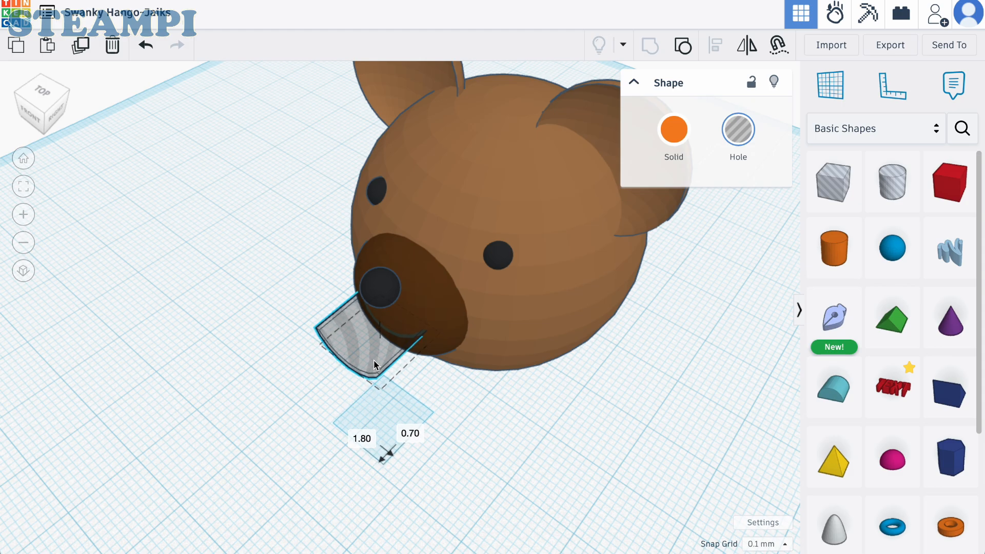
pyautogui.click(478, 407)
pyautogui.moveTo(478, 407); pyautogui.dragTo(576, 391, button='right')
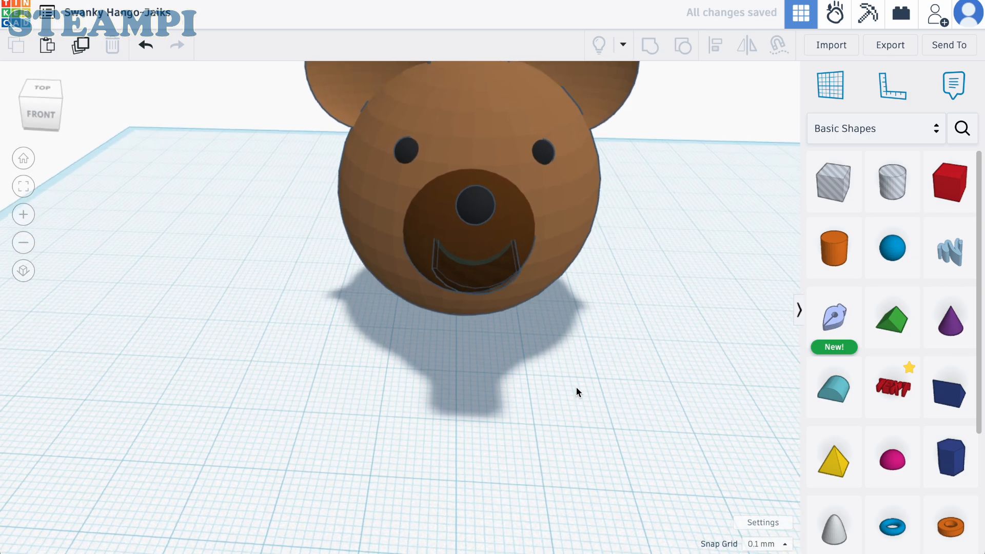
pyautogui.click(473, 283)
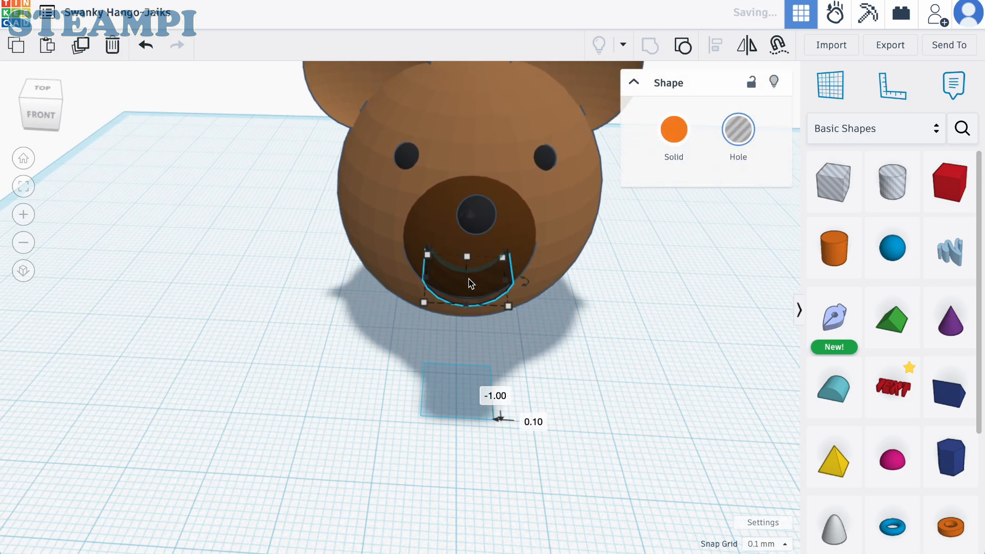
# - Nudge the nose sphere about 0.6 mm sideways and 1.1 mm back to center it above the smile
pyautogui.click(481, 223)
pyautogui.click(573, 263)
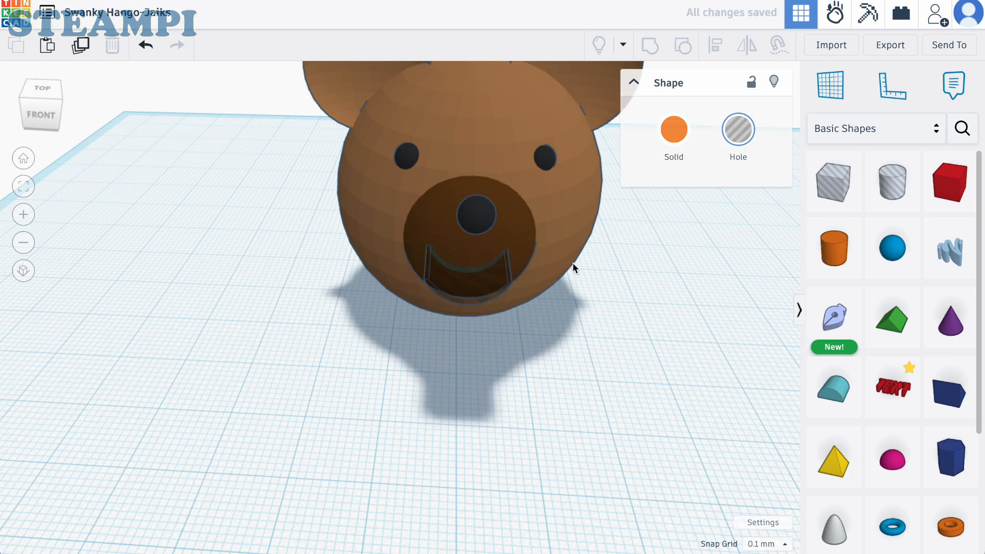
pyautogui.click(476, 208)
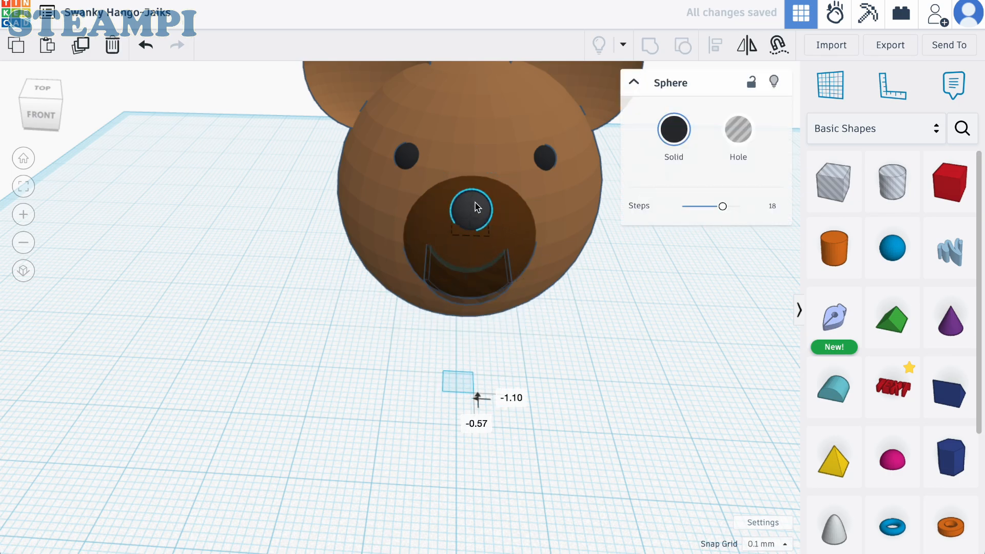
pyautogui.click(574, 304)
# - Group the smile hole with the dark brown snout to carve the smile into it
pyautogui.moveTo(573, 304)
pyautogui.mouseDown(button='right')
pyautogui.moveTo(568, 258)
pyautogui.moveTo(579, 264)
pyautogui.moveTo(583, 318)
pyautogui.mouseUp(button='right')
pyautogui.click(488, 286)
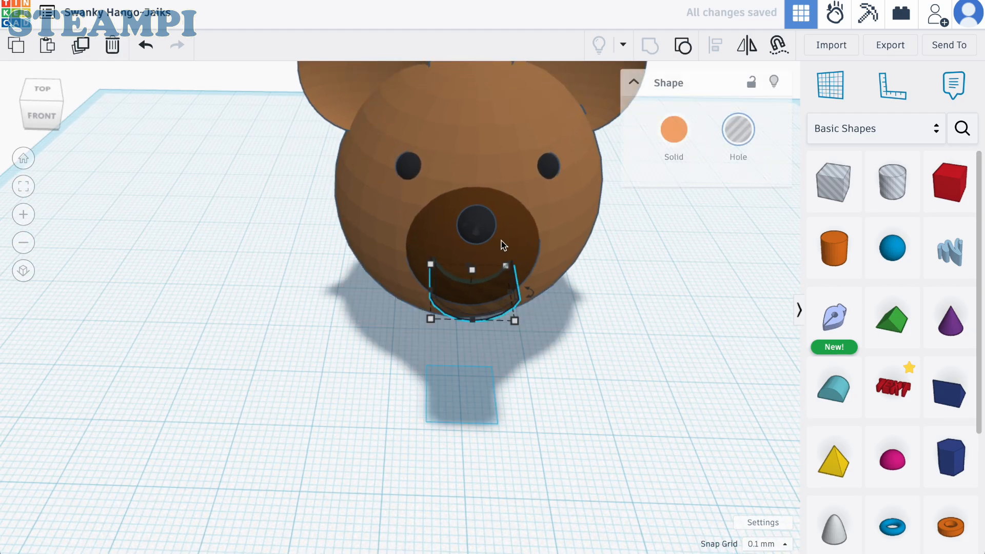
pyautogui.keyDown('shift'); pyautogui.click(504, 241); pyautogui.keyUp('shift')
pyautogui.click(649, 47)
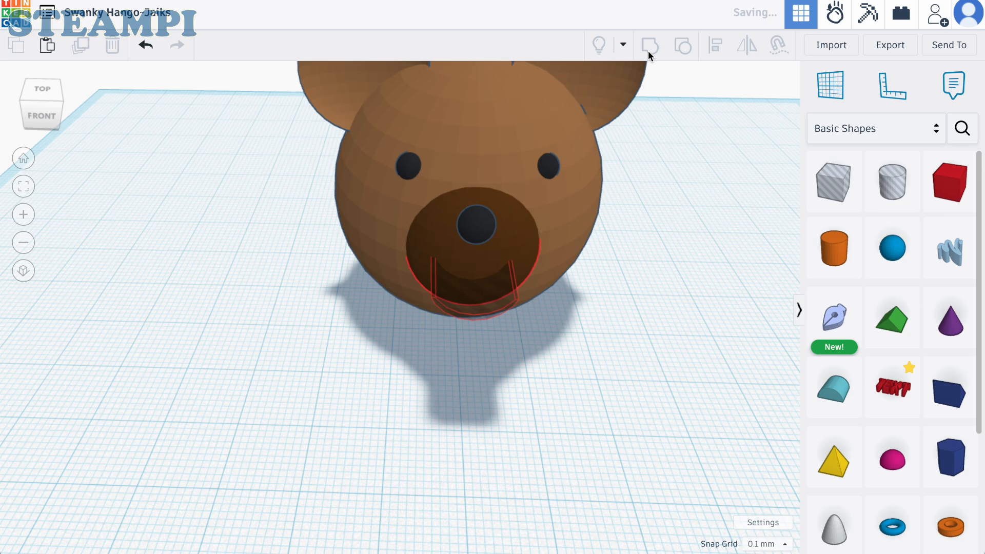
pyautogui.click(596, 294)
pyautogui.moveTo(596, 293); pyautogui.dragTo(600, 273, button='right')
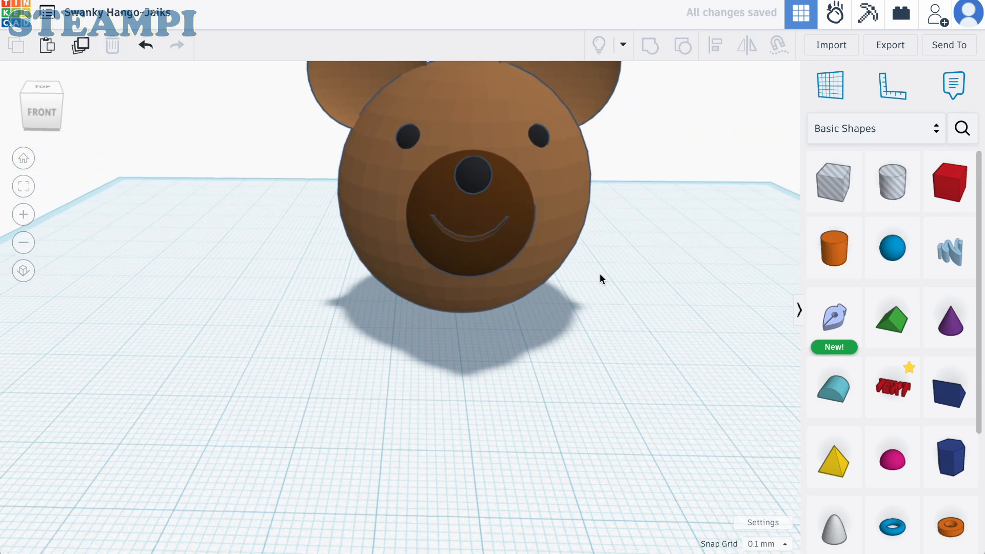
# - Examine the bear head from several distances and angles to check the smile and overall look
pyautogui.scroll(-5, 601, 274)
pyautogui.scroll(3, 639, 333)
pyautogui.moveTo(639, 333); pyautogui.dragTo(639, 349, button='right')
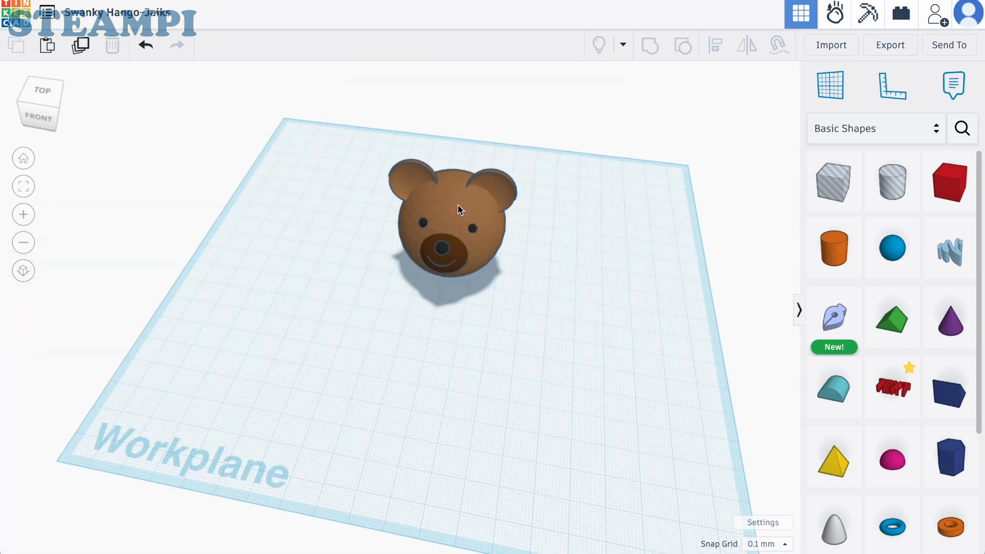
pyautogui.scroll(5, 459, 201)
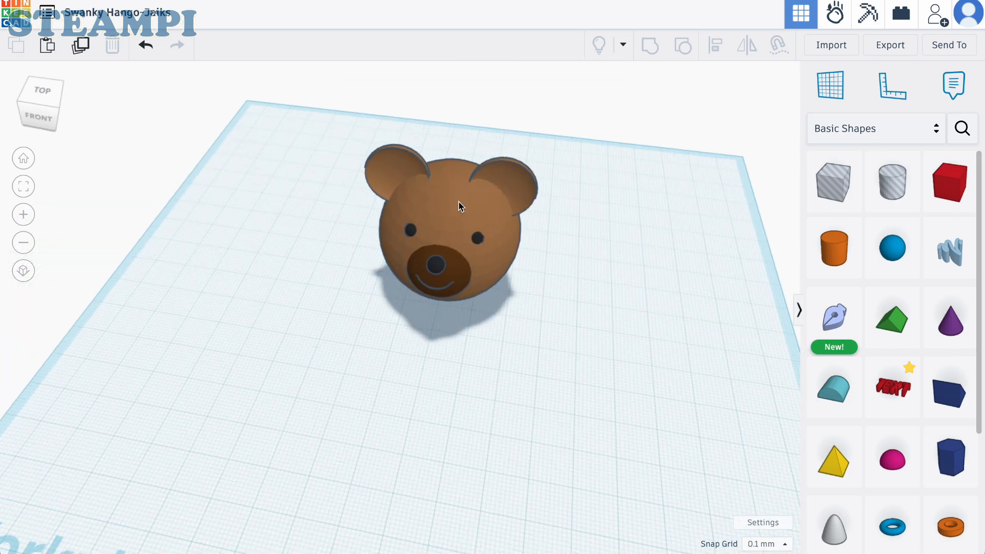
pyautogui.moveTo(459, 199); pyautogui.dragTo(333, 156, button='right')
pyautogui.moveTo(334, 157); pyautogui.dragTo(251, 142, button='middle')
pyautogui.scroll(-3, 602, 383)
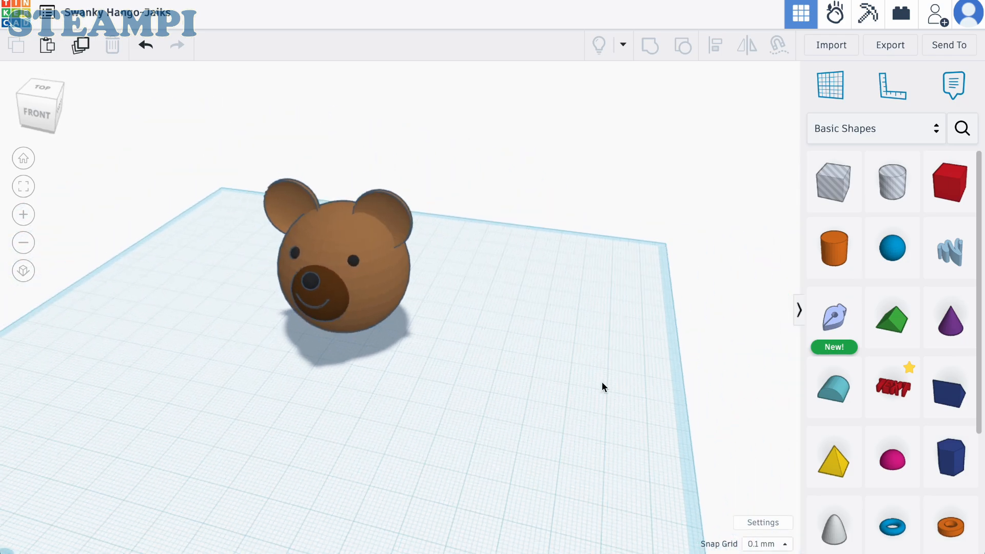
# - Add a solid sphere to the workplane beside the bear head as the base for the belly
pyautogui.scroll(2, 672, 374)
pyautogui.scroll(2, 673, 378)
pyautogui.moveTo(893, 248); pyautogui.dragTo(435, 342)
pyautogui.moveTo(540, 358); pyautogui.dragTo(585, 356, button='right')
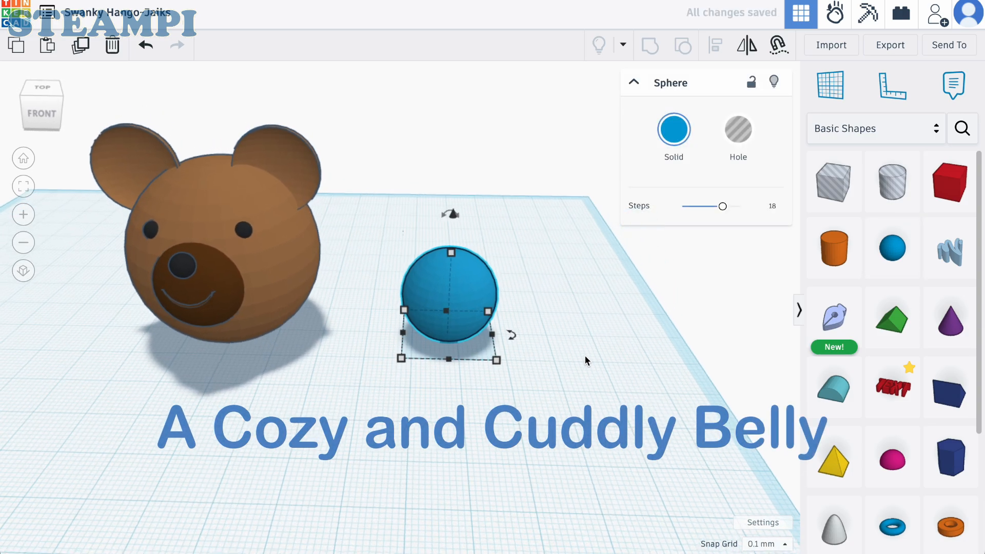
# - Duplicate the blue sphere and move the copy about 14.7 mm sideways, clear of the original
pyautogui.press('super+c')
pyautogui.press('super+v')
pyautogui.moveTo(542, 305); pyautogui.dragTo(599, 303)
pyautogui.scroll(4, 651, 319)
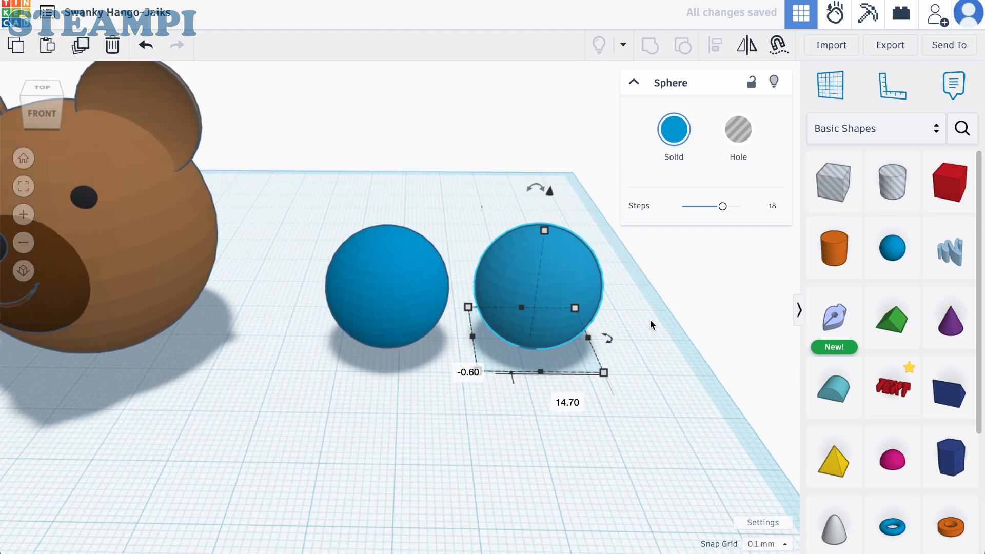
# - Place a box hole over the second sphere and lower its height to about 9.6 mm to cover the sphere's lower half
pyautogui.moveTo(613, 303); pyautogui.dragTo(589, 321, button='right')
pyautogui.moveTo(834, 181); pyautogui.dragTo(494, 213)
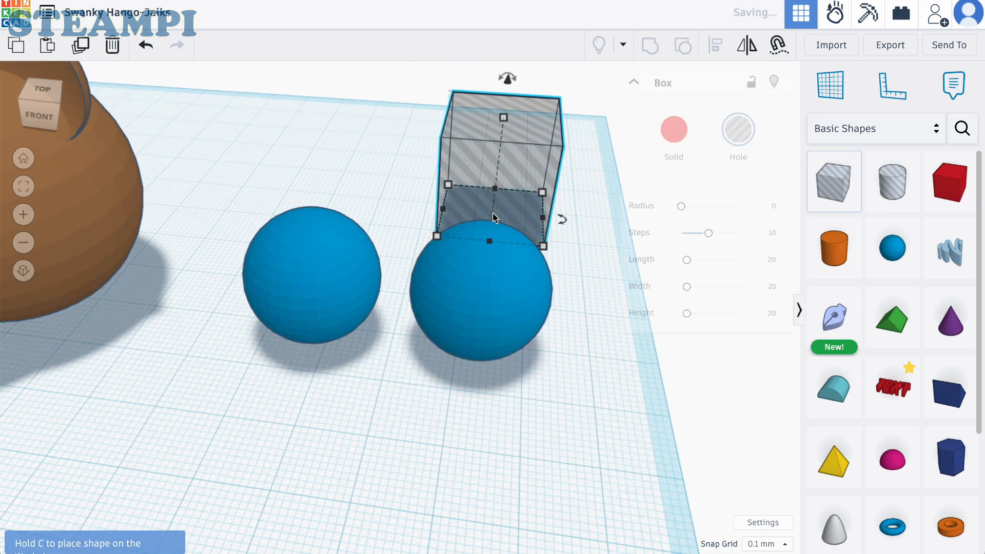
pyautogui.moveTo(536, 138); pyautogui.dragTo(531, 278)
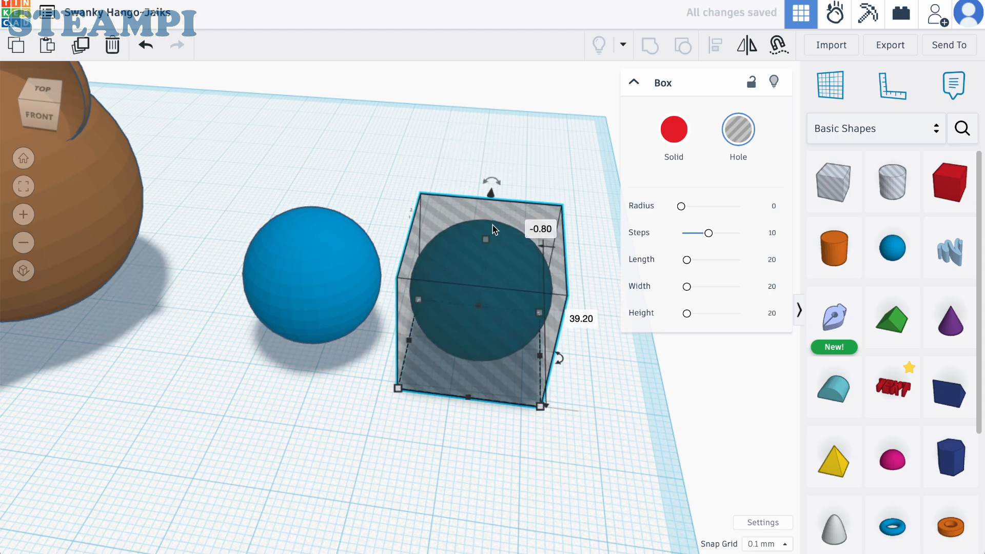
pyautogui.moveTo(619, 393); pyautogui.dragTo(544, 237, button='right')
pyautogui.moveTo(483, 189); pyautogui.dragTo(481, 255)
pyautogui.moveTo(534, 383); pyautogui.dragTo(513, 277, button='right')
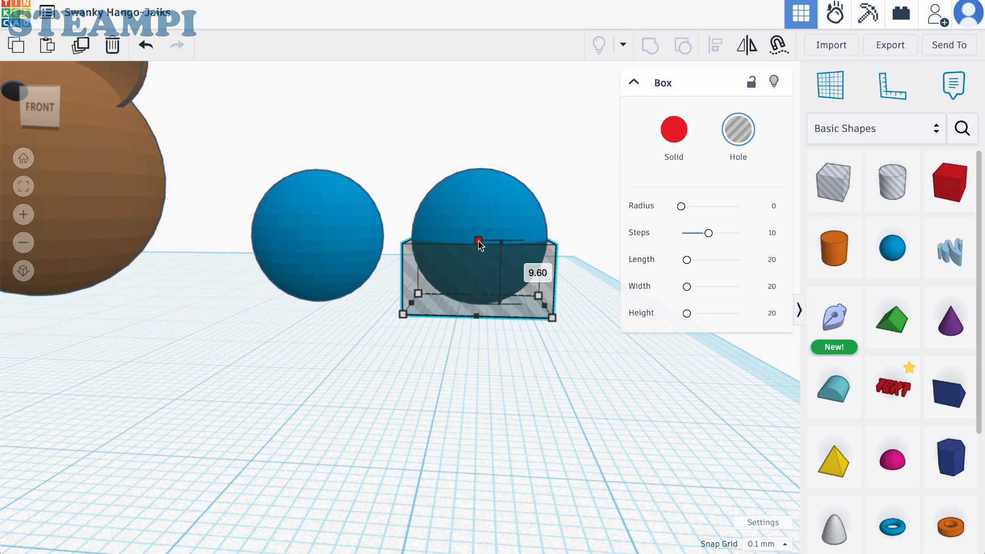
# - Try to cut away the second sphere's lower half by grouping the sphere with the box hole
pyautogui.moveTo(480, 245); pyautogui.dragTo(479, 245)
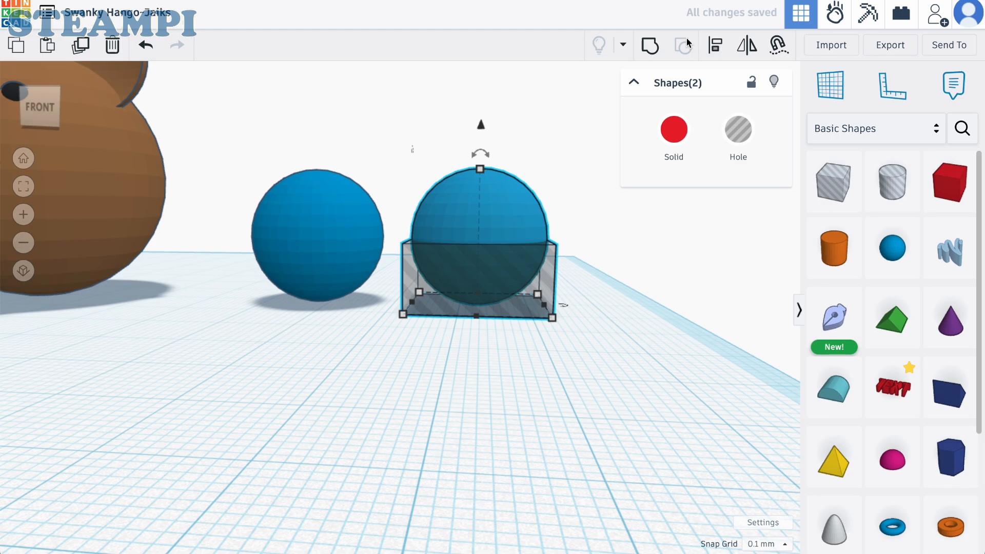
pyautogui.click(652, 47)
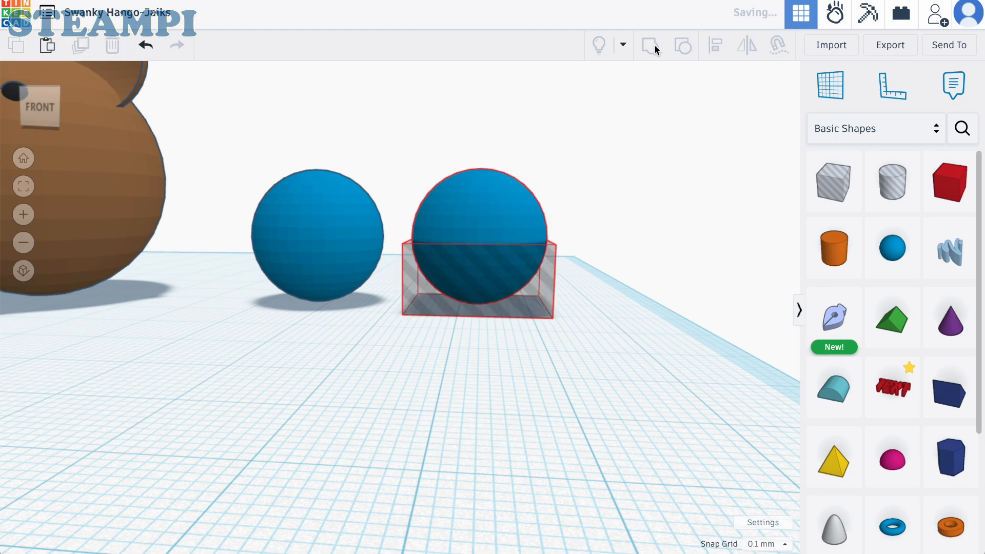
pyautogui.click(626, 256)
pyautogui.moveTo(598, 244); pyautogui.dragTo(448, 287, button='right')
pyautogui.hotkey('ctrl', 'z')
# - Extend the box hole to about 29.1 mm long and group it with the second sphere to cut away the lower half
pyautogui.click(447, 288)
pyautogui.moveTo(435, 325); pyautogui.dragTo(493, 320)
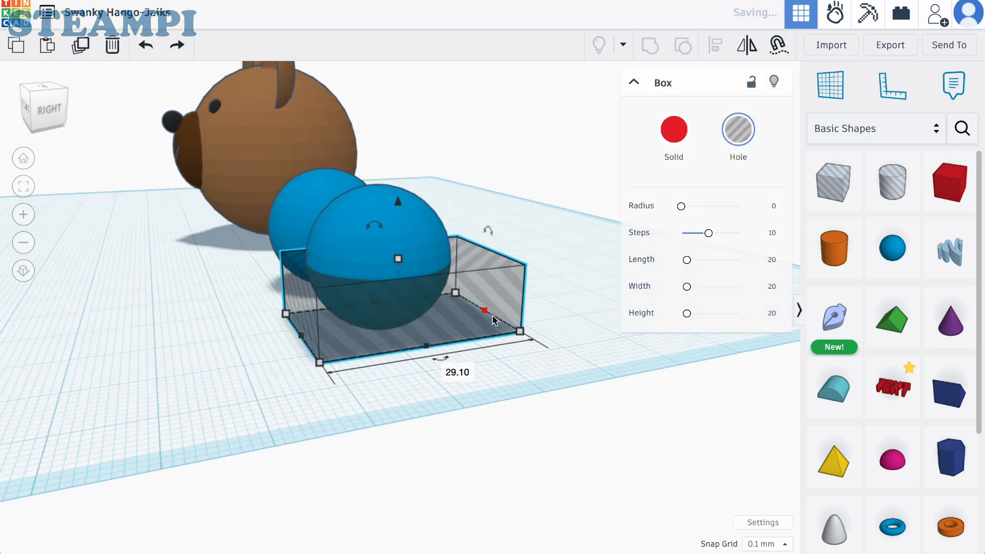
pyautogui.keyDown('shift'); pyautogui.click(418, 239); pyautogui.keyUp('shift')
pyautogui.click(655, 49)
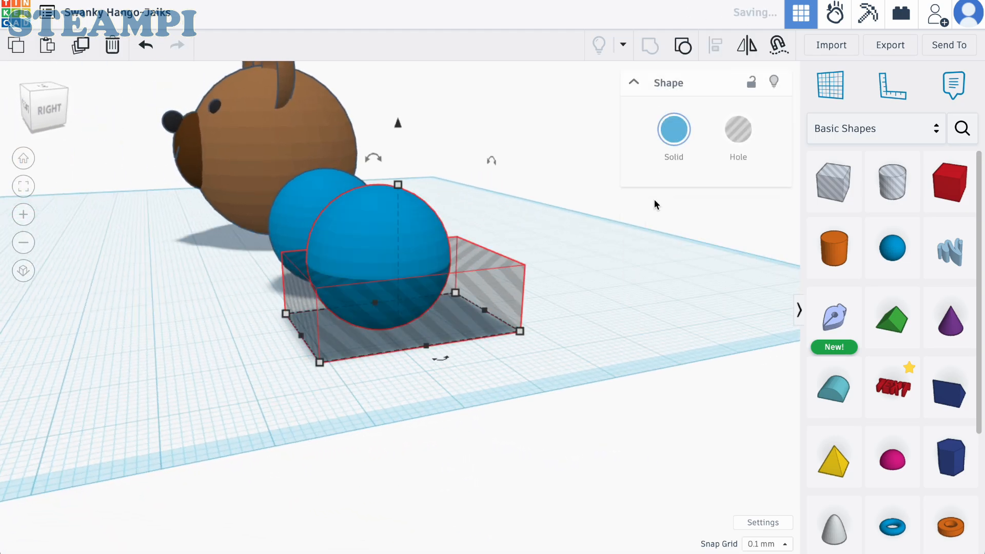
pyautogui.moveTo(654, 199); pyautogui.dragTo(790, 197, button='right')
pyautogui.click(680, 318)
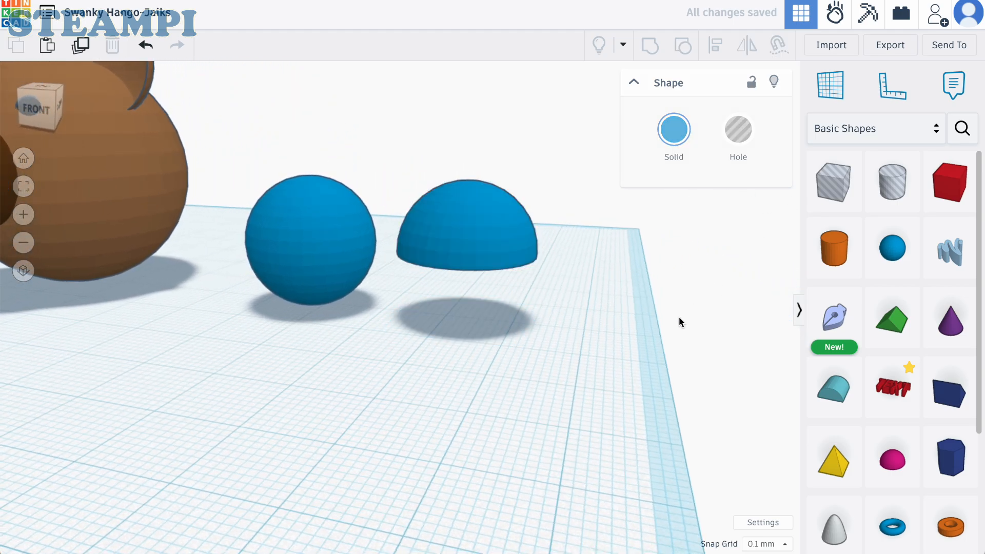
# - Stretch the blue half-dome upward to a height of about 24.6 mm
pyautogui.moveTo(679, 318); pyautogui.dragTo(532, 307, button='right')
pyautogui.click(516, 256)
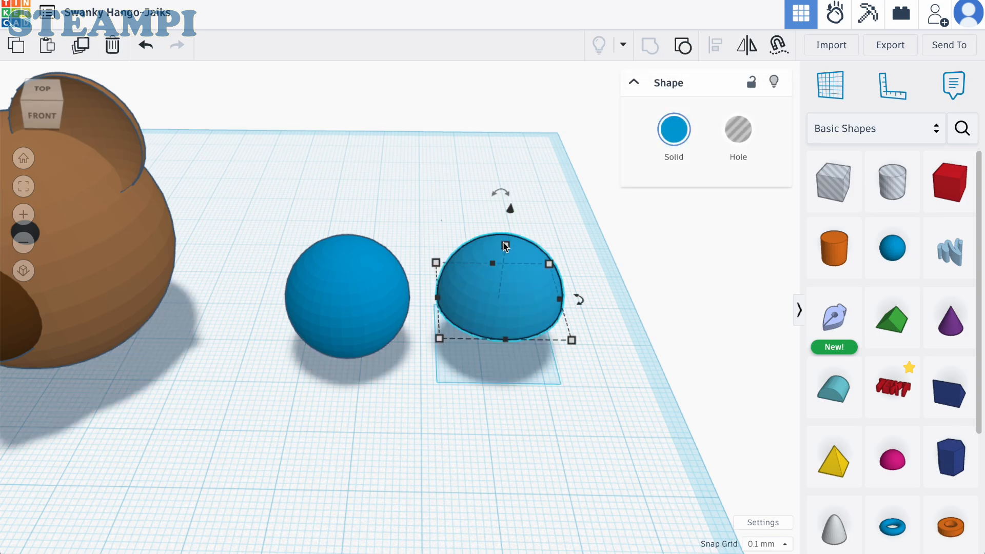
pyautogui.moveTo(505, 247); pyautogui.dragTo(516, 159)
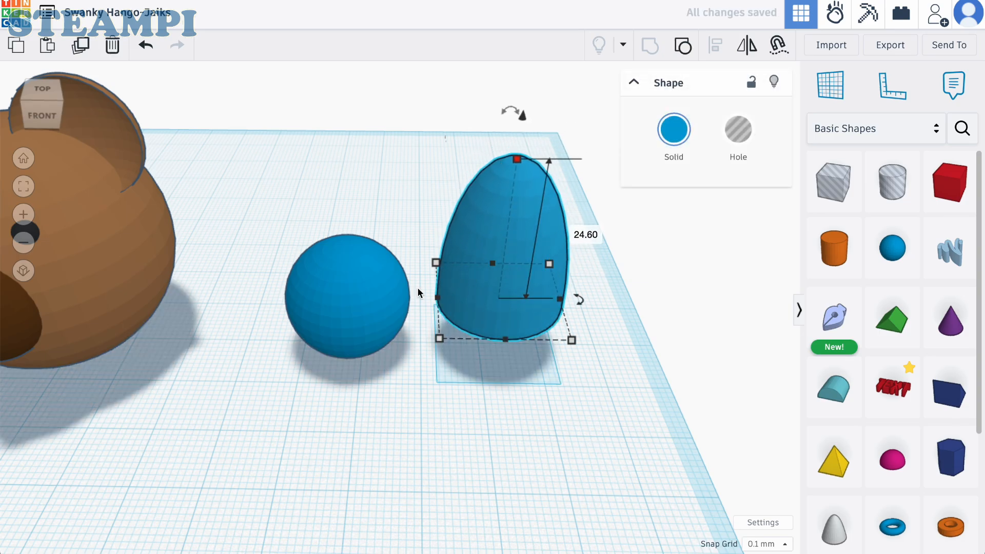
# - Align the stretched dome and the full sphere on their centers in both horizontal directions
pyautogui.keyDown('shift'); pyautogui.click(342, 304); pyautogui.keyUp('shift')
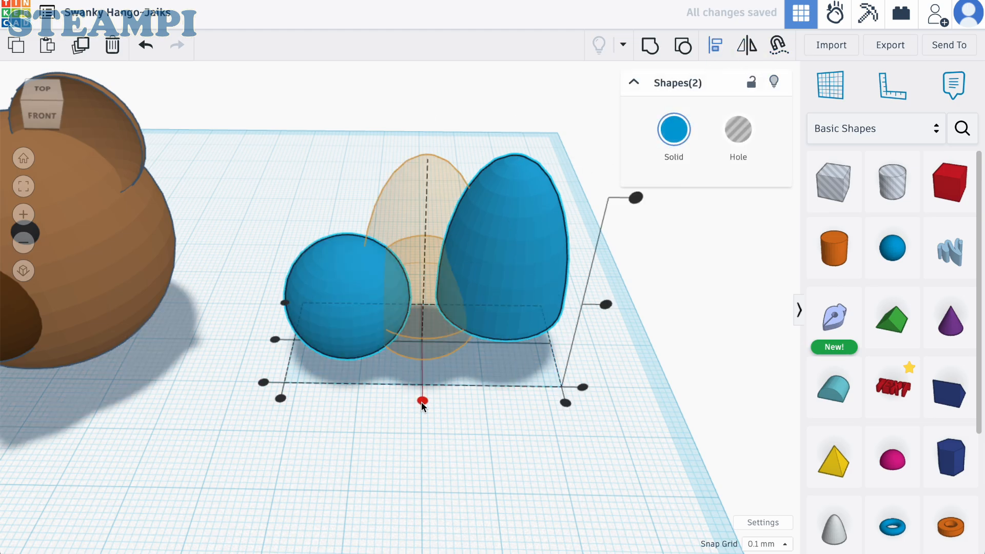
pyautogui.click(423, 399)
pyautogui.click(559, 375)
pyautogui.moveTo(538, 375); pyautogui.dragTo(423, 338, button='right')
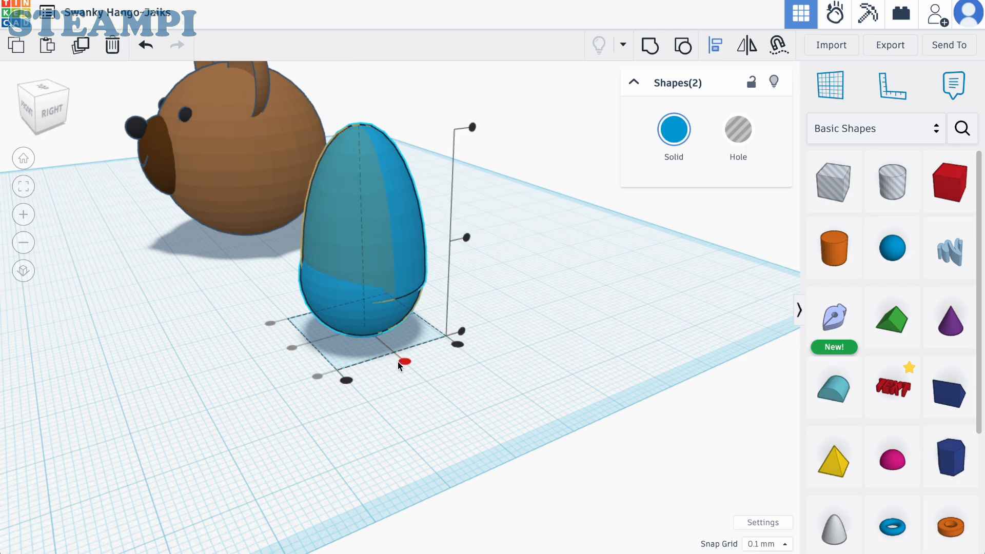
pyautogui.click(399, 361)
pyautogui.click(446, 394)
# - Group the aligned dome and sphere into a single egg-shaped belly
pyautogui.moveTo(457, 394); pyautogui.dragTo(534, 389, button='right')
pyautogui.click(476, 337)
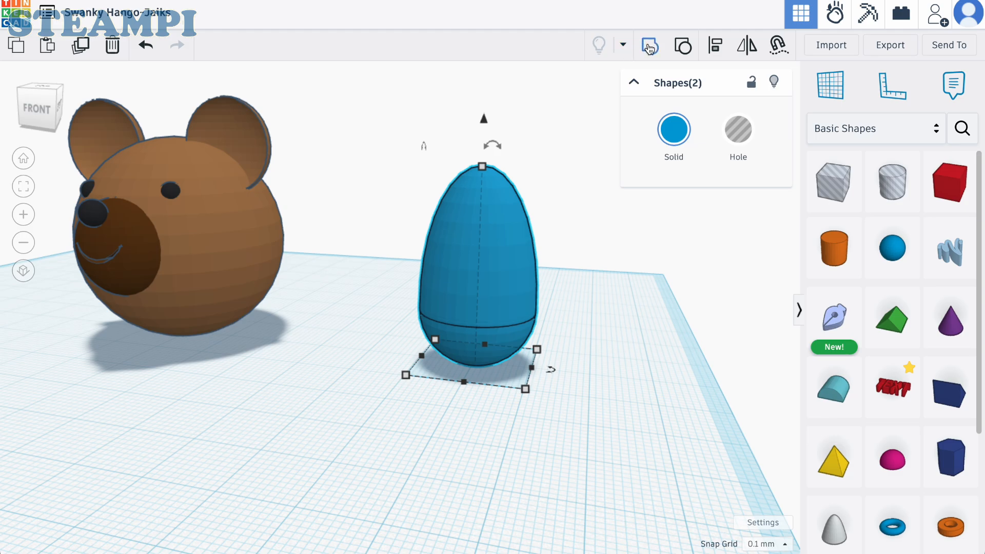
pyautogui.click(649, 47)
pyautogui.click(610, 291)
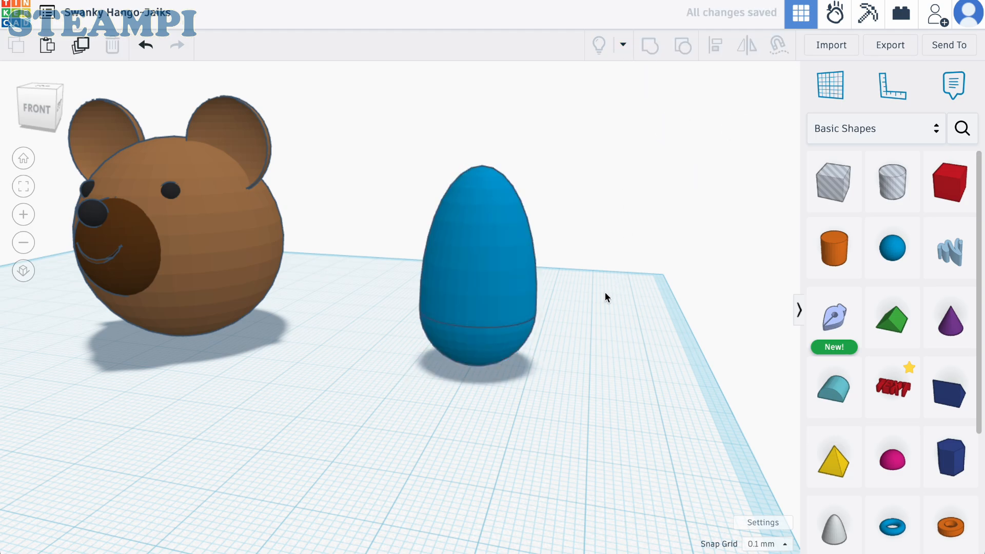
# - Color the egg-shaped belly with the same preset medium brown as the bear head
pyautogui.moveTo(605, 291); pyautogui.dragTo(523, 294, button='right')
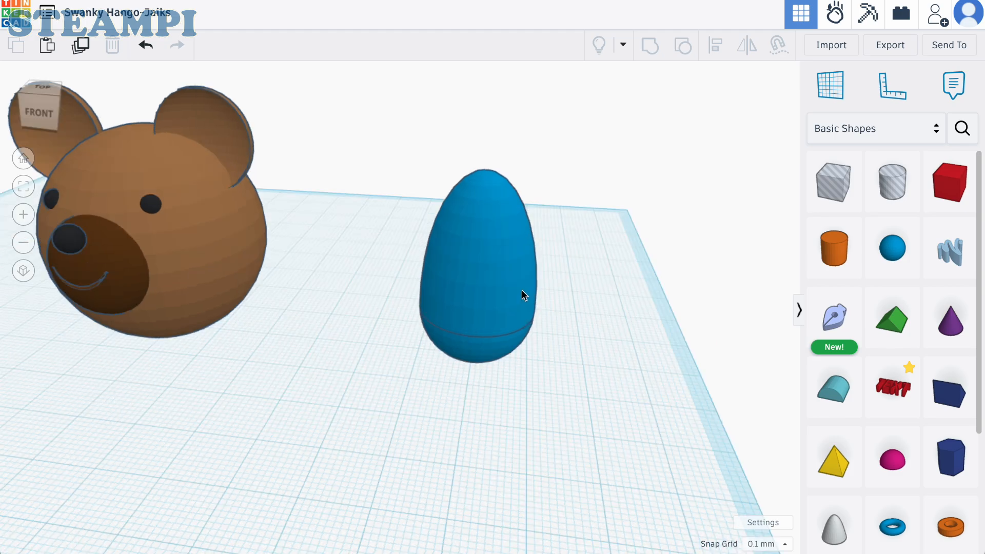
pyautogui.click(523, 294)
pyautogui.click(676, 135)
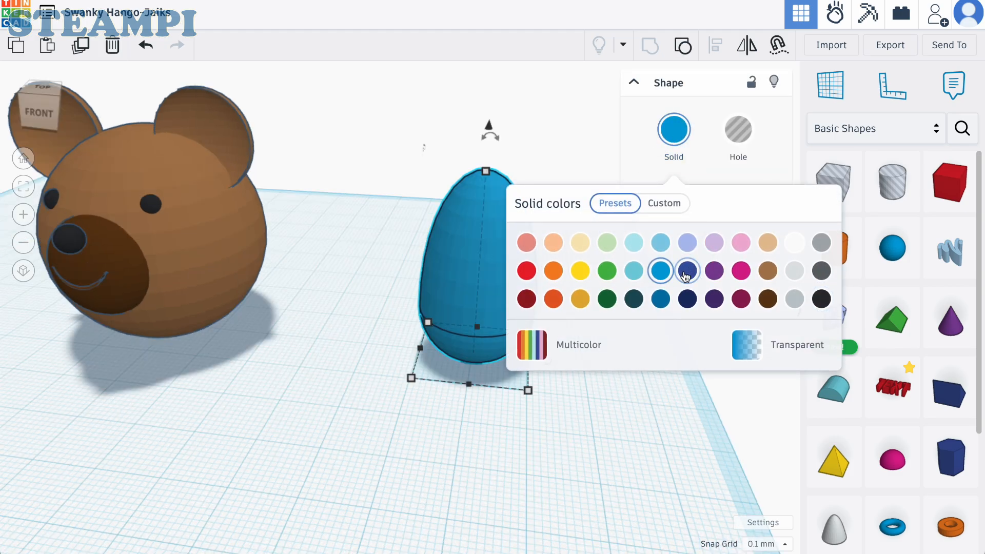
pyautogui.click(768, 272)
pyautogui.click(558, 462)
# - Move the belly about 19.2 mm toward the head and 10.3 mm forward, and enlarge its base into a wider body
pyautogui.scroll(-3, 558, 462)
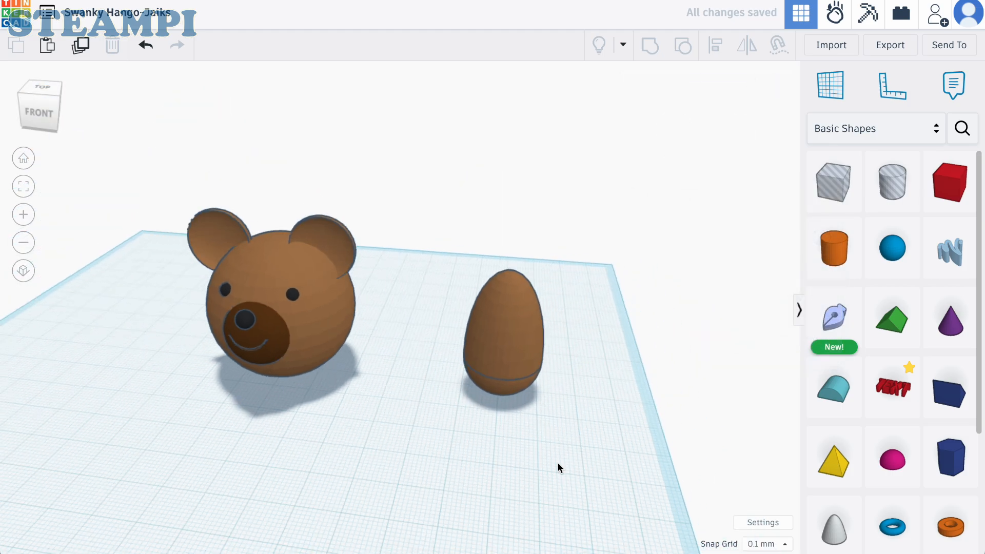
pyautogui.moveTo(501, 378); pyautogui.dragTo(429, 391)
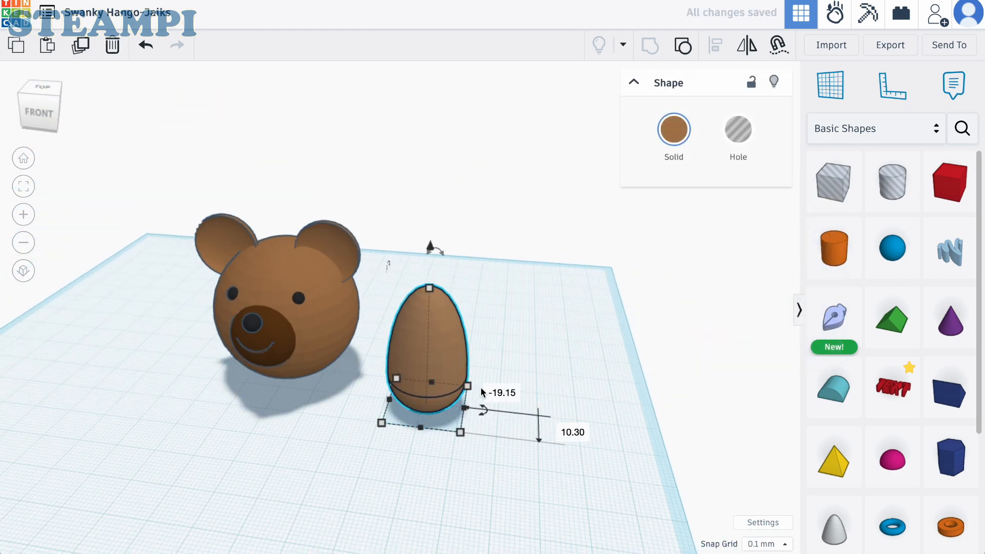
pyautogui.moveTo(460, 431); pyautogui.dragTo(519, 454)
pyautogui.click(411, 489)
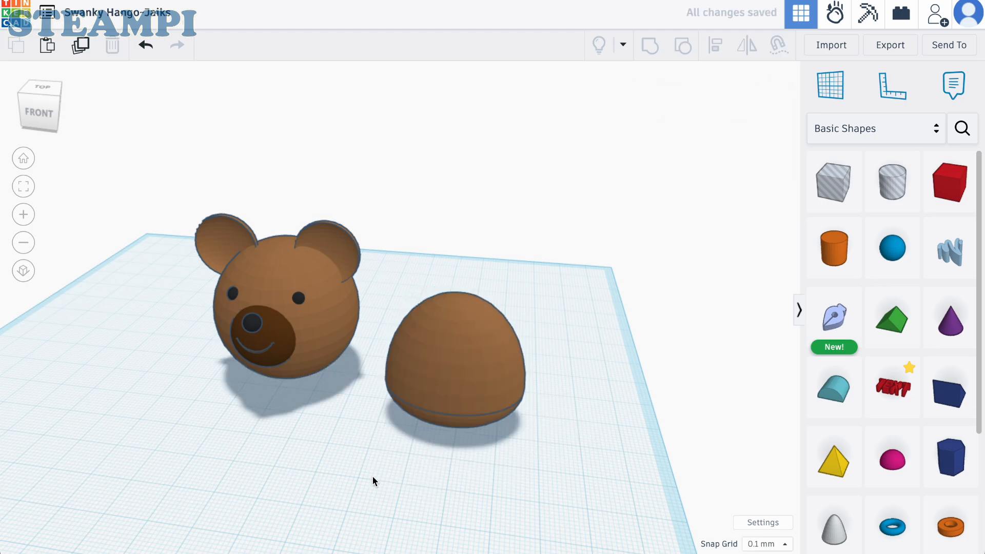
# - Select all the head parts, move them about 47.9 mm sideways and 6.2 mm forward, and raise them above the belly
pyautogui.moveTo(148, 176); pyautogui.dragTo(306, 337)
pyautogui.moveTo(372, 447); pyautogui.dragTo(368, 444)
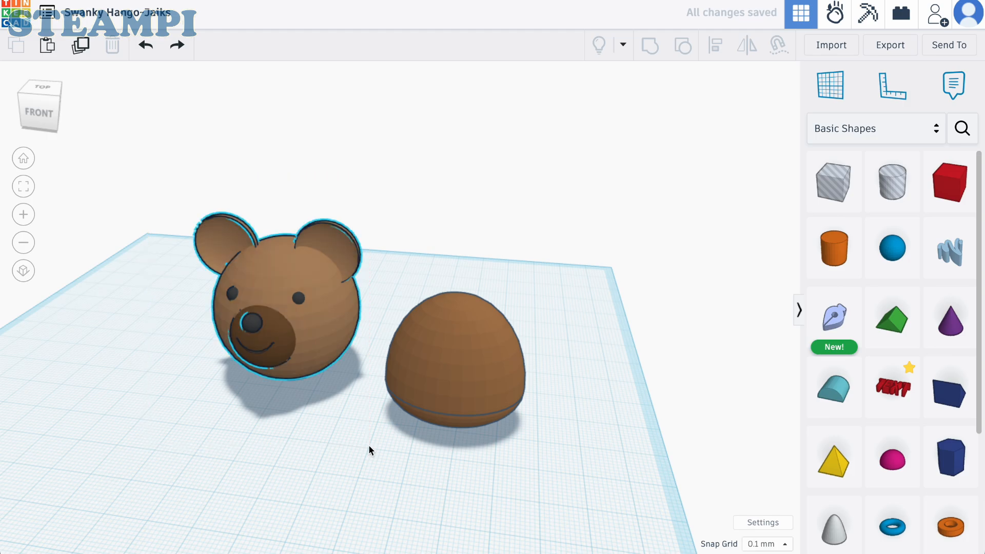
pyautogui.moveTo(313, 347); pyautogui.dragTo(504, 392)
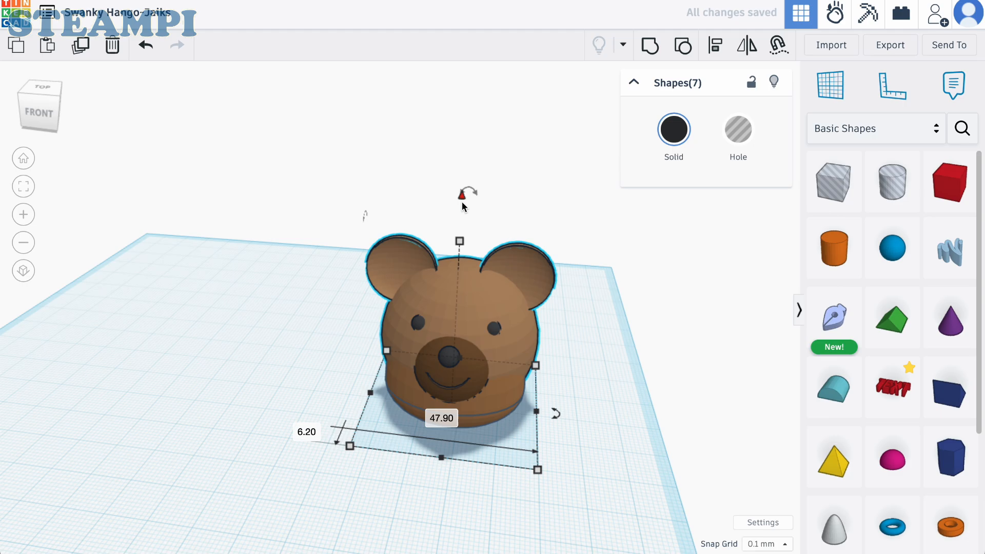
pyautogui.moveTo(461, 198); pyautogui.dragTo(456, 59)
# - Scale the whole bear head down proportionally so it suits the size of the belly
pyautogui.moveTo(587, 463); pyautogui.dragTo(452, 492, button='right')
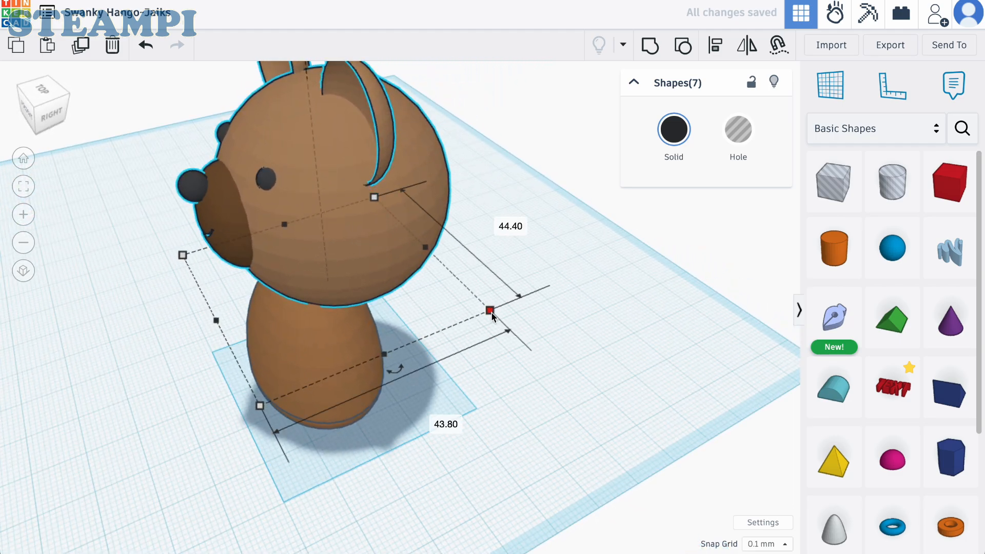
pyautogui.moveTo(489, 310); pyautogui.dragTo(387, 299)
pyautogui.hotkey('ctrl', 'z')
pyautogui.moveTo(490, 310); pyautogui.dragTo(386, 288)
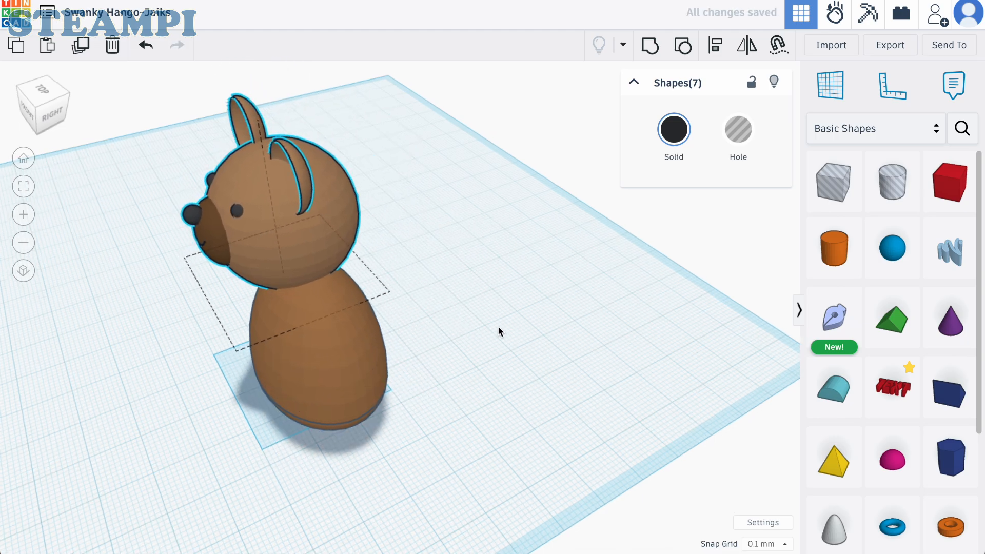
# - Shift the scaled head so it sits centered on top of the belly
pyautogui.moveTo(498, 331); pyautogui.dragTo(609, 310, button='right')
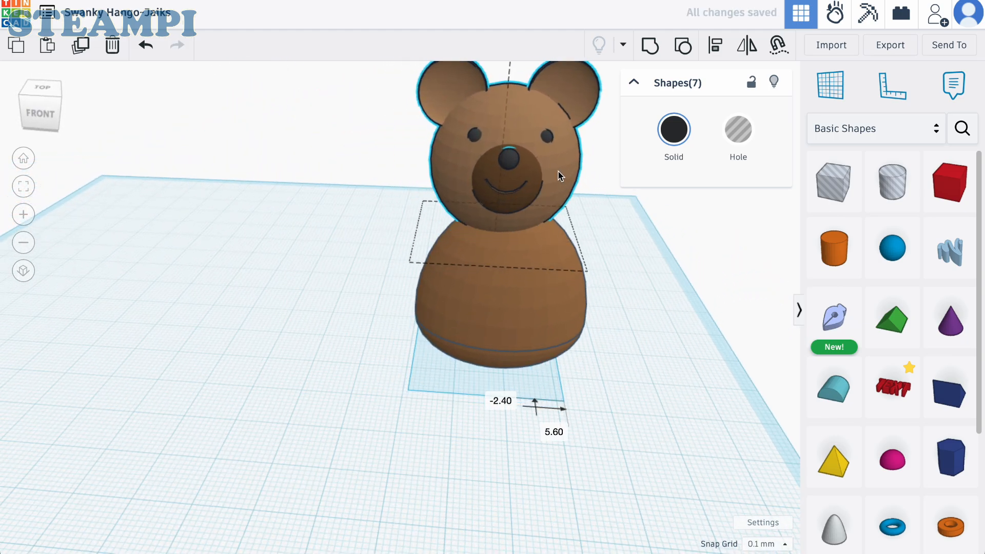
pyautogui.moveTo(558, 171); pyautogui.dragTo(567, 172)
pyautogui.click(697, 330)
pyautogui.scroll(-5, 697, 329)
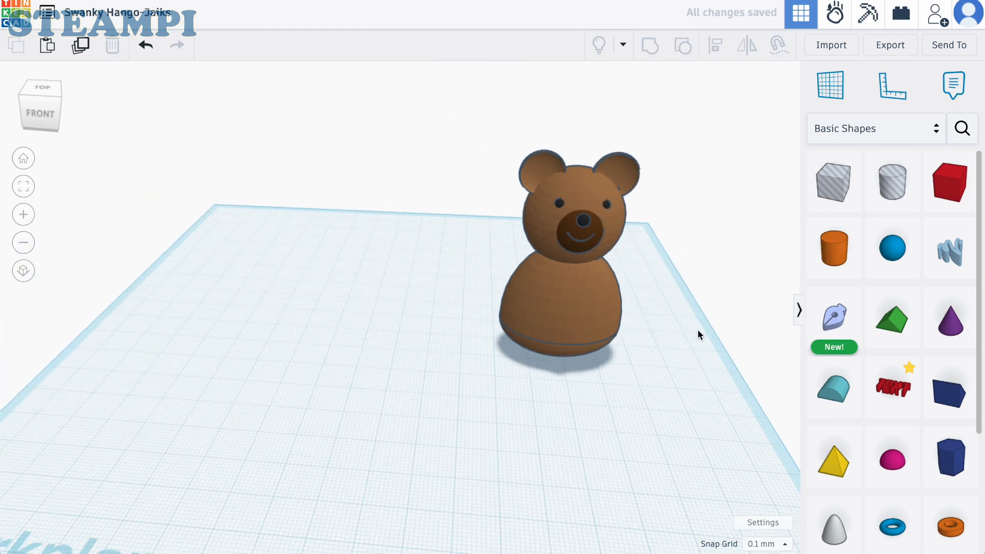
# - Reduce the belly's footprint to about 28.7 by 23.1 mm
pyautogui.moveTo(697, 329); pyautogui.dragTo(658, 316, button='right')
pyautogui.moveTo(658, 315); pyautogui.dragTo(603, 315, button='middle')
pyautogui.moveTo(603, 315); pyautogui.dragTo(356, 354, button='right')
pyautogui.scroll(3, 485, 308)
pyautogui.click(356, 354)
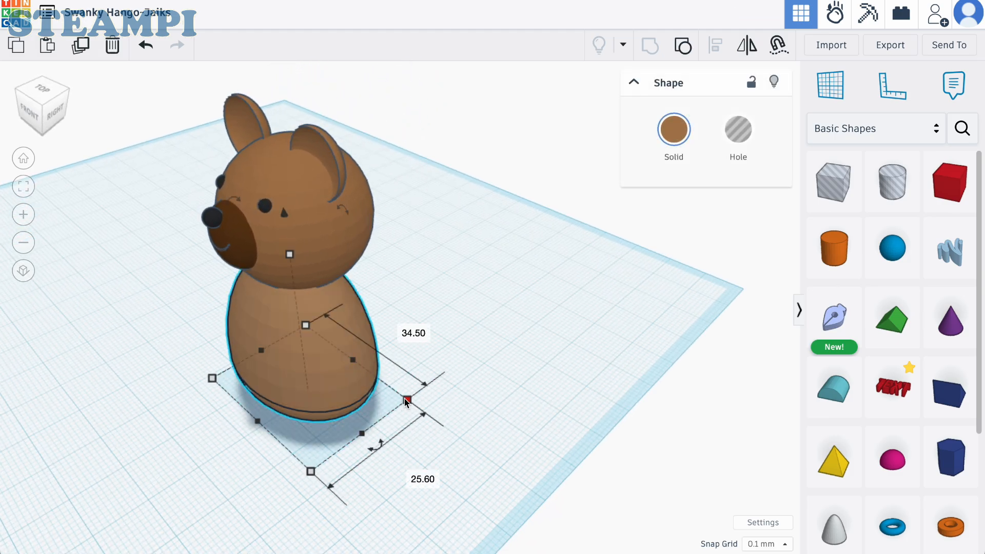
pyautogui.moveTo(401, 397); pyautogui.dragTo(391, 393)
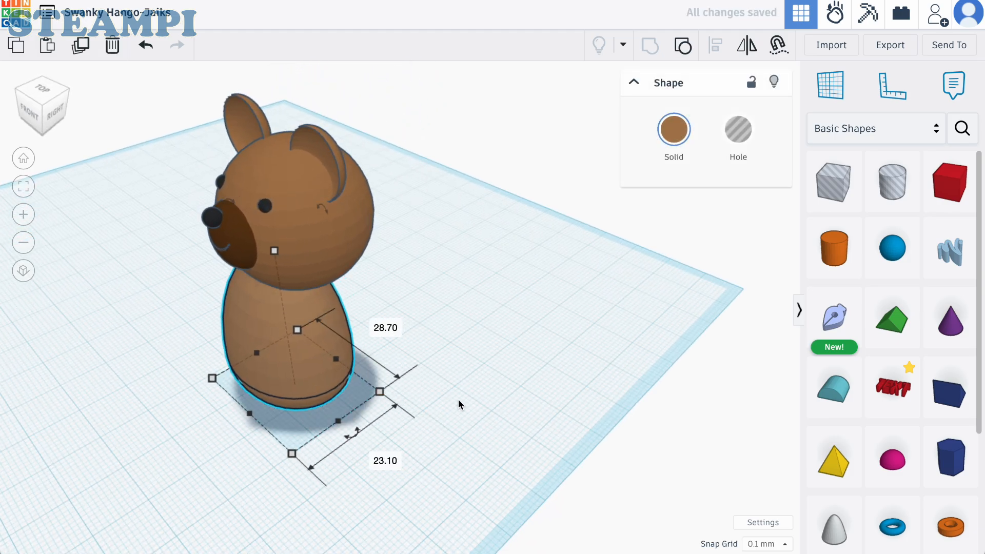
# - Readjust the belly's width and depth from the front and side to match the head's proportions
pyautogui.moveTo(459, 404); pyautogui.dragTo(425, 387, button='right')
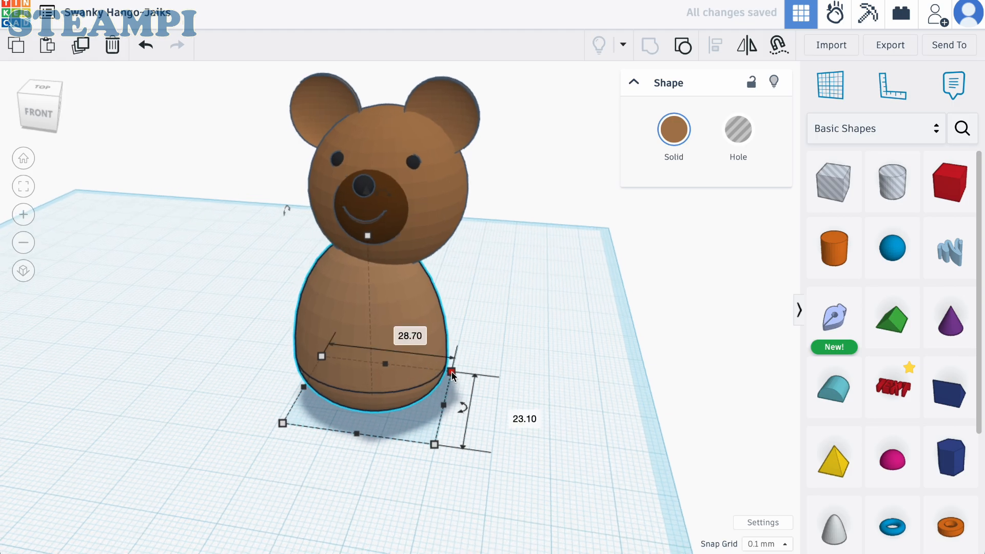
pyautogui.moveTo(451, 372); pyautogui.dragTo(445, 391)
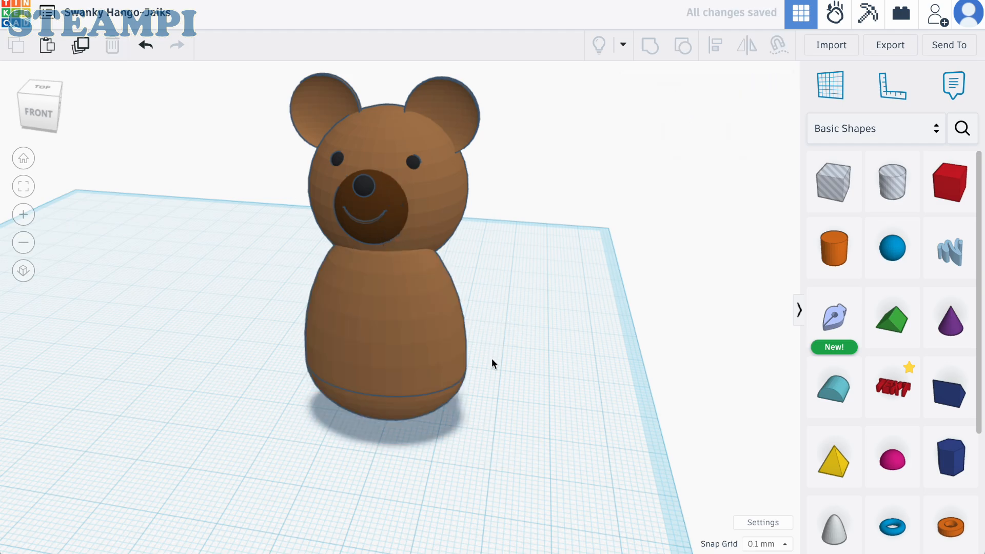
pyautogui.moveTo(492, 358); pyautogui.dragTo(376, 374, button='right')
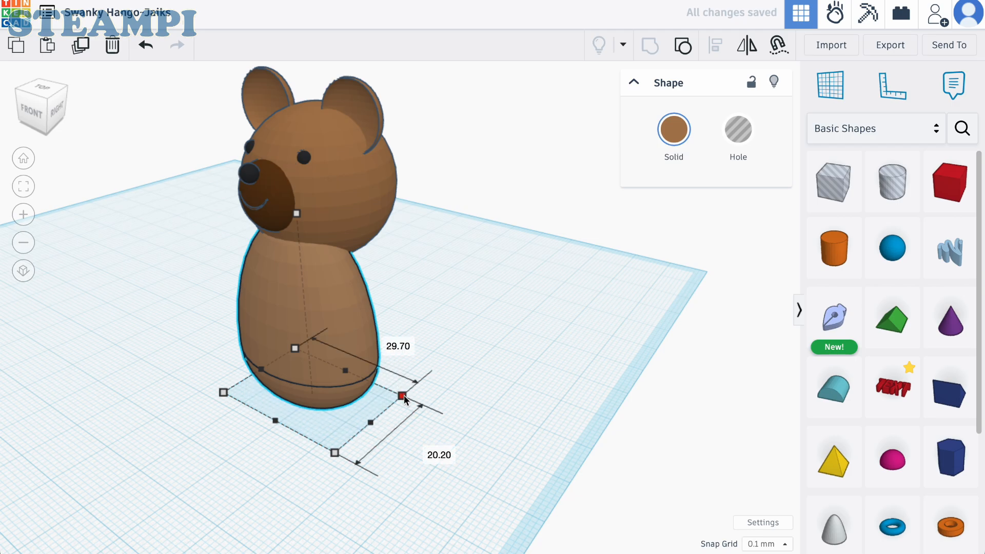
pyautogui.moveTo(404, 396); pyautogui.dragTo(418, 390)
# - Reposition the belly so it is centered beneath the head from both the side and the front
pyautogui.moveTo(451, 386); pyautogui.dragTo(367, 390, button='right')
pyautogui.moveTo(285, 362); pyautogui.dragTo(307, 365)
pyautogui.moveTo(400, 358); pyautogui.dragTo(589, 330, button='right')
pyautogui.click(416, 324)
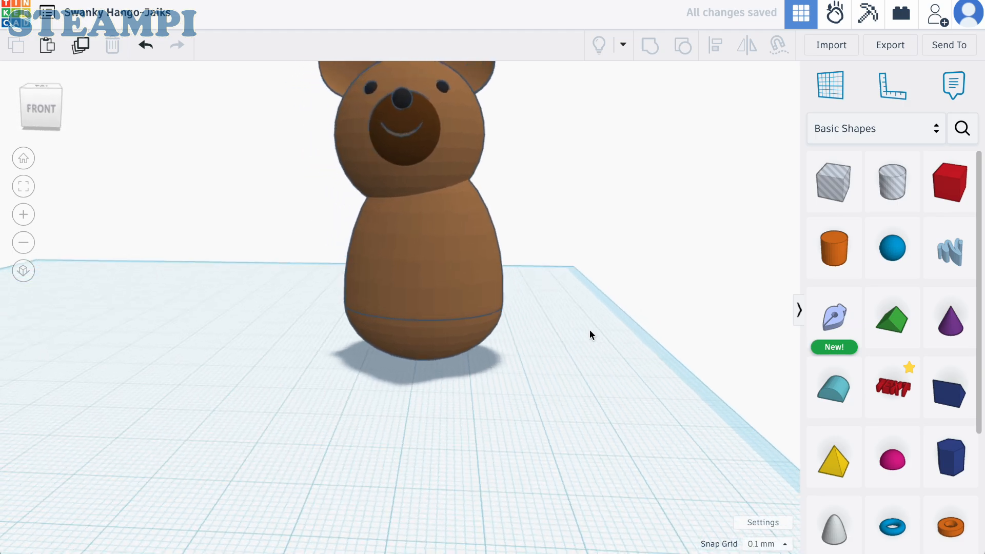
pyautogui.click(492, 319)
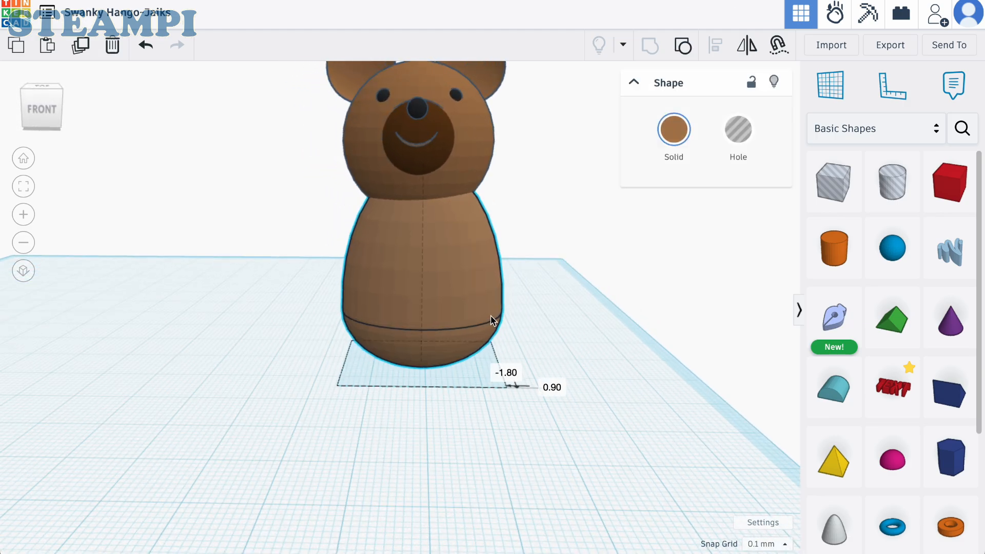
pyautogui.click(572, 326)
pyautogui.moveTo(568, 329); pyautogui.dragTo(563, 352, button='right')
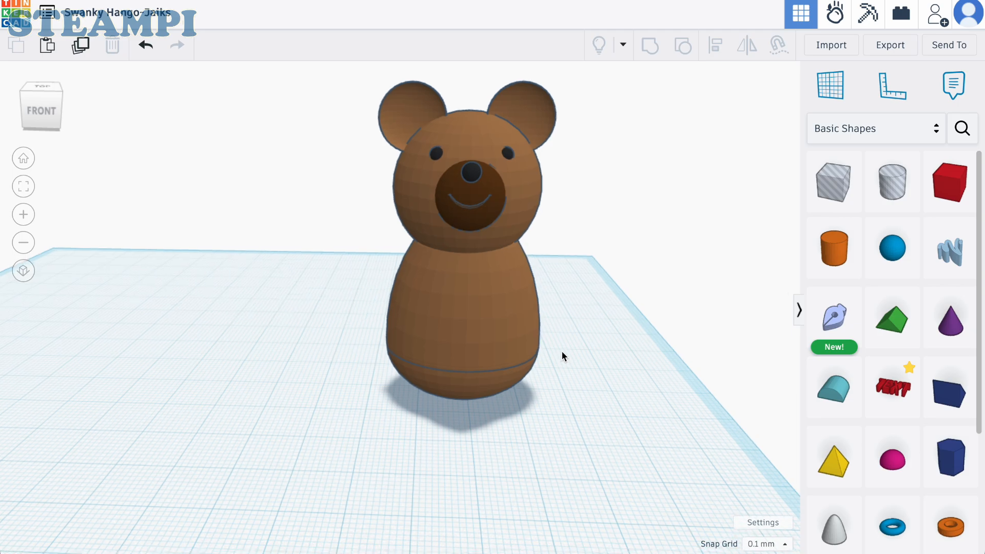
# - Paste a copy of the belly and move it in front of and beside the bear as the base for an arm
pyautogui.click(501, 367)
pyautogui.press('super+v')
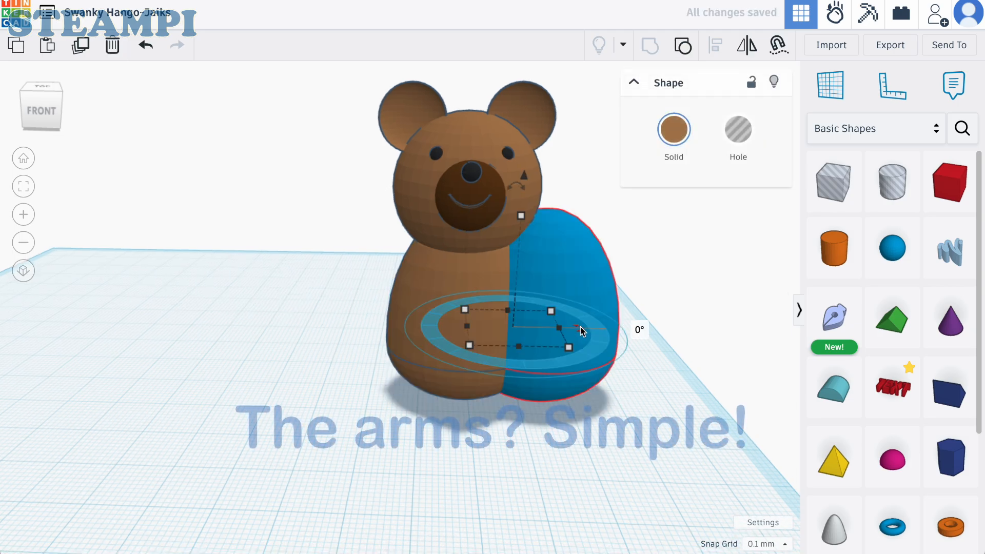
pyautogui.moveTo(576, 338); pyautogui.dragTo(360, 364)
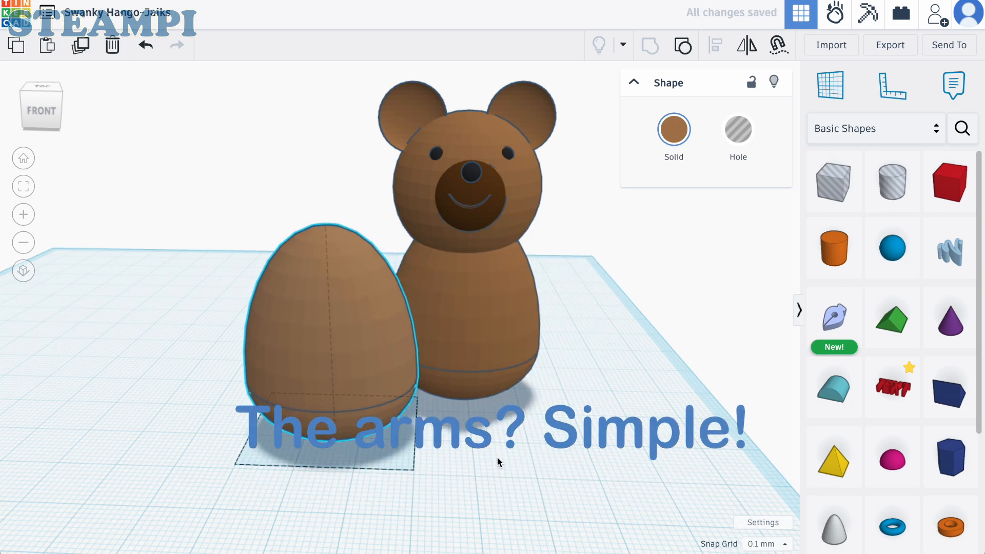
# - Shape the belly copy into a slim arm by narrowing its base and setting its height to about 21.1 mm
pyautogui.moveTo(496, 456); pyautogui.dragTo(483, 479, button='right')
pyautogui.moveTo(386, 519); pyautogui.dragTo(314, 456)
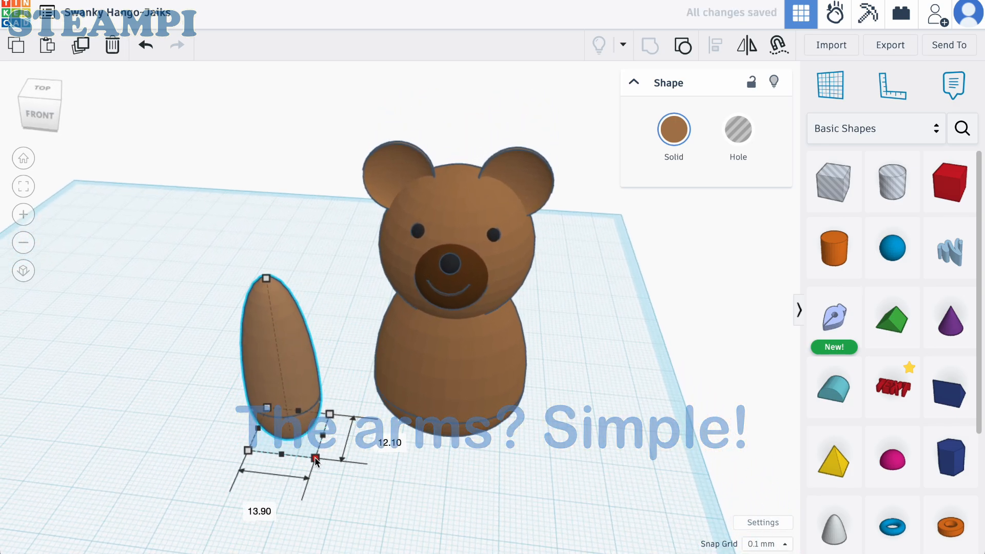
pyautogui.moveTo(267, 281); pyautogui.dragTo(262, 381)
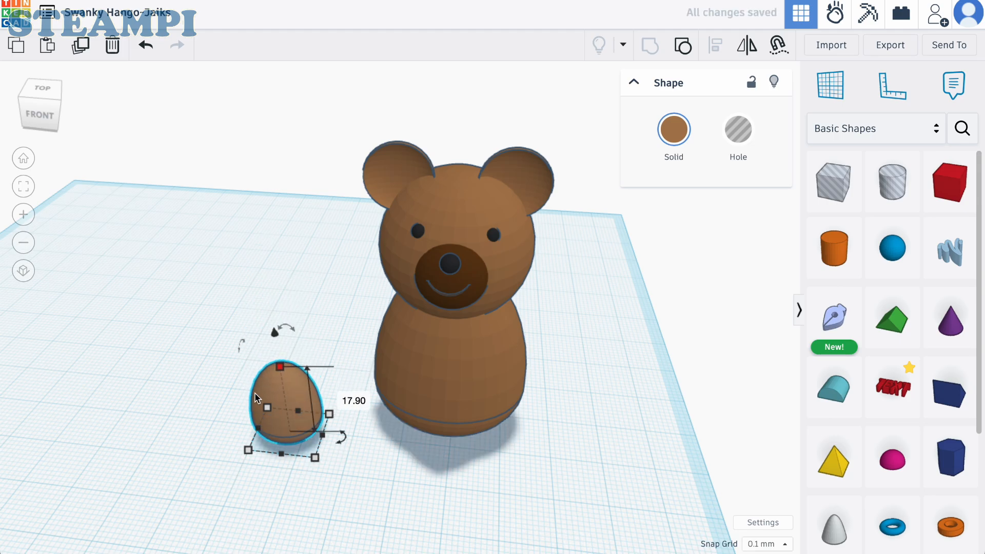
pyautogui.scroll(3, 228, 450)
pyautogui.moveTo(338, 463); pyautogui.dragTo(304, 442)
pyautogui.moveTo(281, 336); pyautogui.dragTo(280, 314)
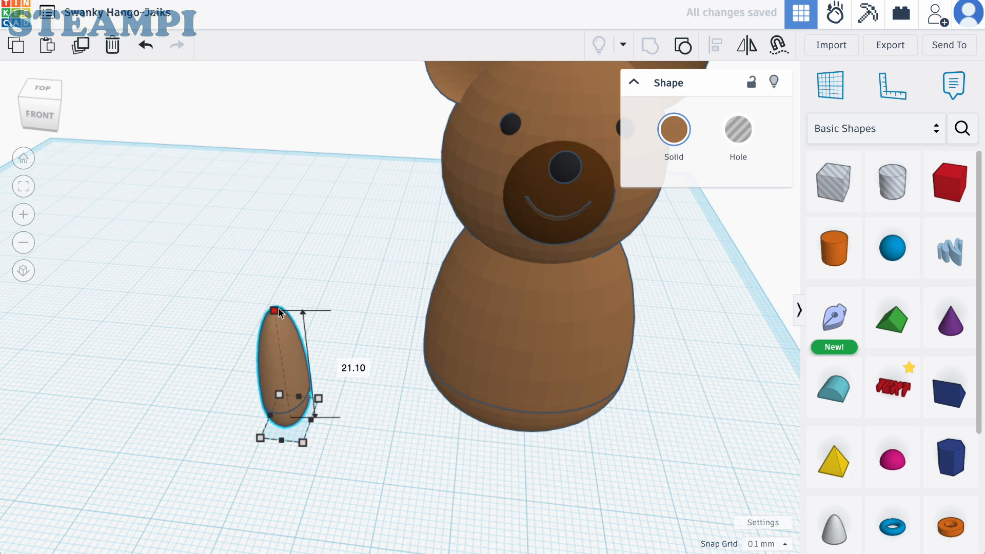
# - Move the slim arm against the side of the bear's body and raise it 19.1 mm above the workplane
pyautogui.click(354, 372)
pyautogui.moveTo(354, 373); pyautogui.dragTo(420, 362, button='right')
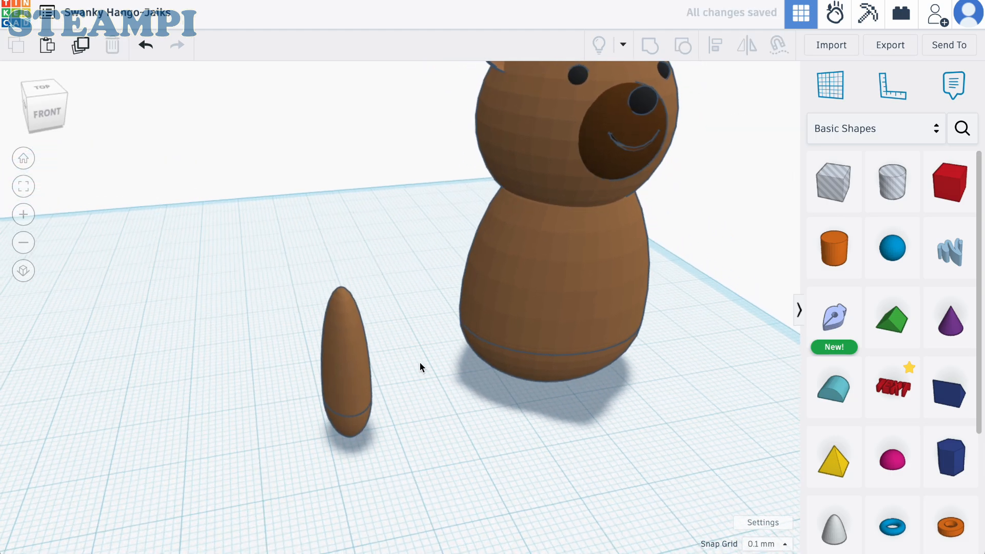
pyautogui.moveTo(369, 382); pyautogui.dragTo(491, 339)
pyautogui.moveTo(485, 218); pyautogui.dragTo(494, 95)
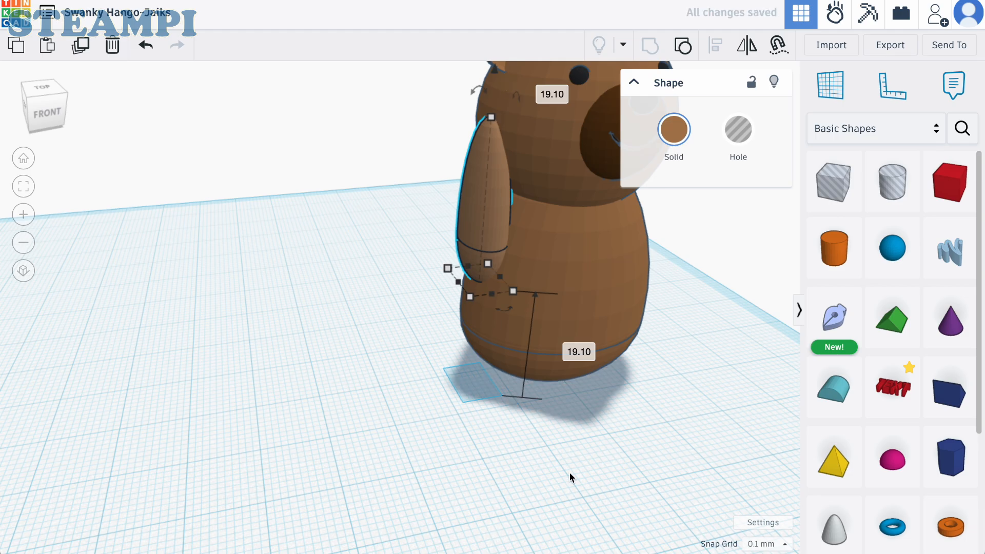
# - Rotate the arm 135° so its narrow end points down and forward, and nudge it along the bear's side
pyautogui.scroll(-5, 570, 473)
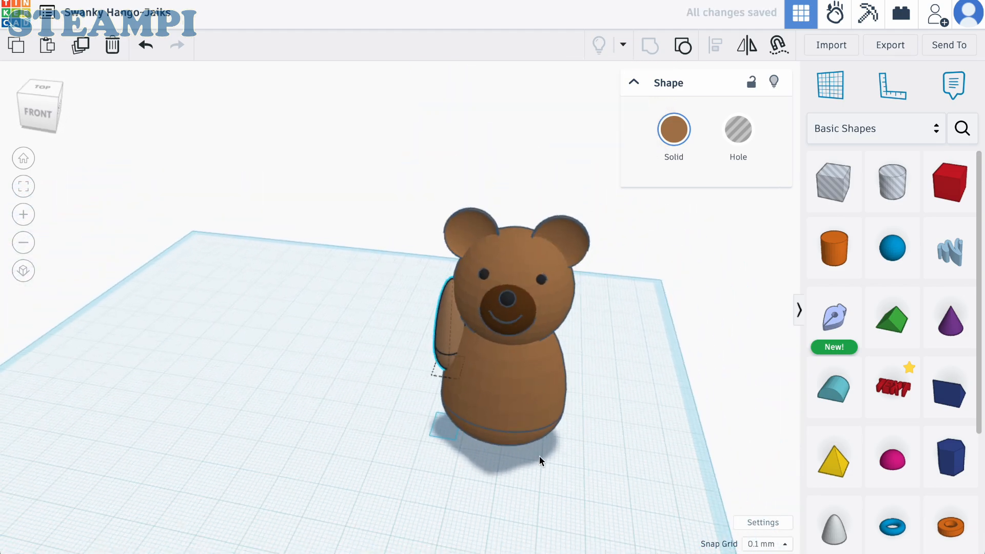
pyautogui.moveTo(538, 464); pyautogui.dragTo(483, 395, button='middle')
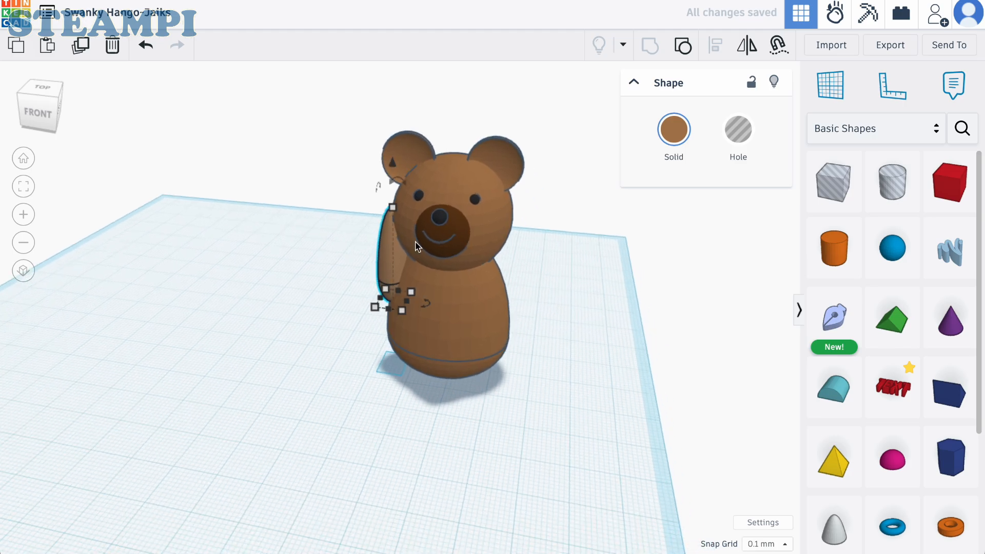
pyautogui.scroll(5, 417, 244)
pyautogui.moveTo(420, 241); pyautogui.dragTo(517, 240, button='right')
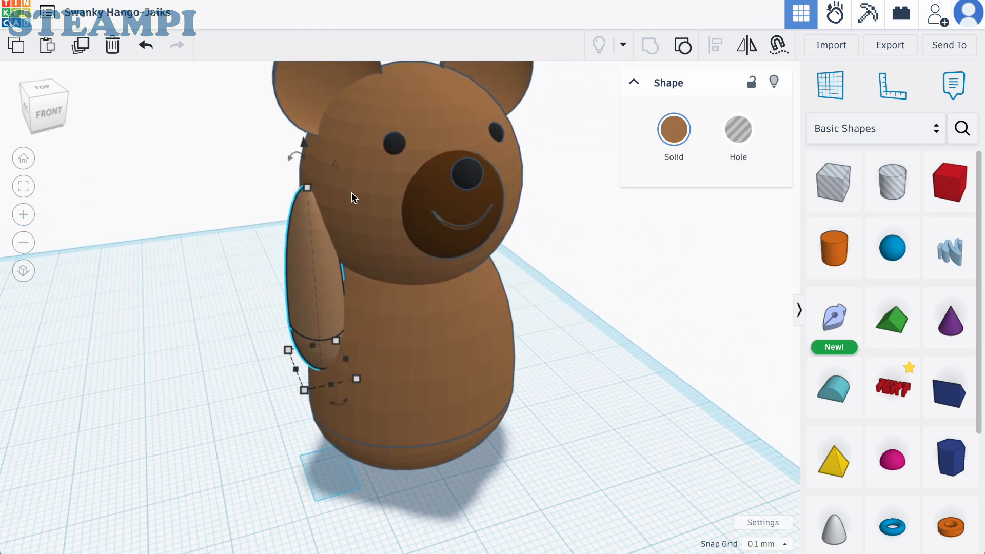
pyautogui.moveTo(304, 143); pyautogui.dragTo(380, 374)
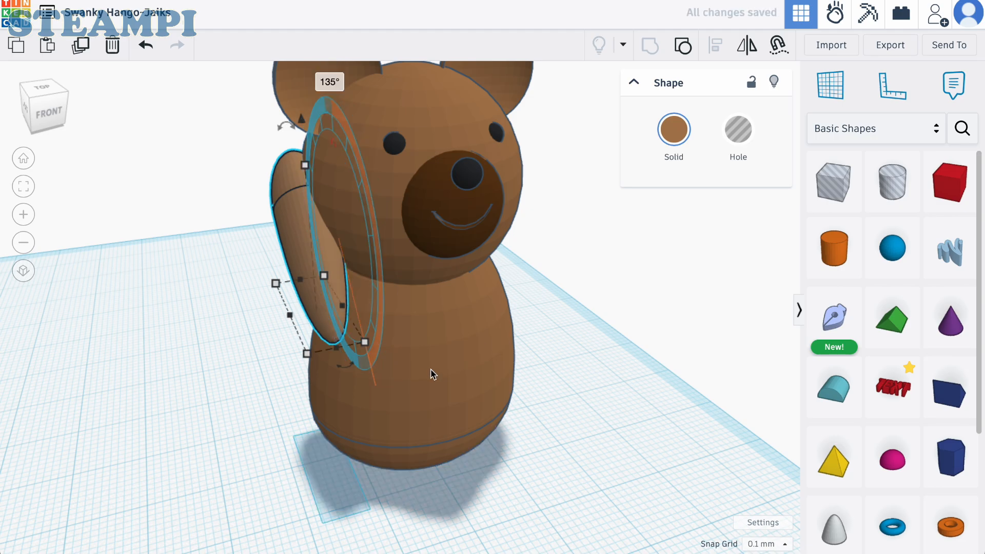
pyautogui.moveTo(585, 346); pyautogui.dragTo(693, 341, button='right')
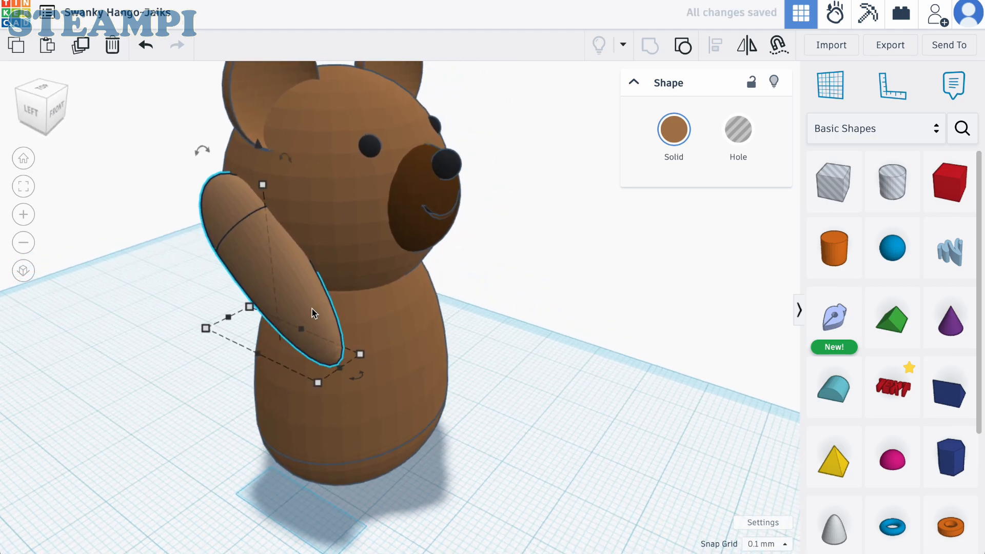
pyautogui.moveTo(311, 308)
pyautogui.mouseDown()
pyautogui.moveTo(324, 394)
pyautogui.moveTo(298, 259)
pyautogui.moveTo(307, 296)
pyautogui.mouseUp()
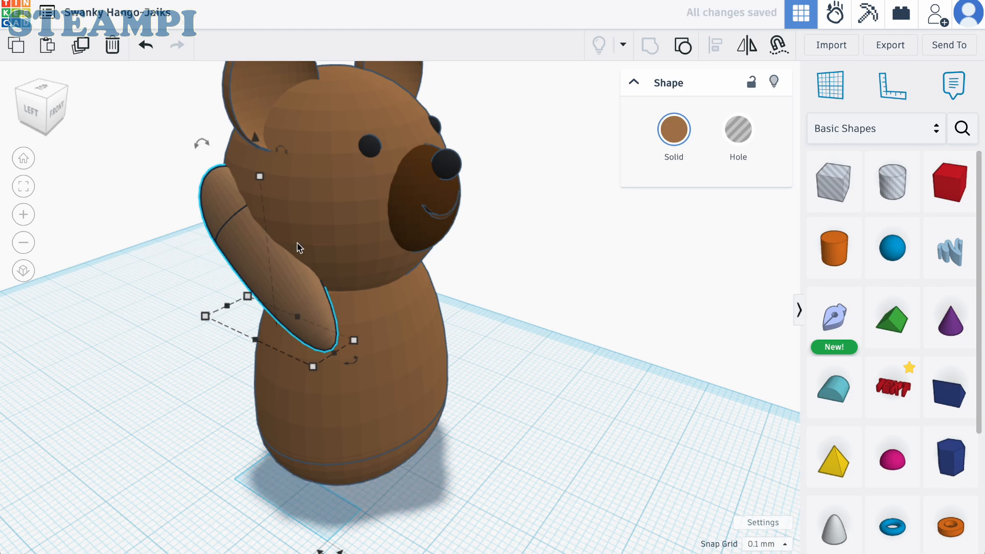
# - Lower the arm by about 15 mm to shoulder height below the head and slide it against the belly
pyautogui.moveTo(253, 137); pyautogui.dragTo(261, 274)
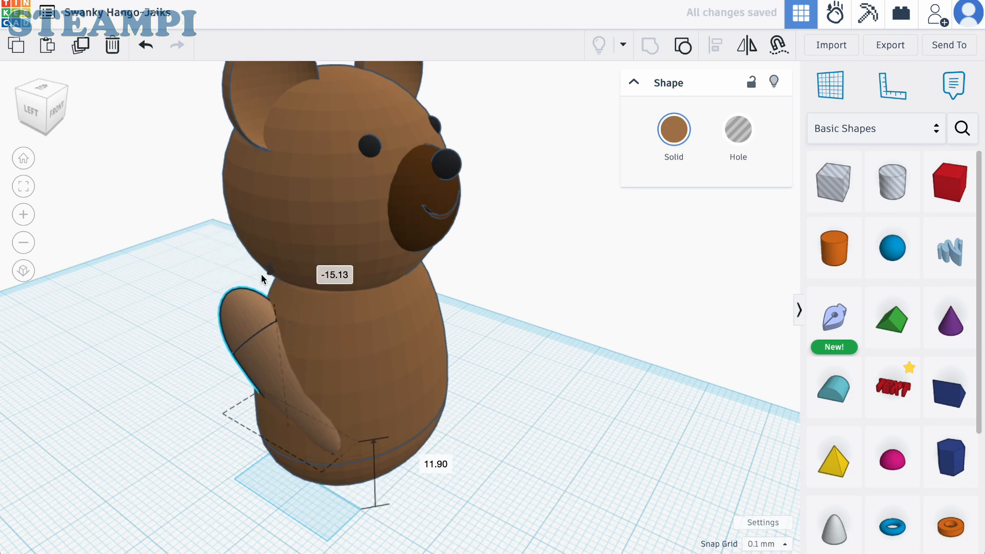
pyautogui.moveTo(250, 348); pyautogui.dragTo(308, 358)
pyautogui.click(449, 390)
pyautogui.moveTo(448, 390); pyautogui.dragTo(291, 417, button='right')
pyautogui.scroll(-4, 333, 446)
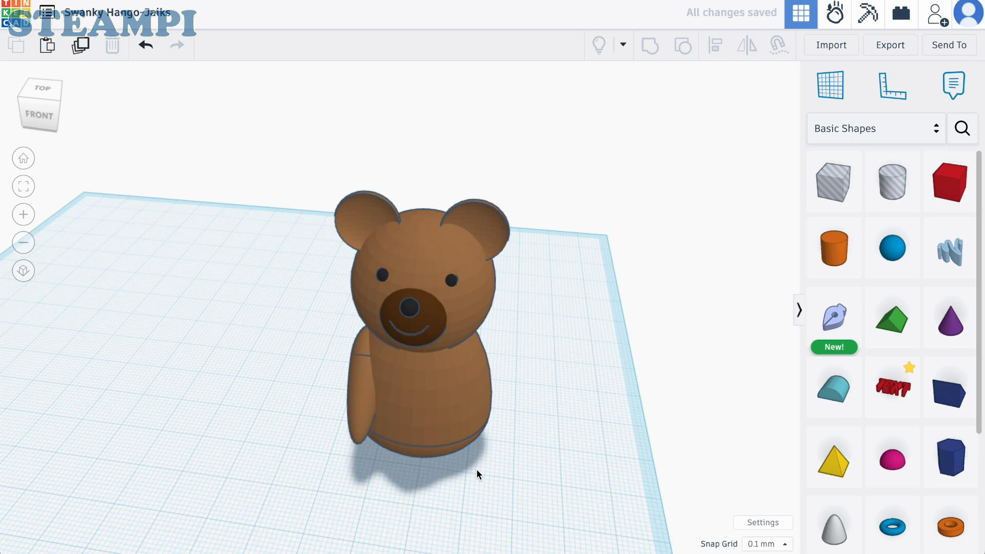
# - Resize the arm's base from its front corner and shift the arm against the side of the belly
pyautogui.moveTo(476, 469); pyautogui.dragTo(430, 414, button='middle')
pyautogui.scroll(3, 430, 414)
pyautogui.moveTo(430, 415); pyautogui.dragTo(488, 403, button='right')
pyautogui.click(398, 365)
pyautogui.moveTo(408, 403); pyautogui.dragTo(352, 472)
pyautogui.moveTo(394, 358); pyautogui.dragTo(375, 343)
pyautogui.click(497, 440)
# - Widen the arm outward from its front corner so it spreads away from the belly
pyautogui.moveTo(524, 437); pyautogui.dragTo(345, 354, button='right')
pyautogui.click(287, 305)
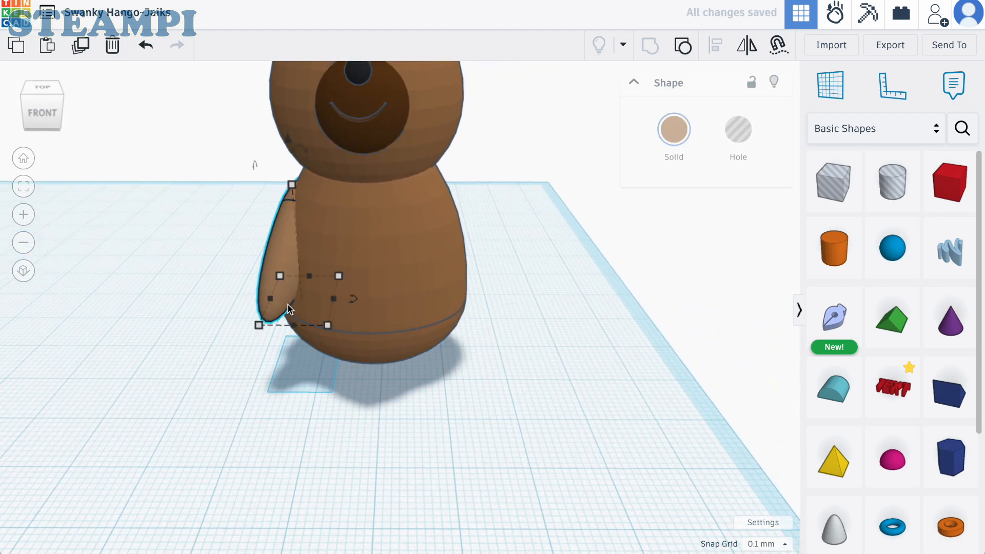
pyautogui.moveTo(267, 331); pyautogui.dragTo(251, 361)
pyautogui.click(403, 409)
# - Tilt the arm slightly more upright as seen from the front so its shoulder meets the body
pyautogui.moveTo(403, 409); pyautogui.dragTo(614, 391, button='right')
pyautogui.scroll(5, 606, 391)
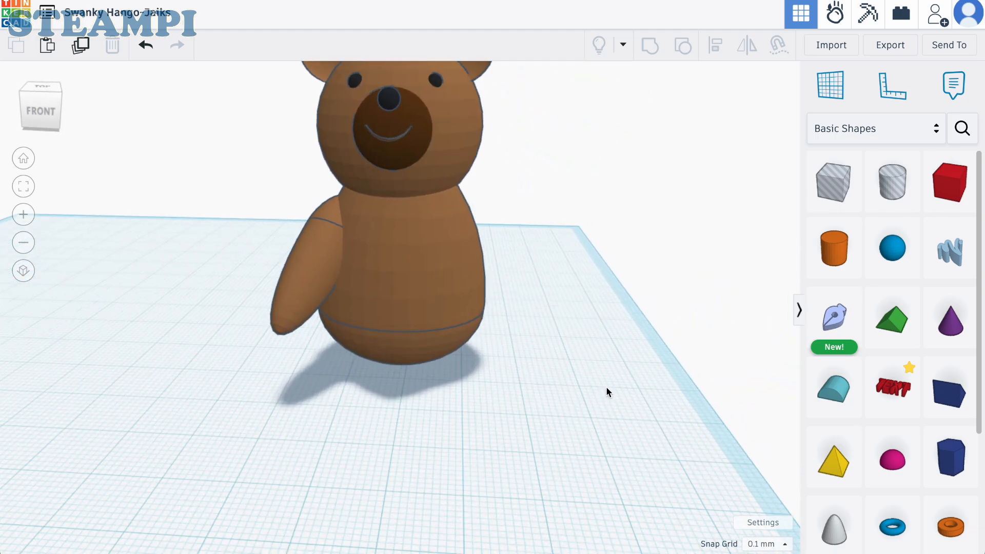
pyautogui.click(307, 262)
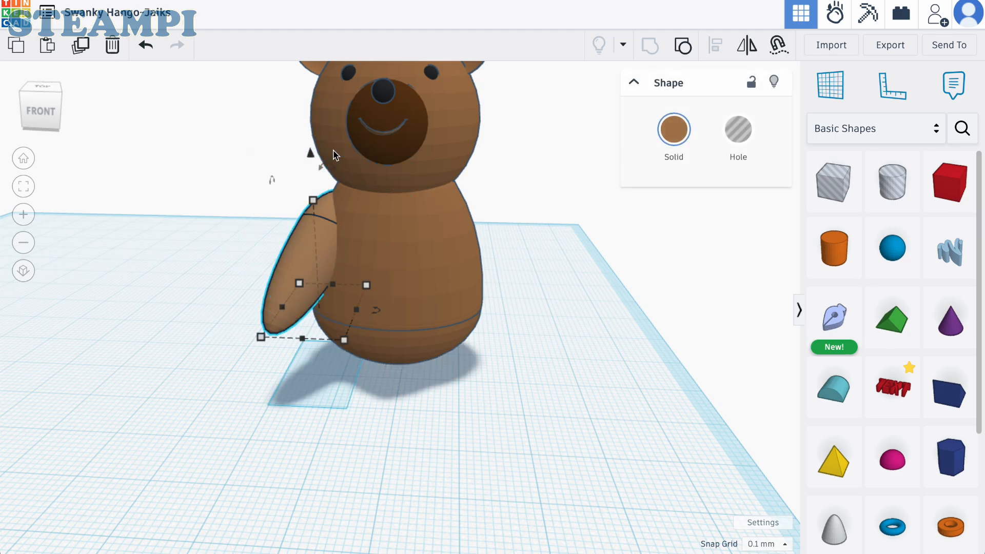
pyautogui.moveTo(272, 183); pyautogui.dragTo(251, 155)
pyautogui.click(467, 407)
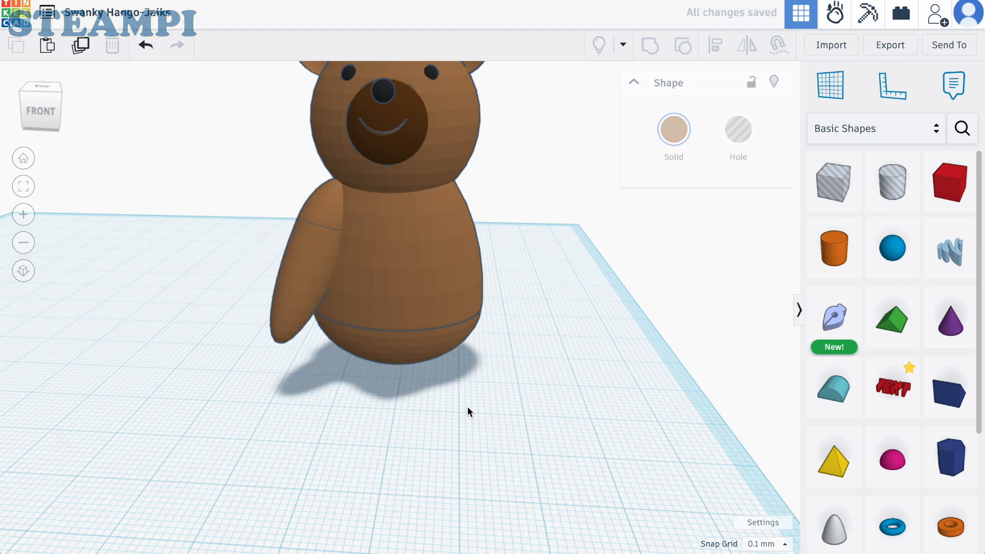
# - Lower the arm about 2.25 mm and nudge it into line with the side of the belly
pyautogui.moveTo(467, 406); pyautogui.dragTo(517, 350, button='right')
pyautogui.moveTo(461, 310); pyautogui.dragTo(451, 302)
pyautogui.moveTo(439, 158); pyautogui.dragTo(437, 180)
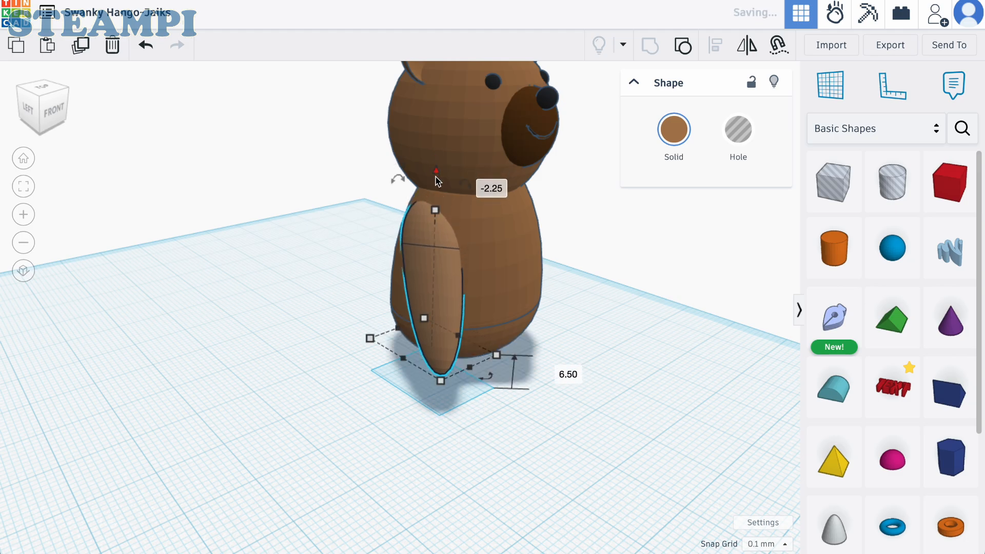
pyautogui.moveTo(442, 268); pyautogui.dragTo(441, 263)
pyautogui.click(583, 368)
pyautogui.moveTo(583, 368); pyautogui.dragTo(459, 380, button='right')
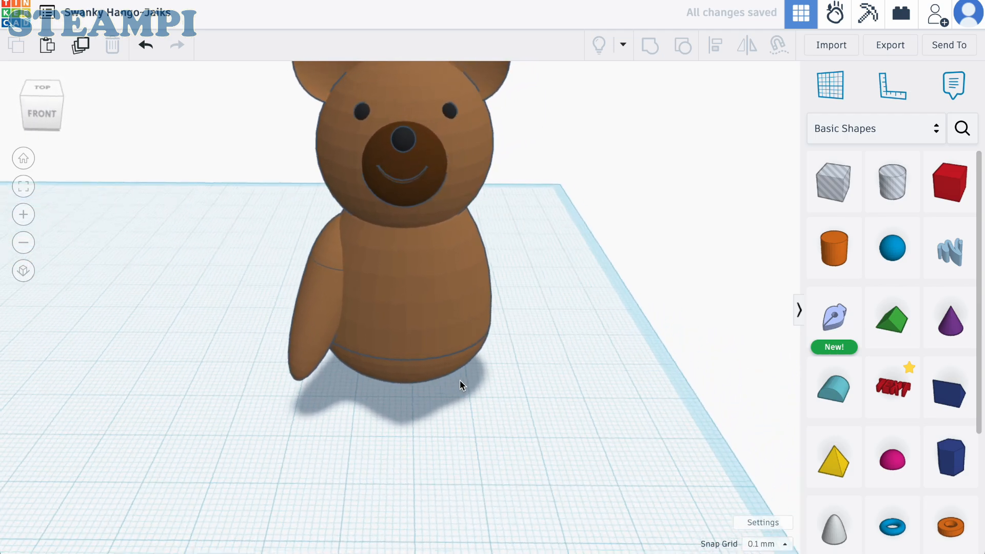
# - Paste a copy of the arm, move it to the bear's other side and rotate it 90° about the vertical axis
pyautogui.click(311, 318)
pyautogui.hotkey('ctrl', 'v')
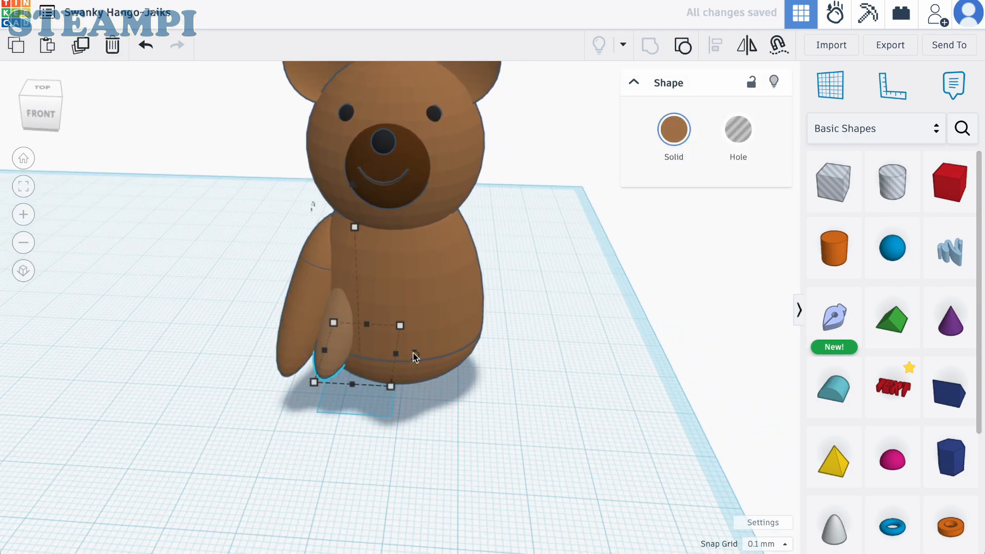
pyautogui.moveTo(331, 349); pyautogui.dragTo(493, 354)
pyautogui.moveTo(549, 369); pyautogui.dragTo(486, 333)
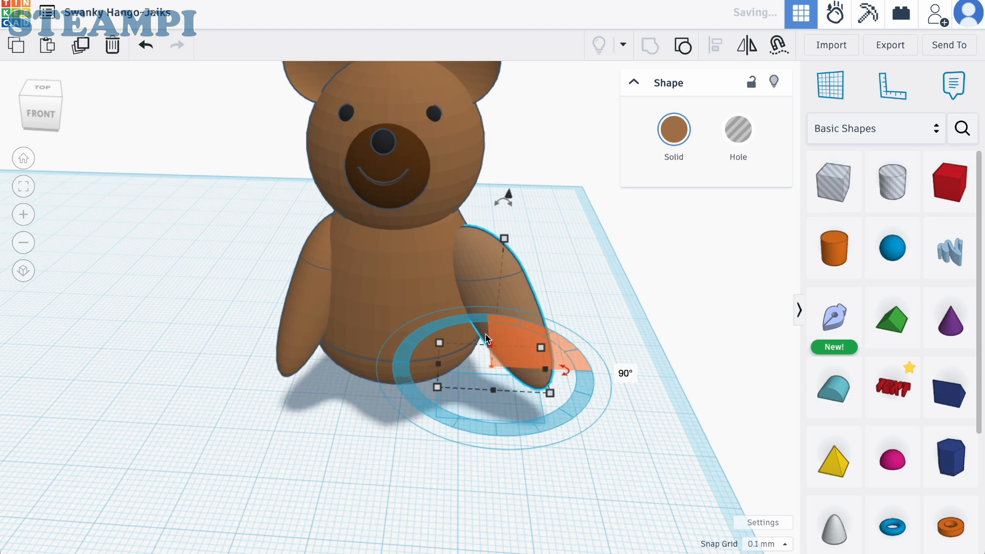
# - Shift the copied arm inward against the belly so it mirrors the first arm
pyautogui.click(666, 397)
pyautogui.moveTo(546, 371); pyautogui.dragTo(528, 390, button='right')
pyautogui.moveTo(530, 395); pyautogui.dragTo(513, 374)
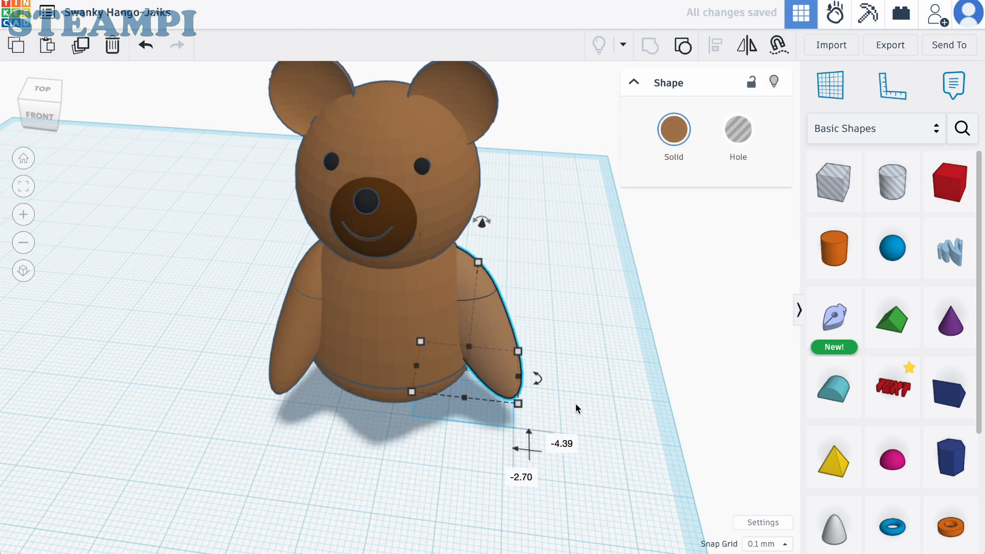
pyautogui.click(575, 402)
pyautogui.moveTo(574, 402); pyautogui.dragTo(516, 373, button='right')
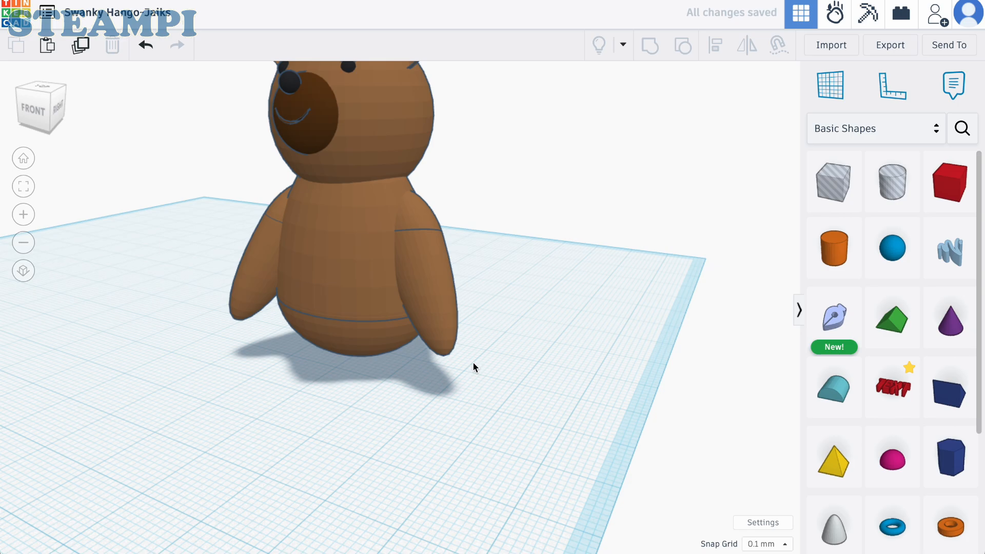
pyautogui.click(446, 336)
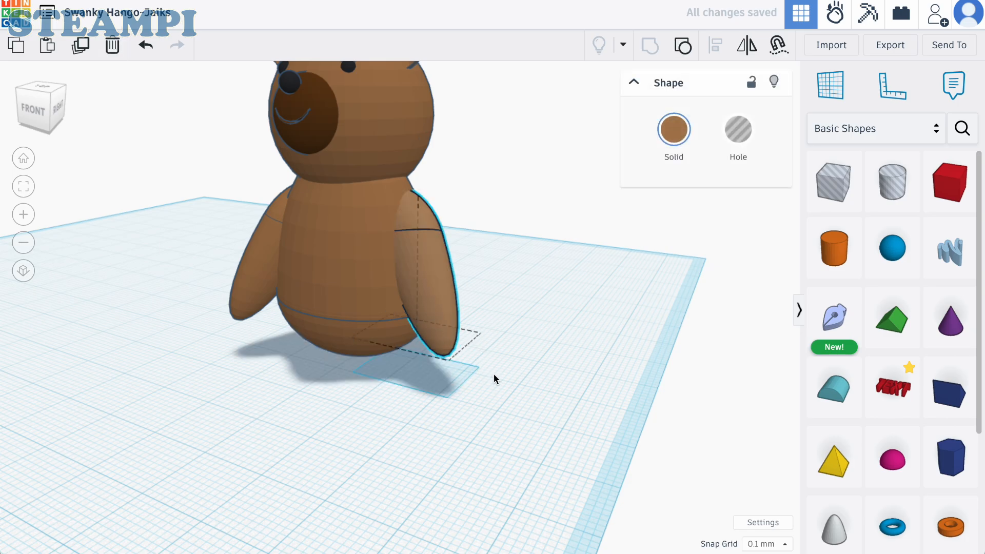
pyautogui.moveTo(495, 378); pyautogui.dragTo(485, 386, button='right')
pyautogui.moveTo(471, 368)
pyautogui.mouseDown()
pyautogui.moveTo(465, 306)
pyautogui.moveTo(451, 329)
pyautogui.moveTo(370, 341)
pyautogui.moveTo(353, 388)
pyautogui.moveTo(430, 474)
pyautogui.moveTo(488, 365)
pyautogui.mouseUp()
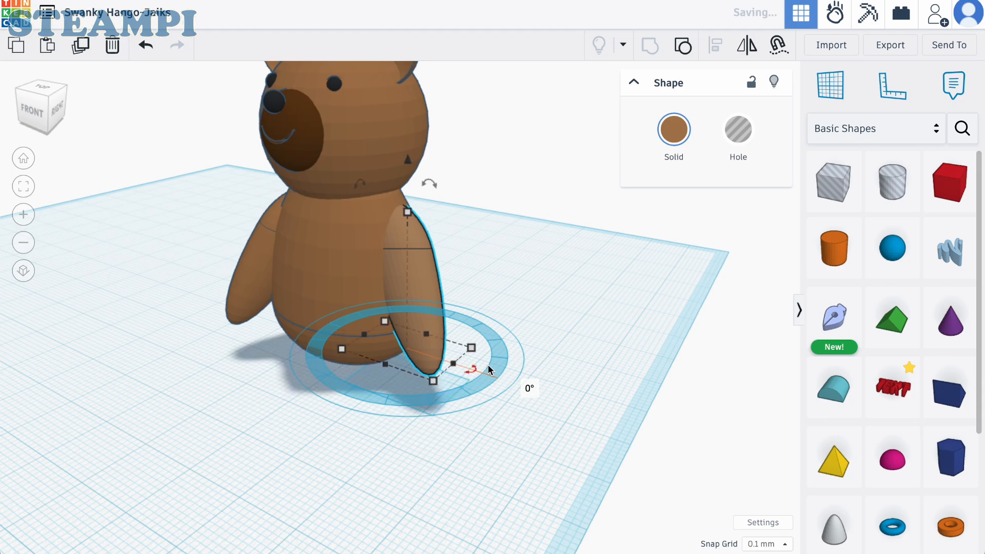
pyautogui.click(543, 364)
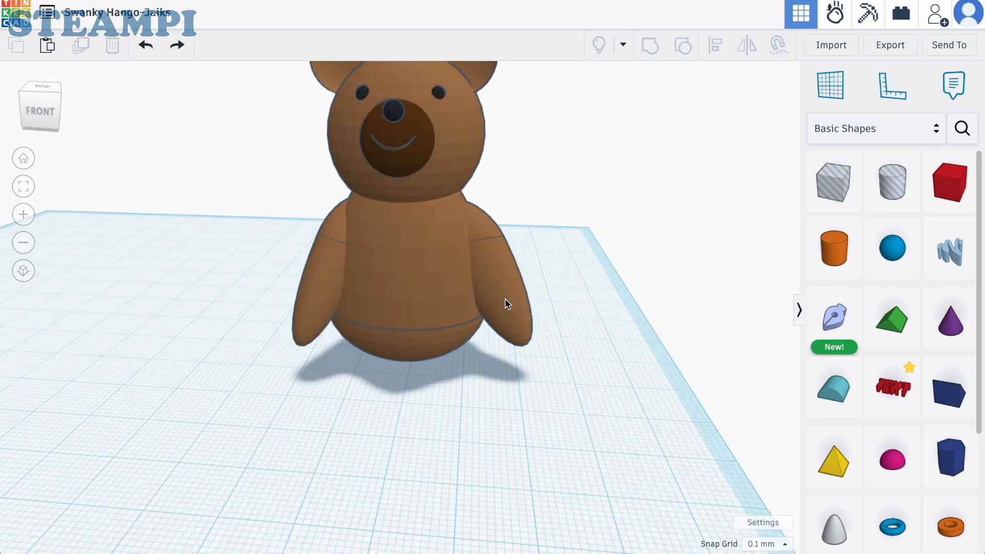
# - Narrow the copied arm's base to about 14.3 by 14.2 mm and nudge the arm into place beside the belly
pyautogui.click(506, 303)
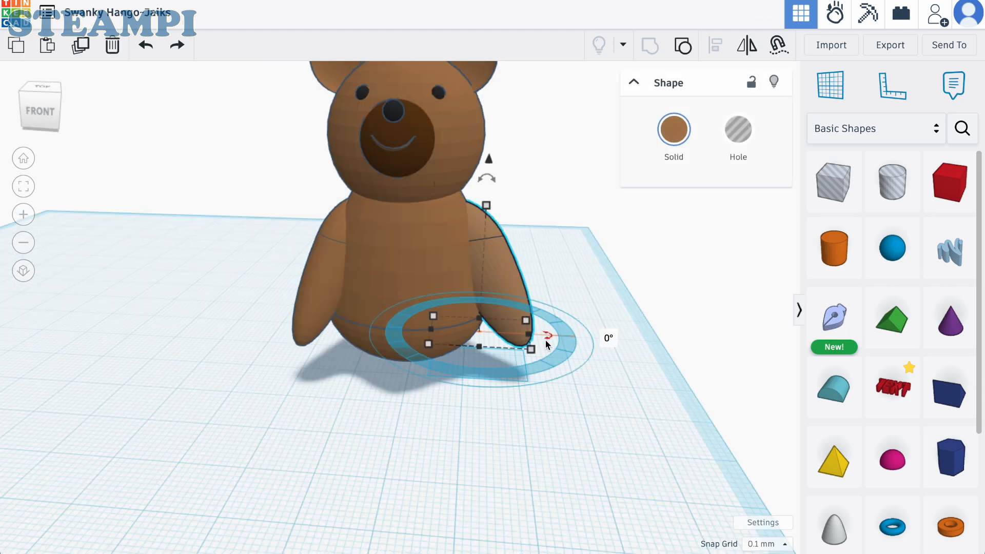
pyautogui.moveTo(531, 348); pyautogui.dragTo(507, 348)
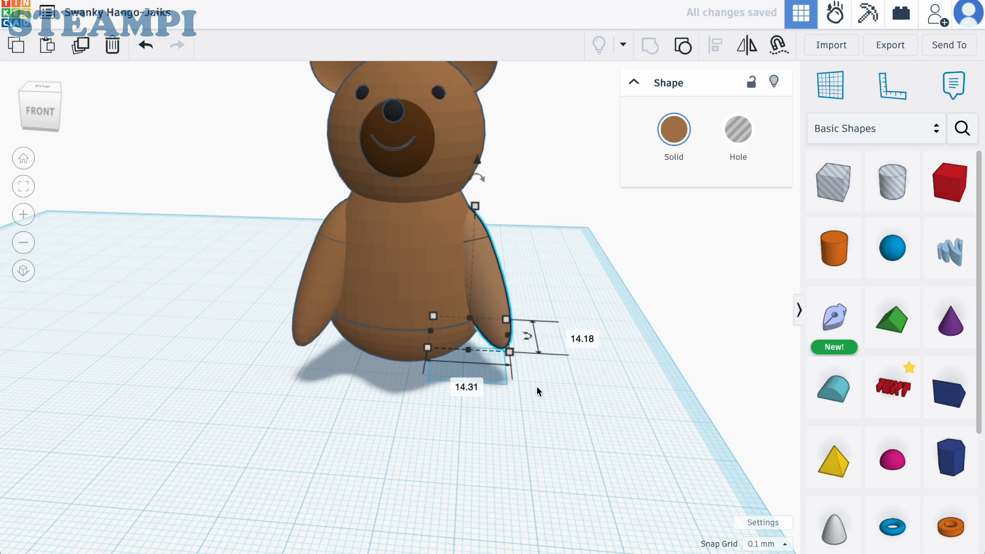
pyautogui.click(536, 386)
pyautogui.moveTo(494, 274); pyautogui.dragTo(496, 282)
# - Slide the copied arm about 2.5 mm toward the bear's back to center it on the body's side
pyautogui.moveTo(559, 319); pyautogui.dragTo(435, 346, button='right')
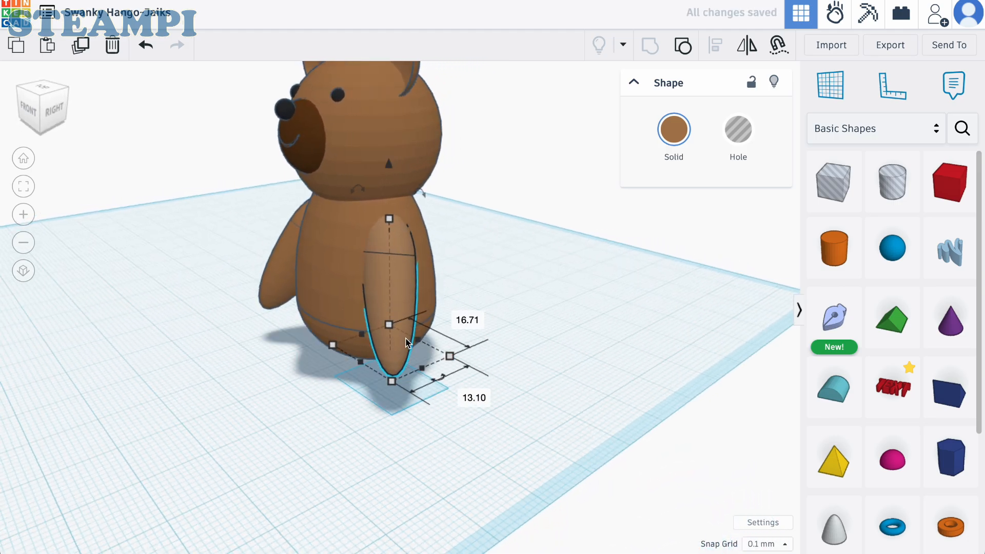
pyautogui.moveTo(405, 339); pyautogui.dragTo(410, 336)
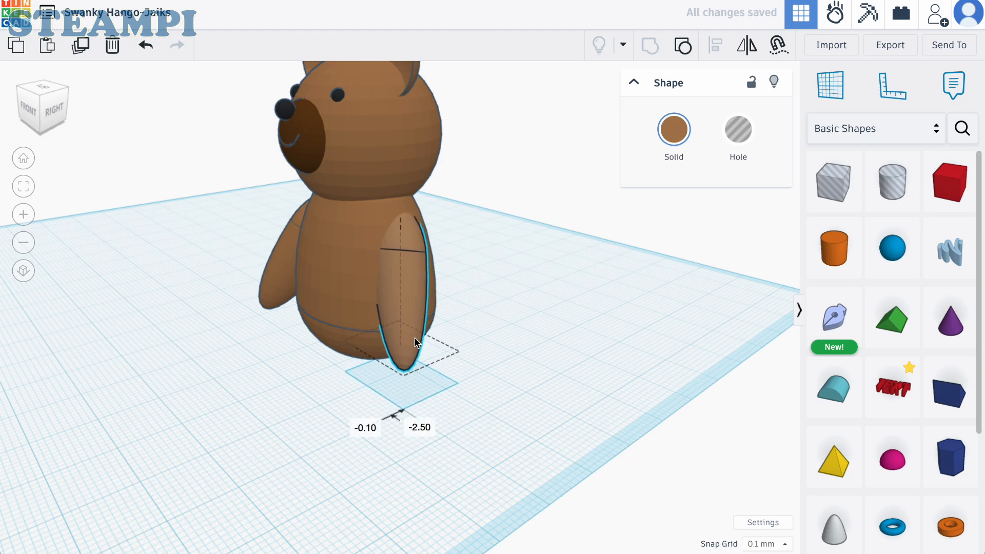
pyautogui.click(491, 388)
pyautogui.moveTo(490, 388); pyautogui.dragTo(600, 418, button='right')
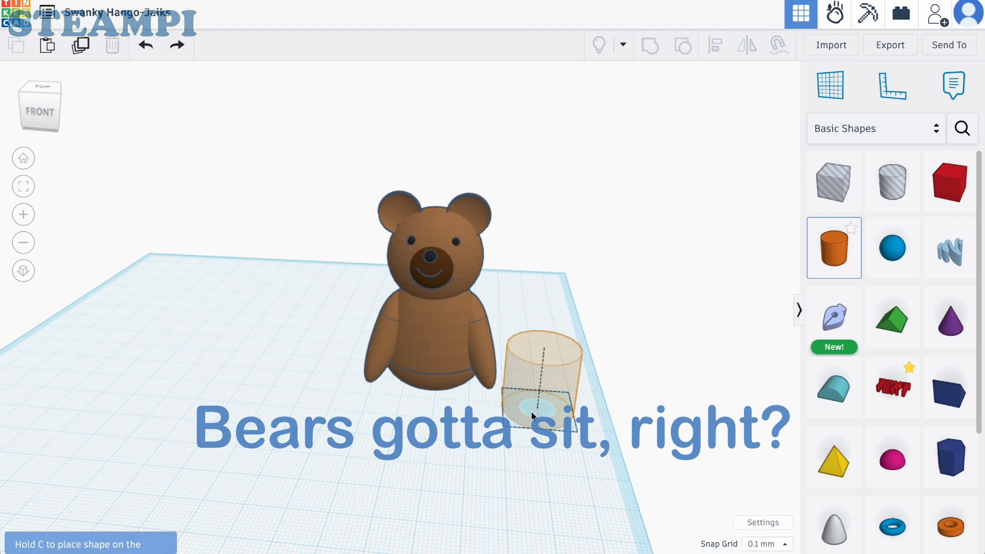
# - Add a cylinder beside the bear with 64 sides, 2.5 bevel and 10 segments, and color it brown
pyautogui.moveTo(532, 415); pyautogui.dragTo(546, 408)
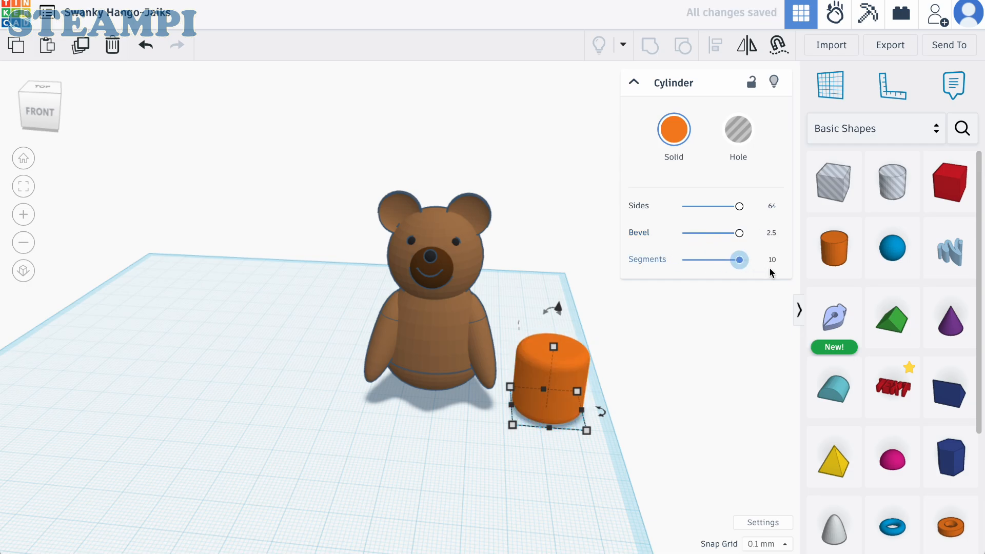
pyautogui.click(675, 129)
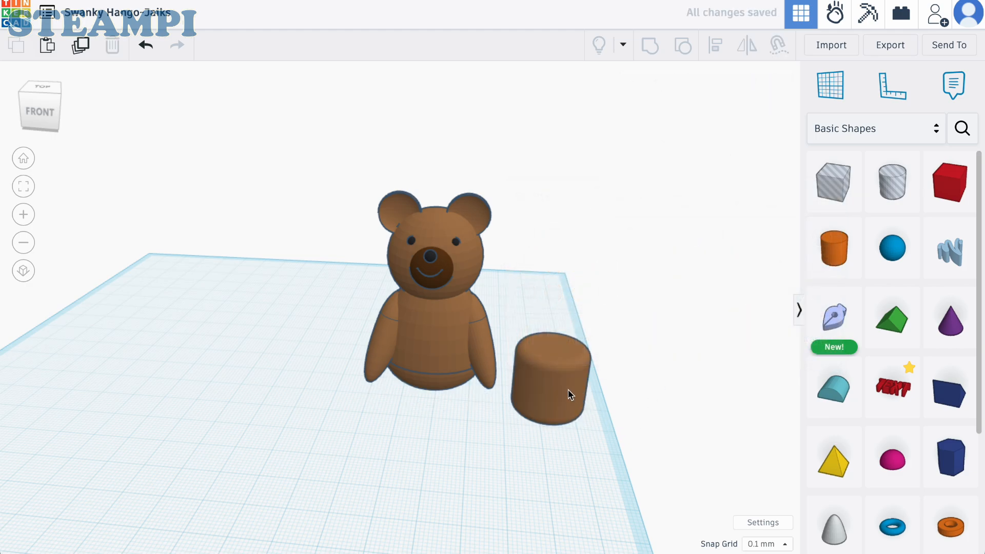
# - Move the brown cylinder in front of the belly and rotate it 90° to lie pointing forward as a leg
pyautogui.moveTo(571, 396); pyautogui.dragTo(475, 406)
pyautogui.moveTo(534, 336); pyautogui.dragTo(377, 342, button='right')
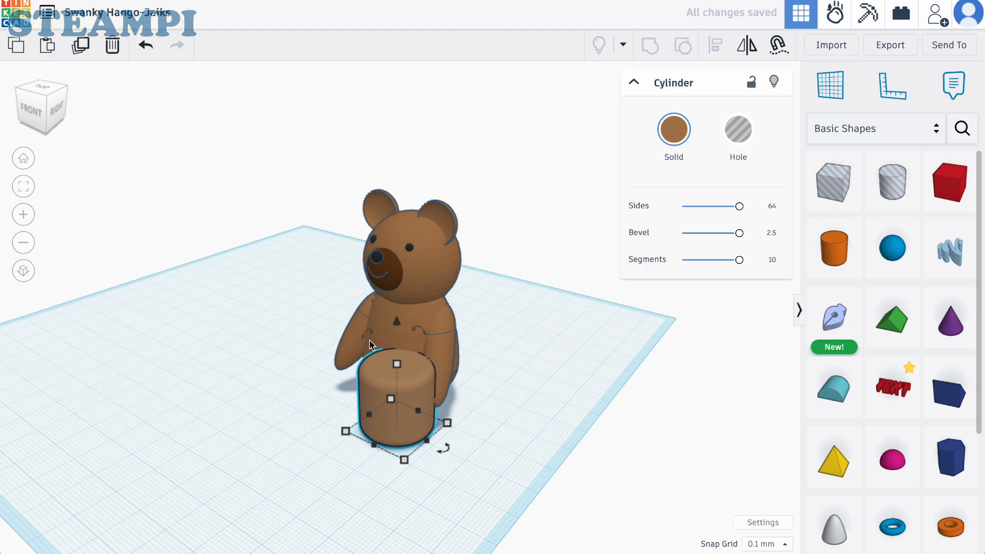
pyautogui.moveTo(370, 342); pyautogui.dragTo(331, 416)
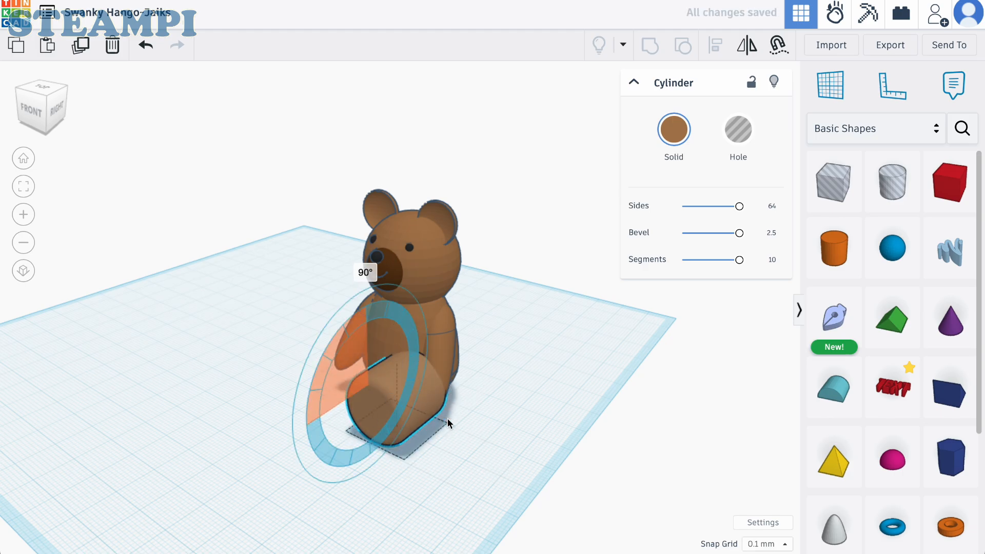
pyautogui.moveTo(448, 423); pyautogui.dragTo(525, 446, button='right')
pyautogui.moveTo(486, 460); pyautogui.dragTo(453, 449)
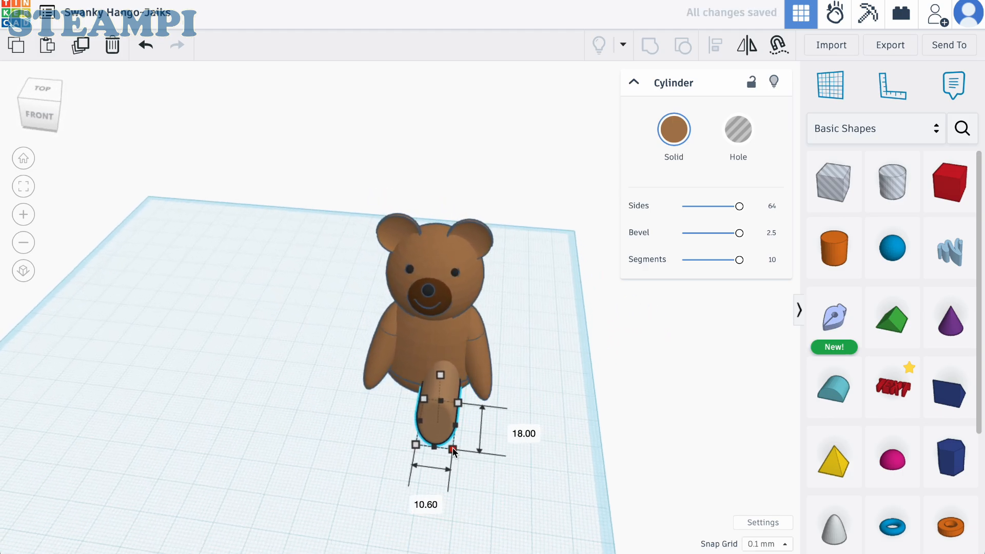
pyautogui.scroll(3, 484, 445)
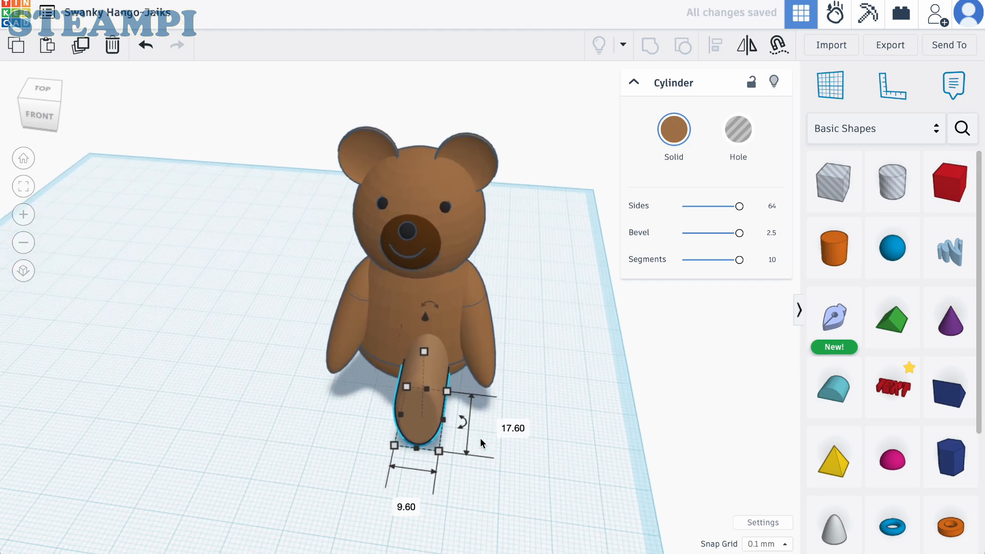
pyautogui.hotkey('ctrl', 'z')
# - Scale the cylinder down proportionally to the size of a small leg in front of the belly
pyautogui.keyDown('shift'); pyautogui.moveTo(487, 466); pyautogui.dragTo(414, 366); pyautogui.keyUp('shift')
pyautogui.scroll(3, 451, 498)
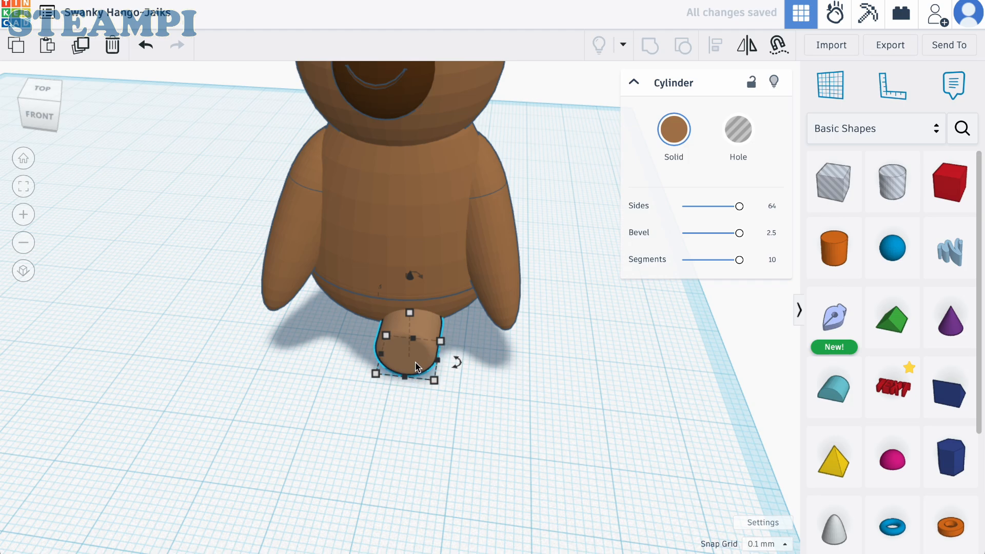
pyautogui.click(430, 434)
pyautogui.click(408, 340)
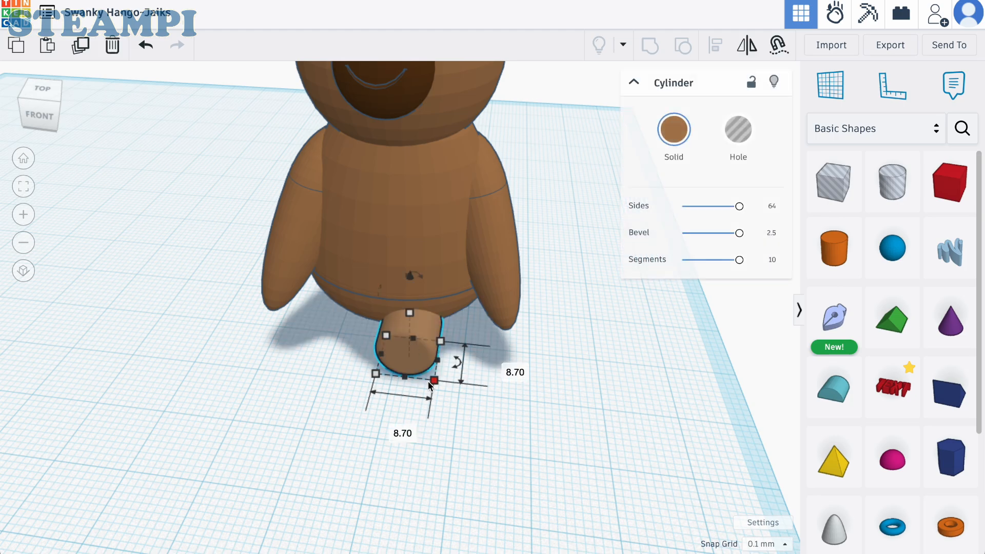
pyautogui.moveTo(455, 370); pyautogui.dragTo(432, 369)
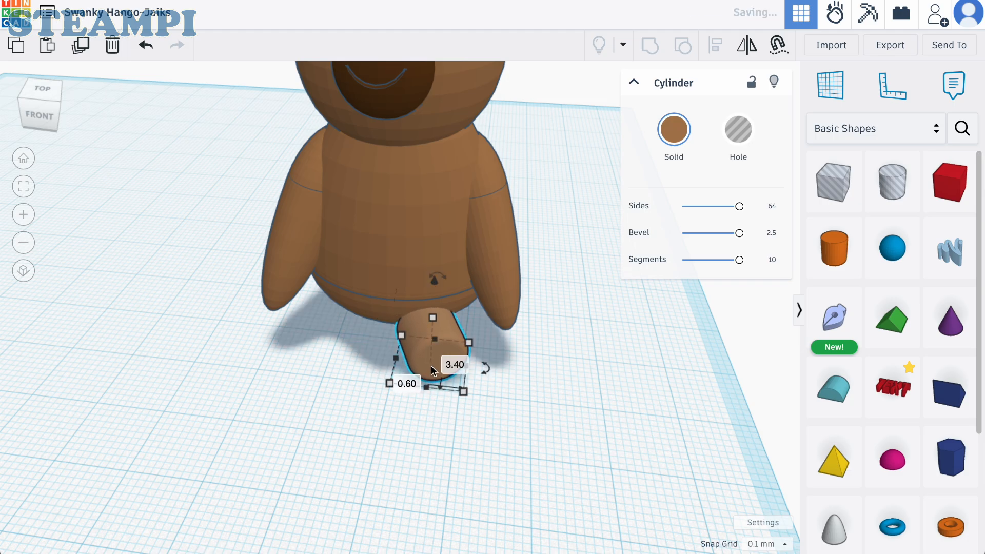
pyautogui.hotkey('ctrl', 'z')
pyautogui.hotkey('ctrl', 'z')
pyautogui.hotkey('ctrl', 'z')
pyautogui.hotkey('ctrl', 'z')
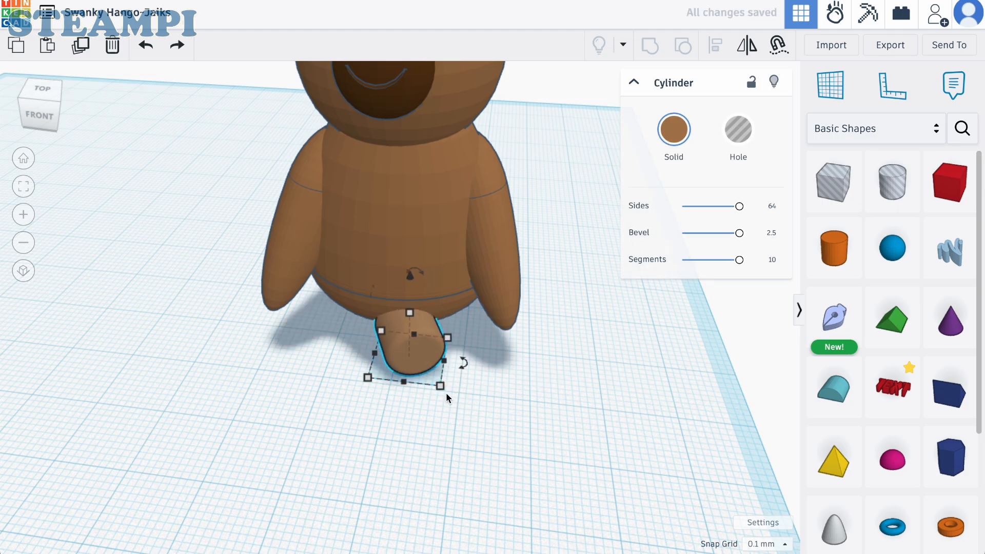
# - Lengthen the leg cylinder forward and turn it outward so it points toward the bear's left front
pyautogui.moveTo(395, 448); pyautogui.dragTo(400, 425)
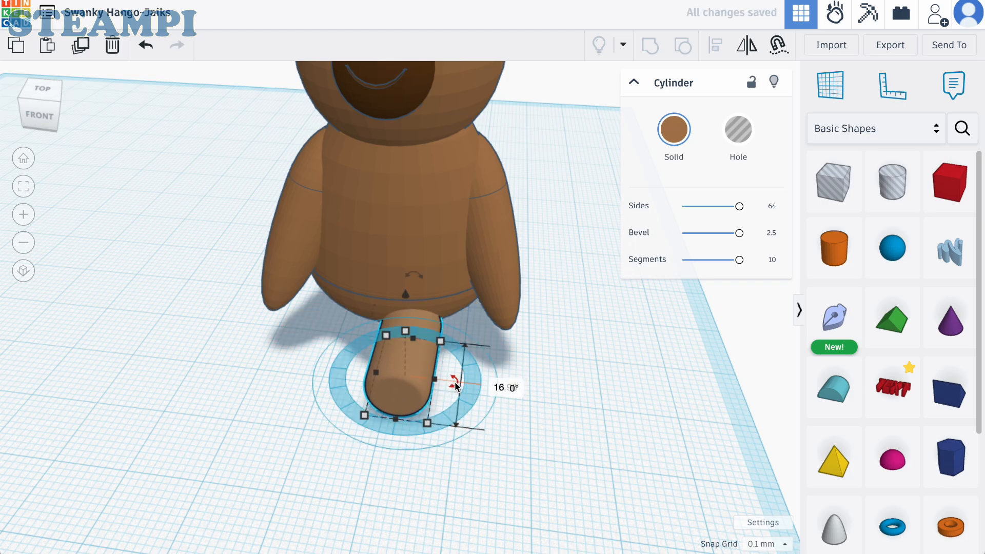
pyautogui.moveTo(456, 386); pyautogui.dragTo(463, 373)
pyautogui.click(544, 384)
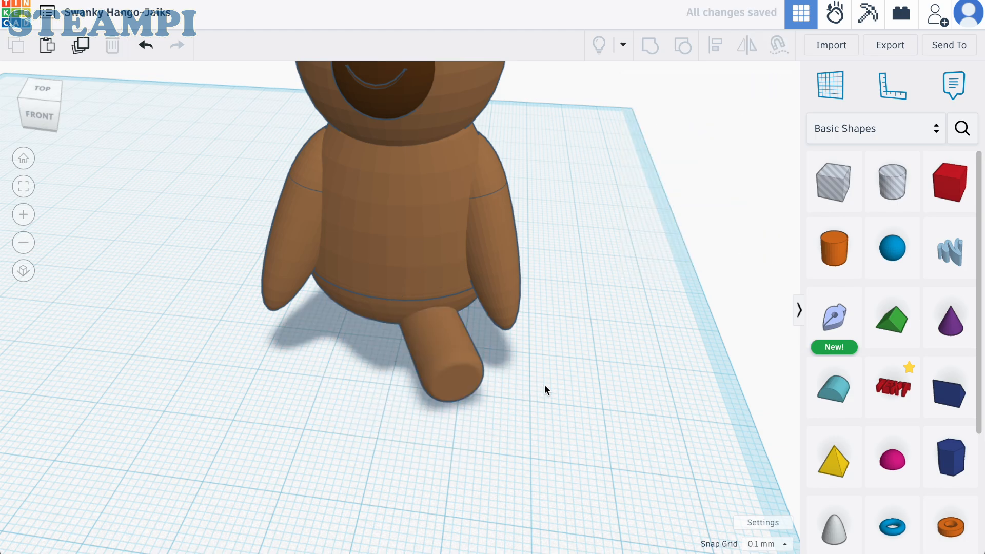
# - Duplicate the leg, mirror the copy sideways and slide it about 22.6 mm across to the bear's right side
pyautogui.moveTo(544, 384); pyautogui.dragTo(475, 378, button='right')
pyautogui.scroll(3, 646, 298)
pyautogui.click(496, 361)
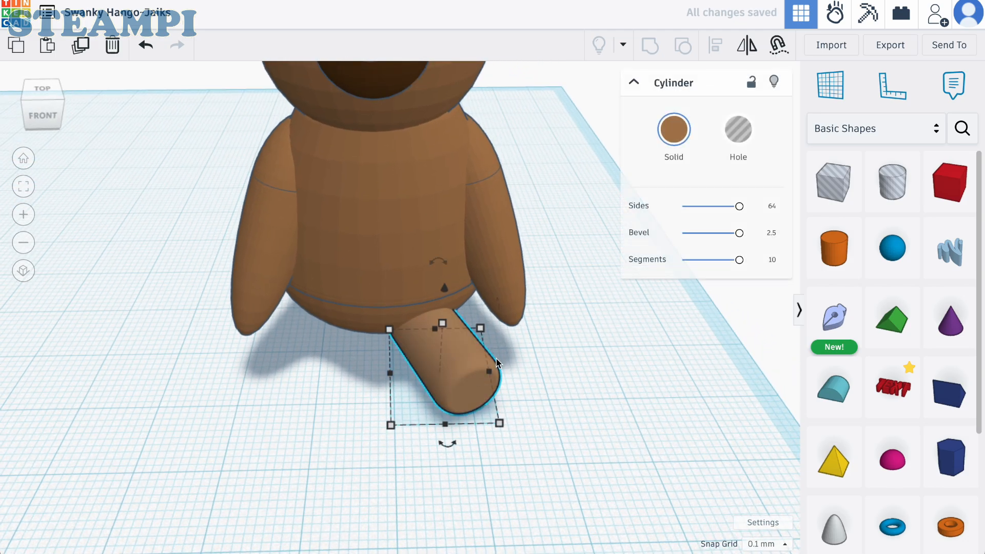
pyautogui.keyDown('alt'); pyautogui.moveTo(496, 361); pyautogui.dragTo(535, 333); pyautogui.keyUp('alt')
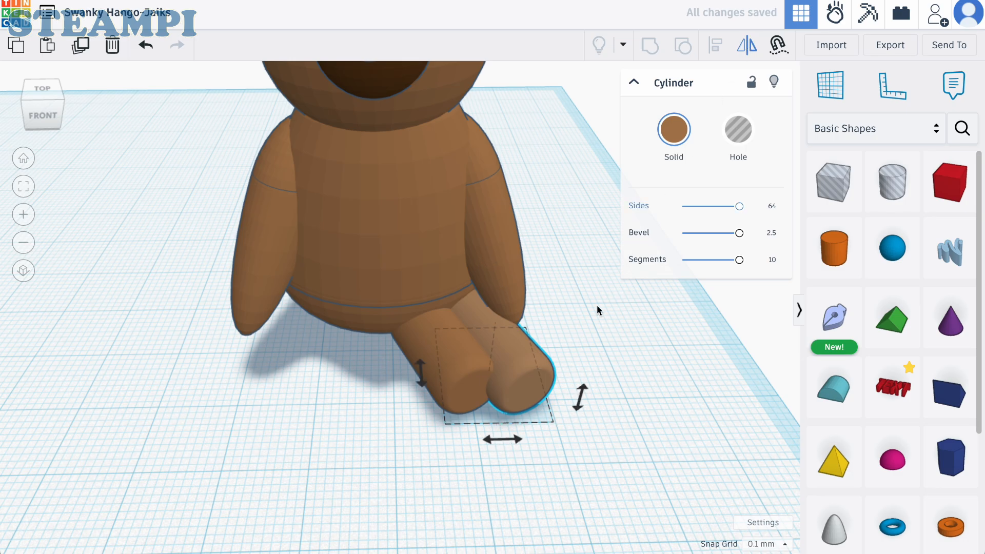
pyautogui.moveTo(505, 405); pyautogui.dragTo(321, 381)
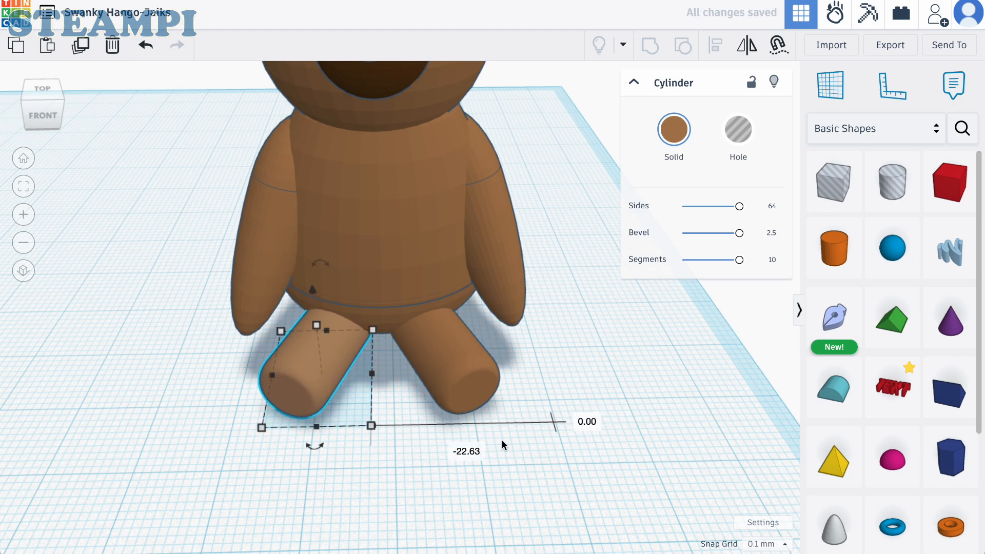
pyautogui.click(584, 461)
# - Move the whole bear about 28.3 mm toward its right and 6.3 mm back on the workplane
pyautogui.press('f')
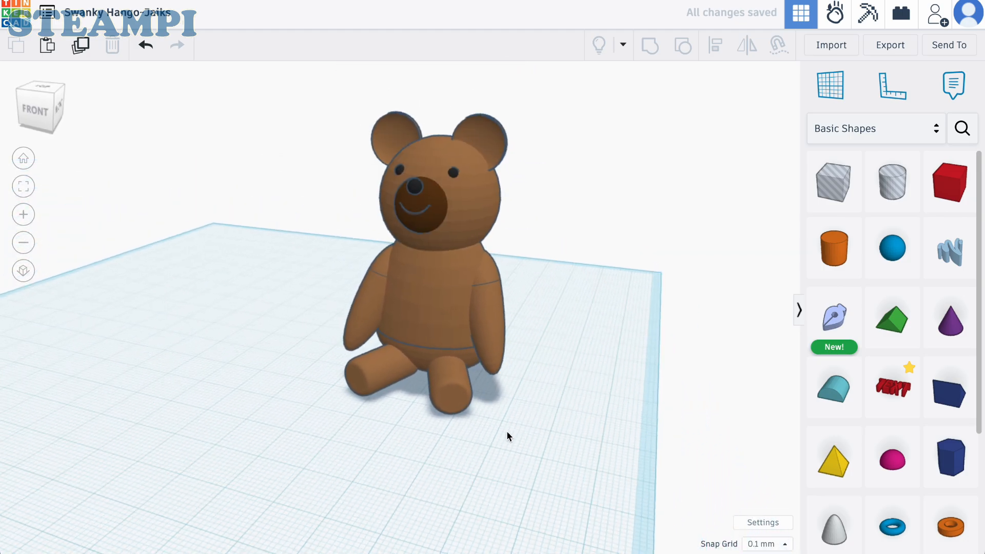
pyautogui.moveTo(509, 440); pyautogui.dragTo(508, 465, button='right')
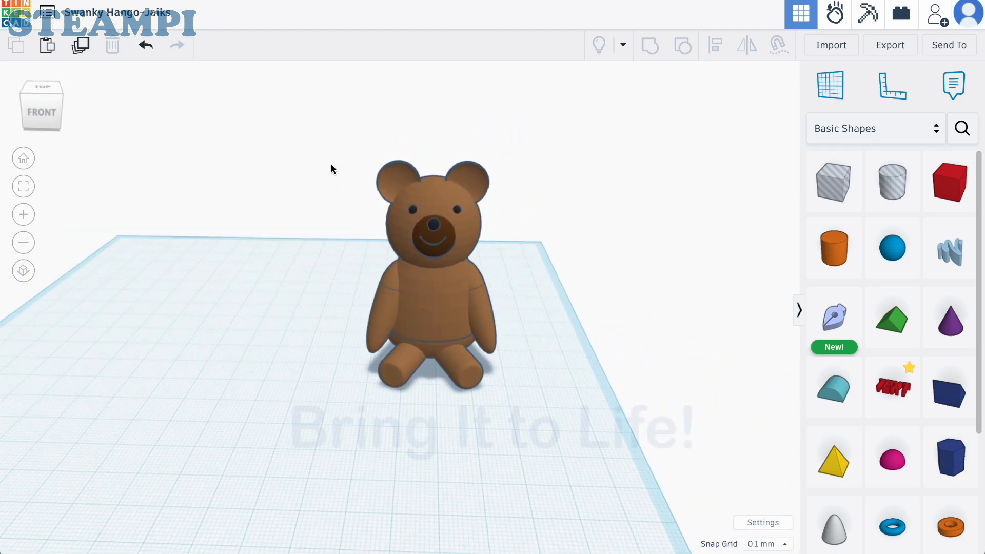
pyautogui.click(439, 317)
pyautogui.moveTo(440, 317); pyautogui.dragTo(345, 303)
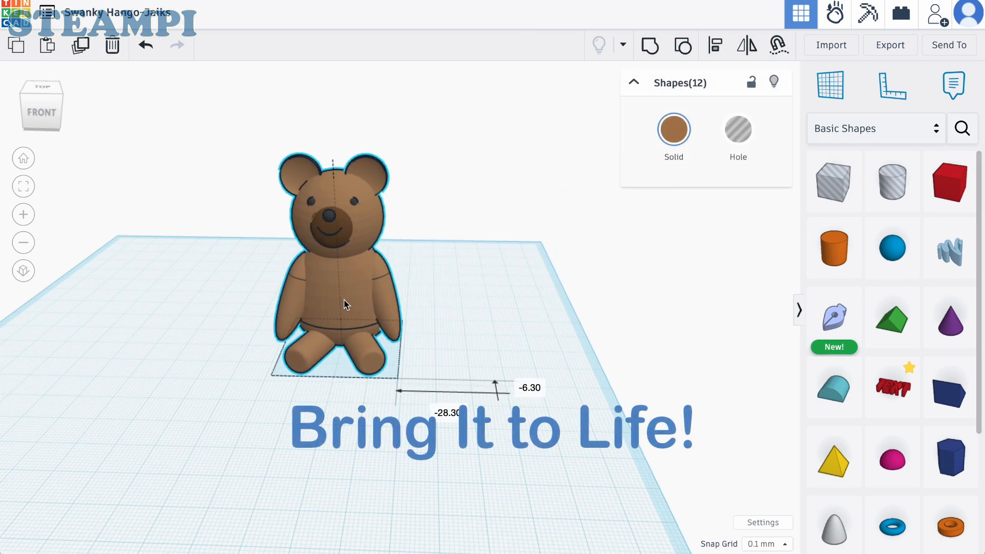
pyautogui.click(428, 388)
pyautogui.moveTo(452, 446); pyautogui.dragTo(506, 446, button='right')
pyautogui.moveTo(506, 447); pyautogui.dragTo(555, 414, button='middle')
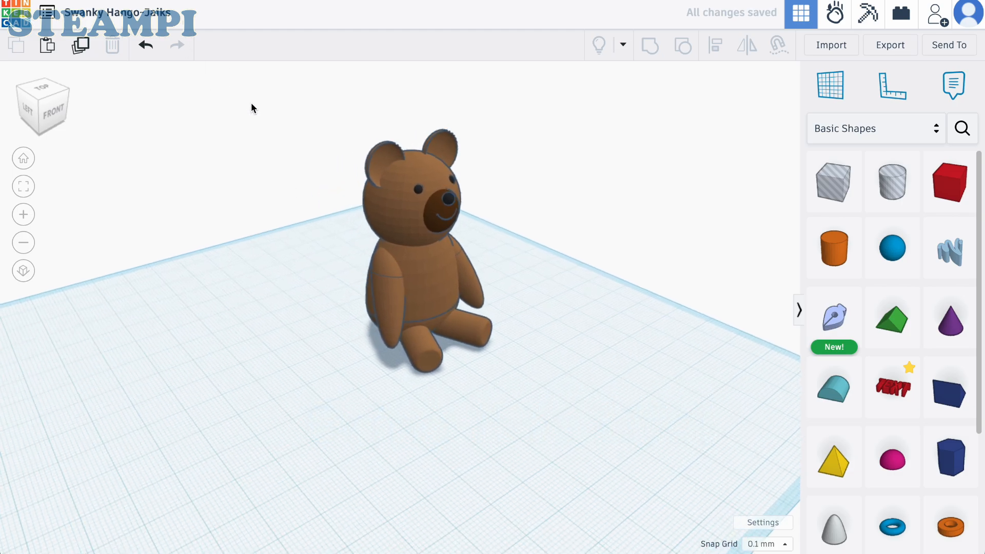
pyautogui.moveTo(592, 396); pyautogui.dragTo(591, 396)
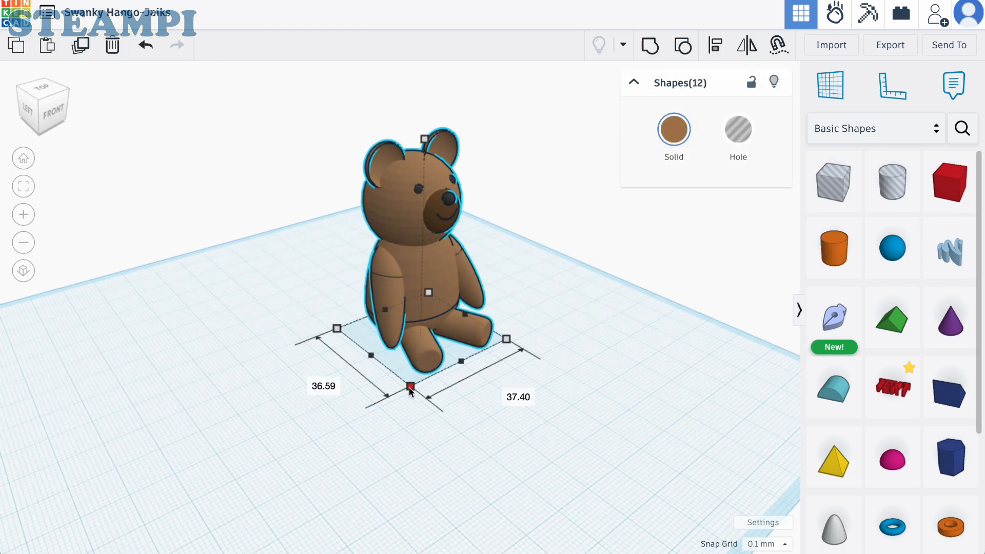
pyautogui.moveTo(411, 387); pyautogui.dragTo(407, 414)
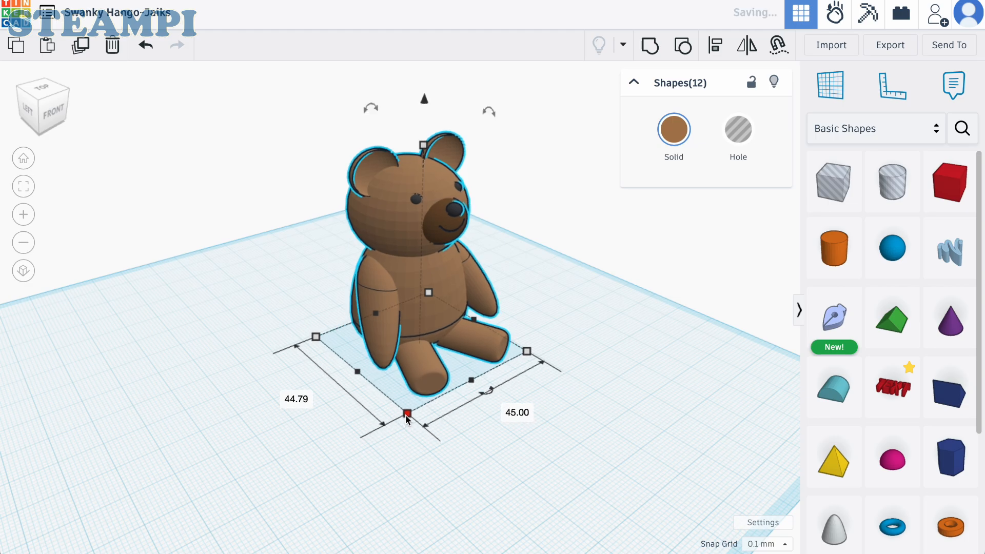
pyautogui.click(473, 416)
pyautogui.moveTo(473, 416); pyautogui.dragTo(411, 408, button='right')
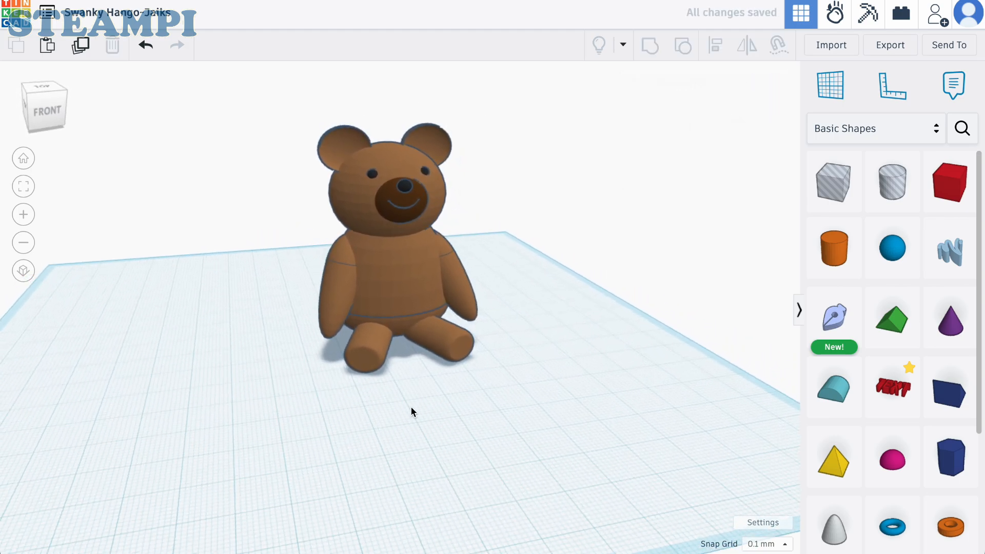
pyautogui.click(389, 352)
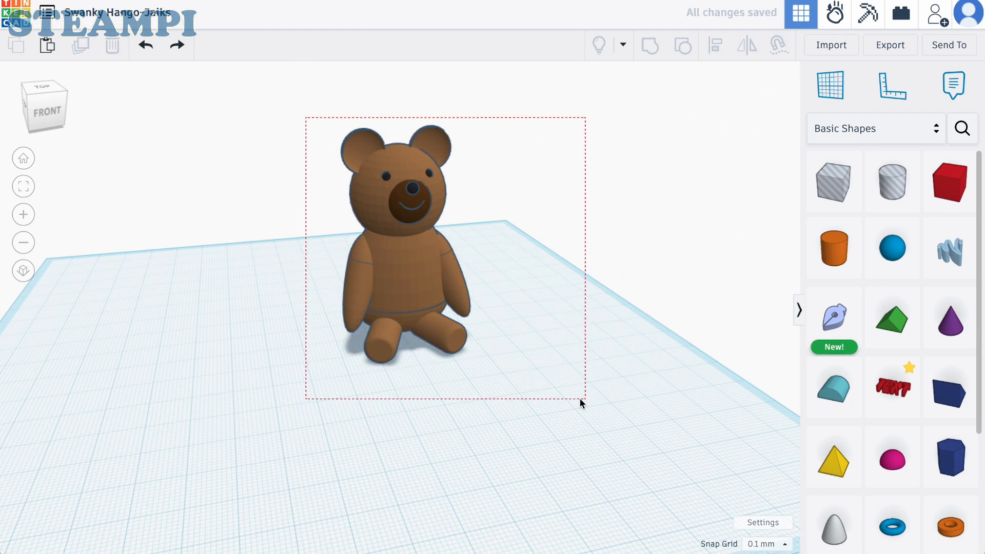
# - Scale the whole bear up proportionally to a footprint of about 52.8 by 51.7 mm
pyautogui.moveTo(580, 400); pyautogui.dragTo(581, 400)
pyautogui.moveTo(354, 370); pyautogui.dragTo(301, 411)
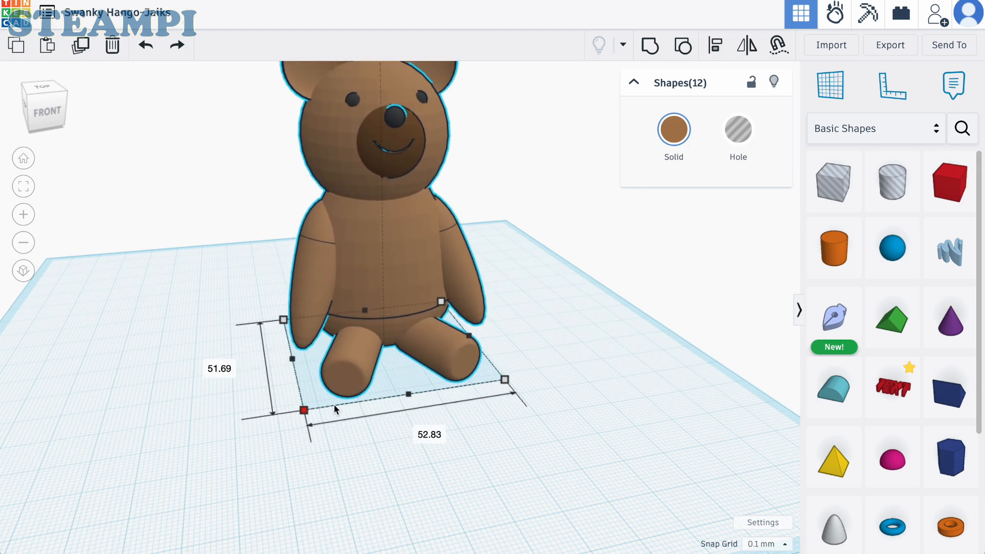
pyautogui.click(399, 455)
pyautogui.scroll(-4, 398, 450)
pyautogui.scroll(2, 372, 352)
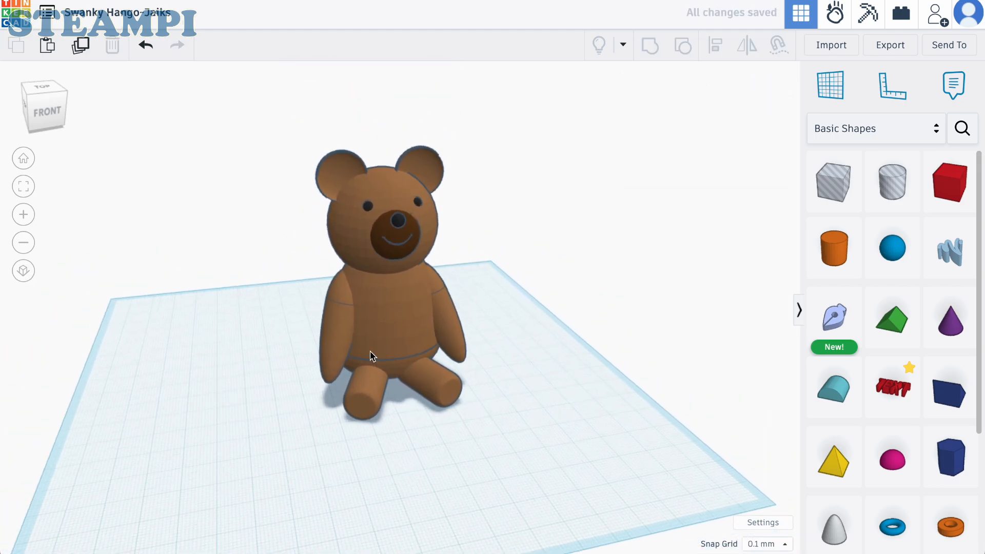
pyautogui.moveTo(470, 316); pyautogui.dragTo(390, 317, button='right')
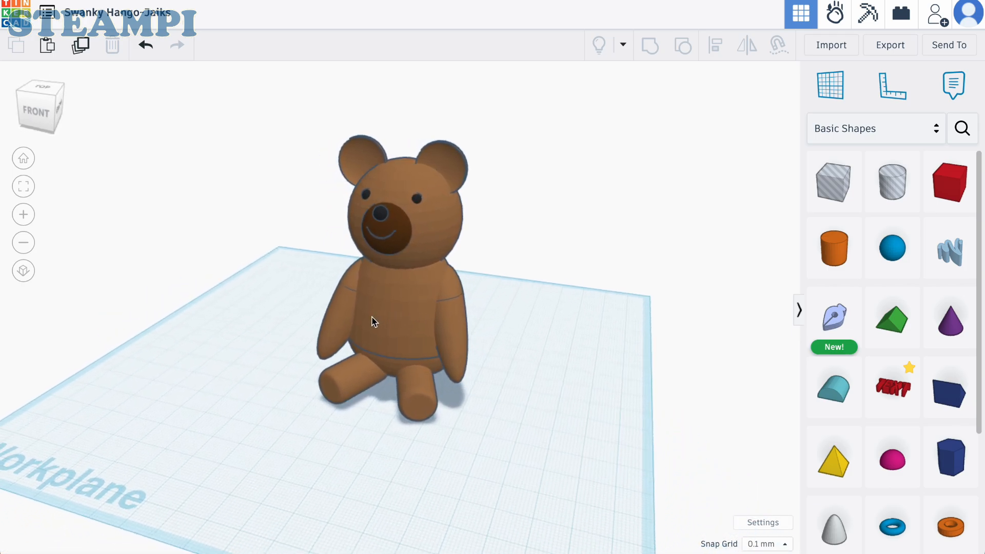